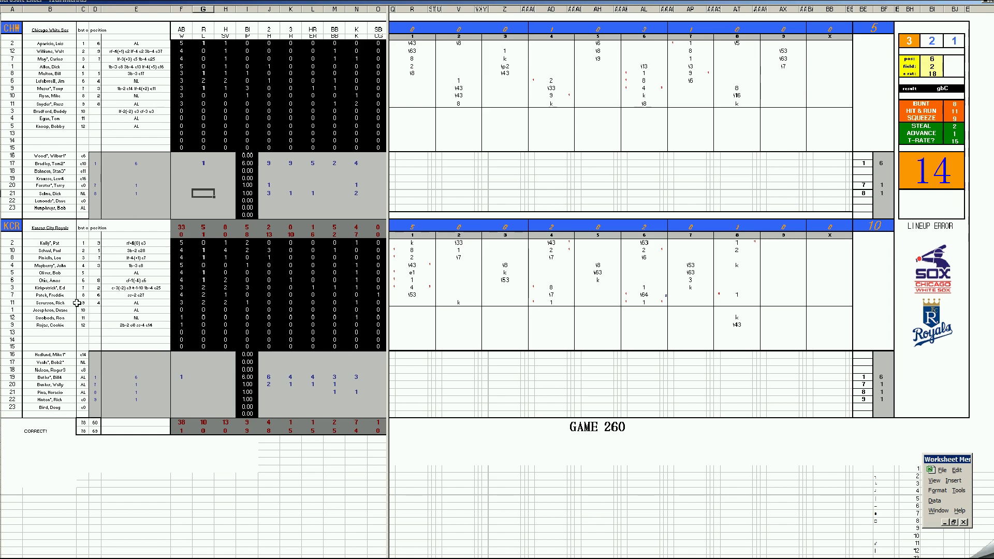
left_click(182, 379)
left_click(644, 88)
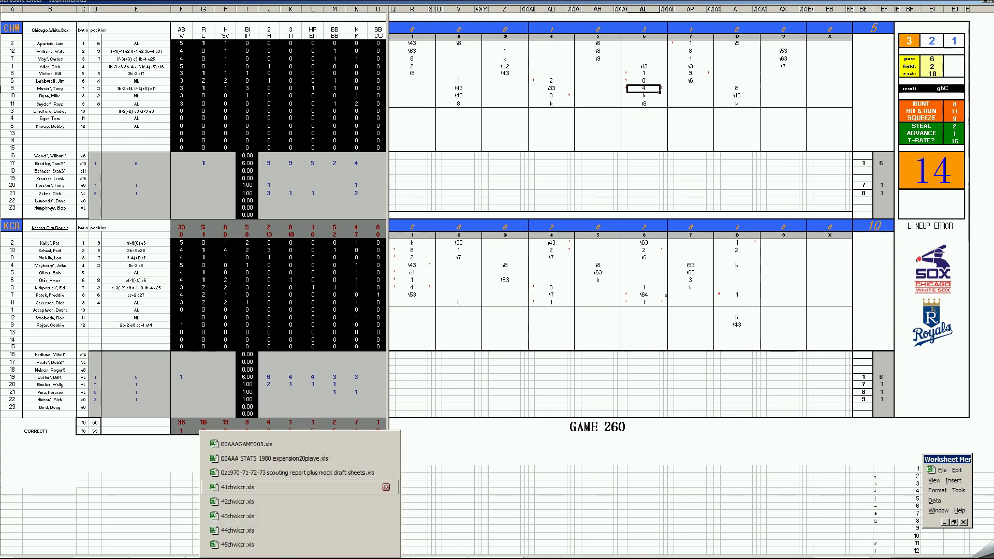
Step: Close the Game 260 workbook from the taskbar, discarding its changes
right_click(267, 558)
left_click(266, 549)
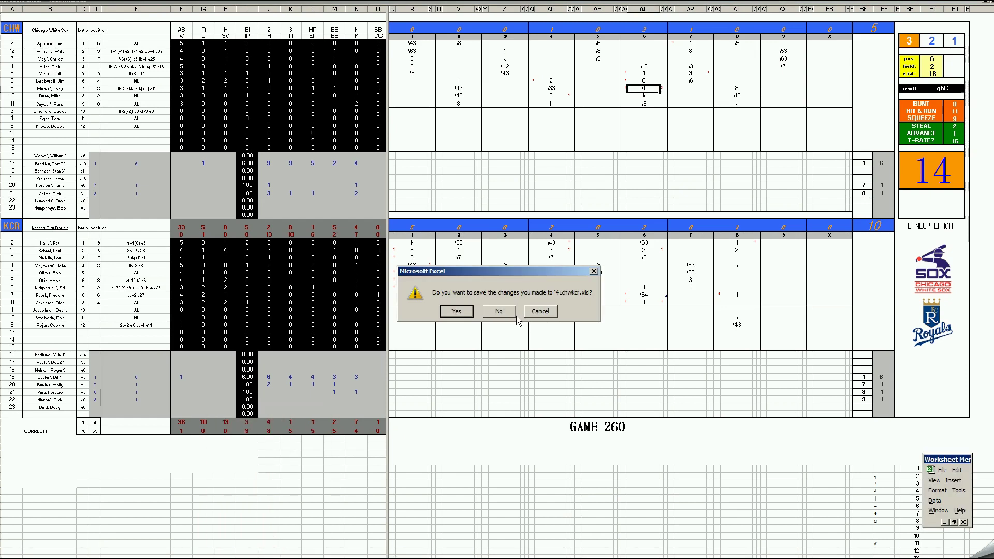
left_click(501, 312)
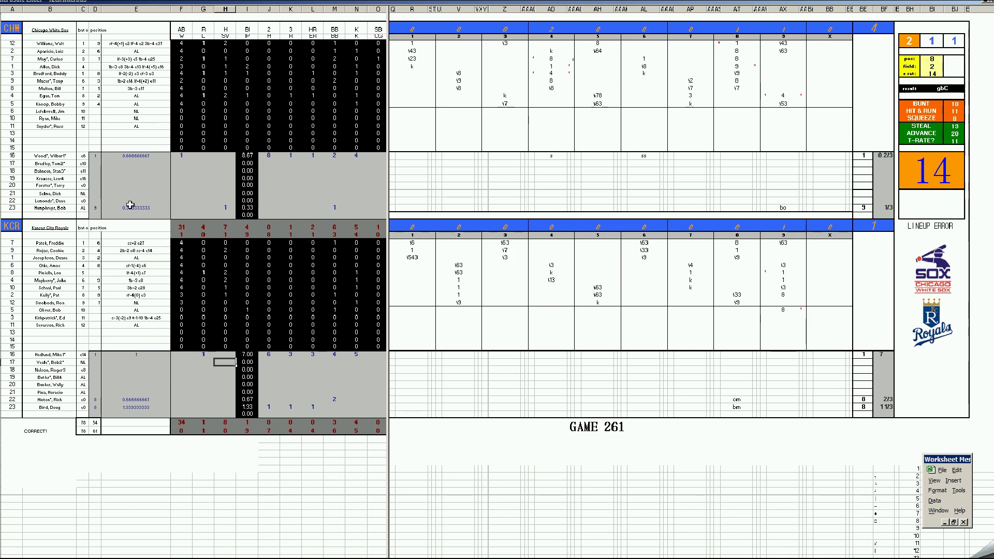
Step: Review Game 261's White Sox starter innings pitched and the fourth- and ninth-inning scoring entries
left_click(134, 156)
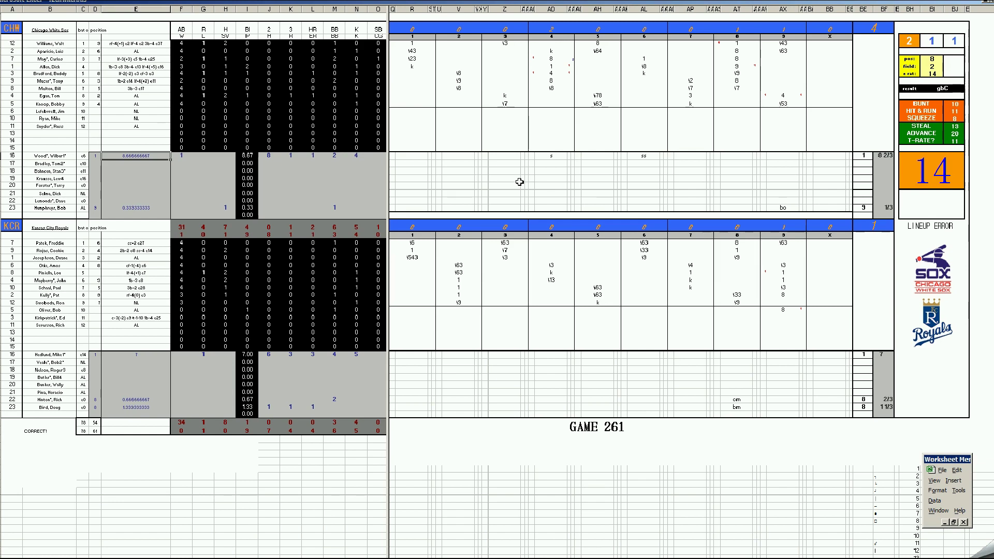
left_click(550, 74)
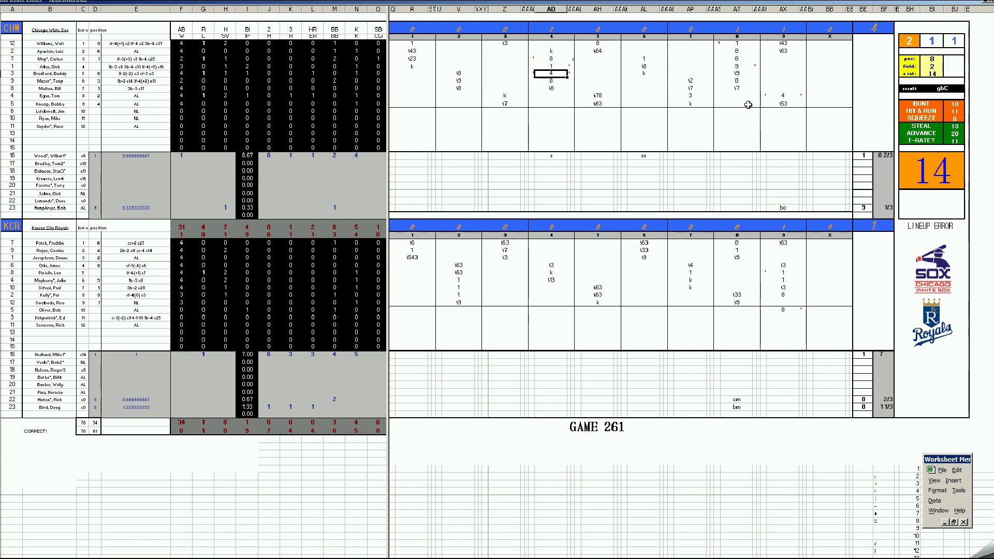
left_click(783, 96)
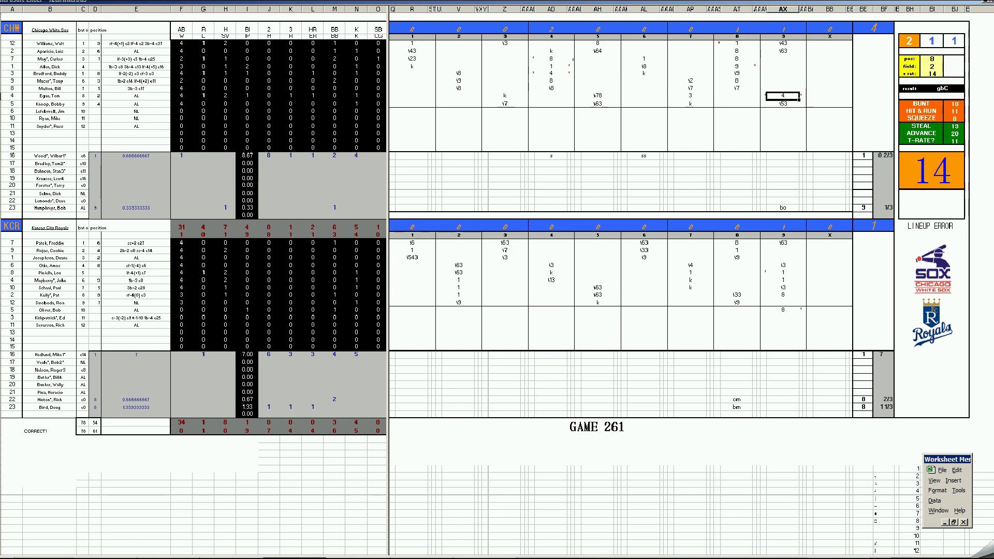
Step: Close Game 261 without saving, then enter 4 in Game 262's White Sox tenth-inning cell
right_click(296, 552)
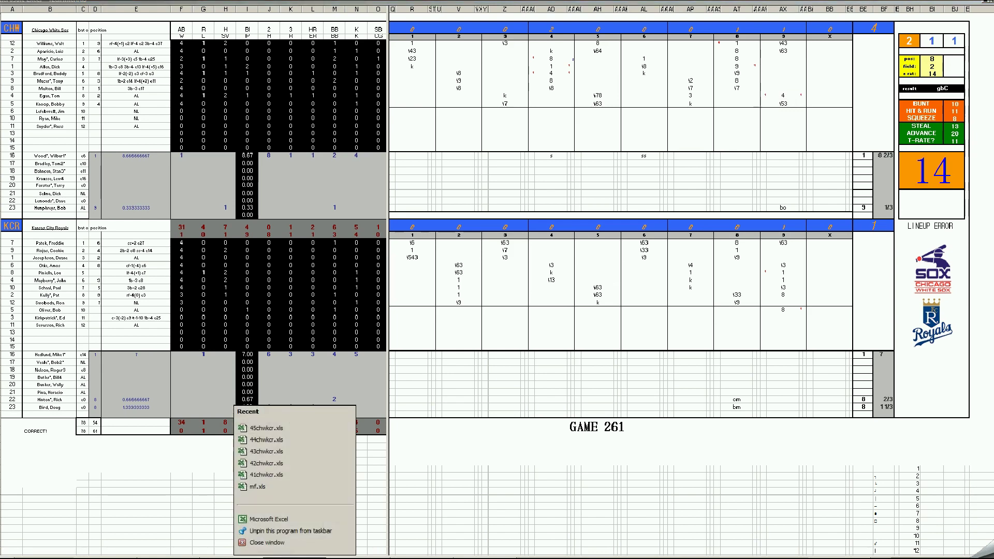
left_click(285, 541)
left_click(489, 312)
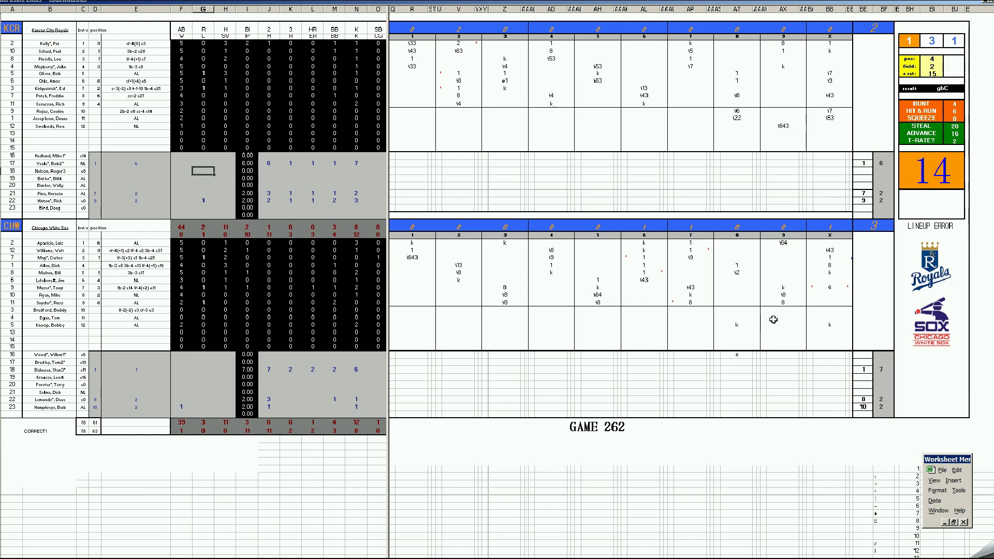
left_click(832, 287)
type("4")
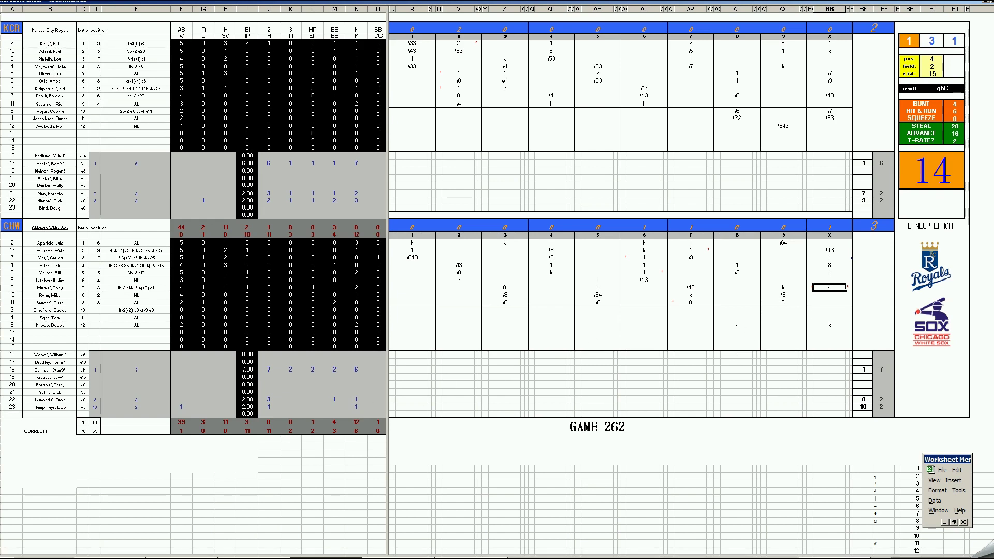
Step: Close the Game 262 workbook (43chwkcr.xls) from the taskbar without saving
right_click(325, 556)
left_click(325, 544)
left_click(504, 312)
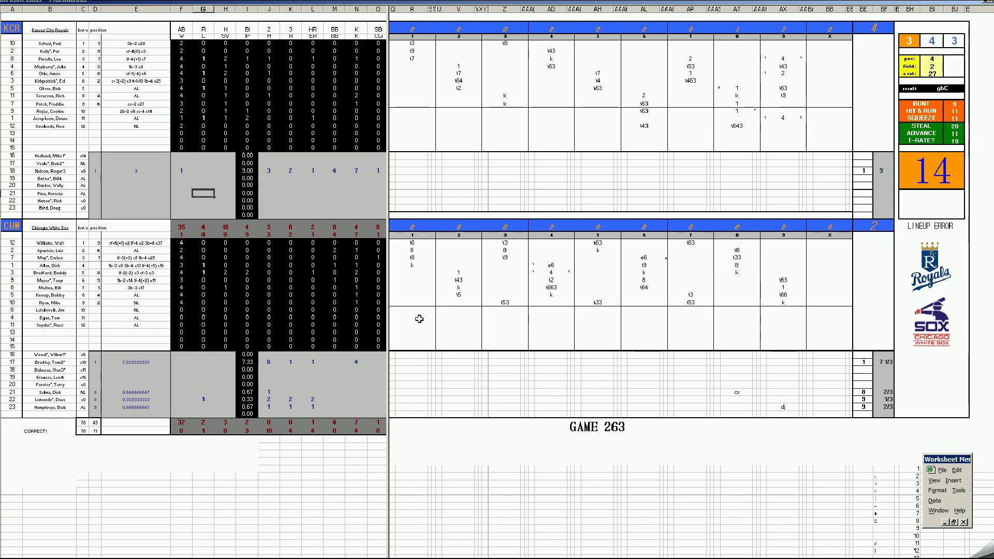
Step: Check Game 263's Royals reliever wins and inning entries, then enter 4 in a Royals ninth-inning cell
left_click(183, 172)
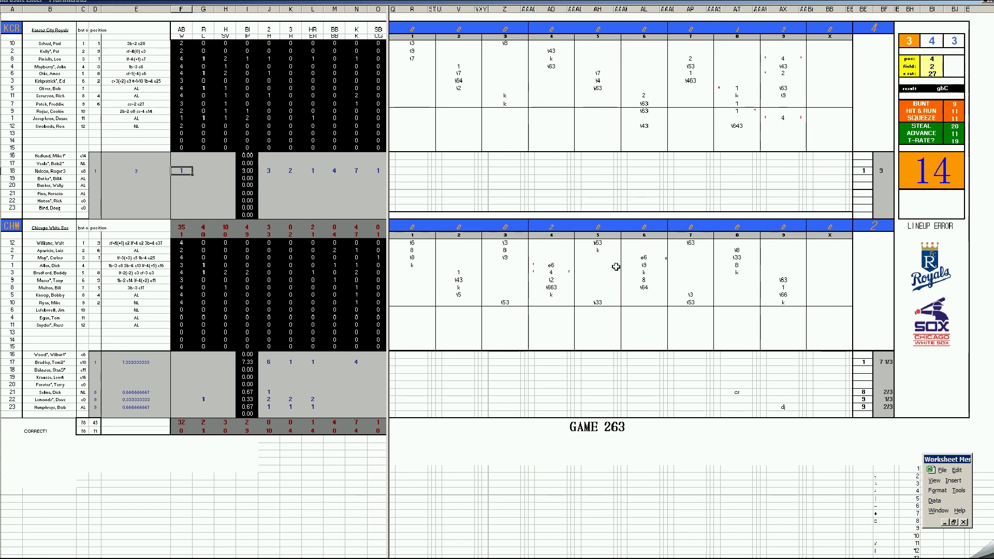
left_click(555, 273)
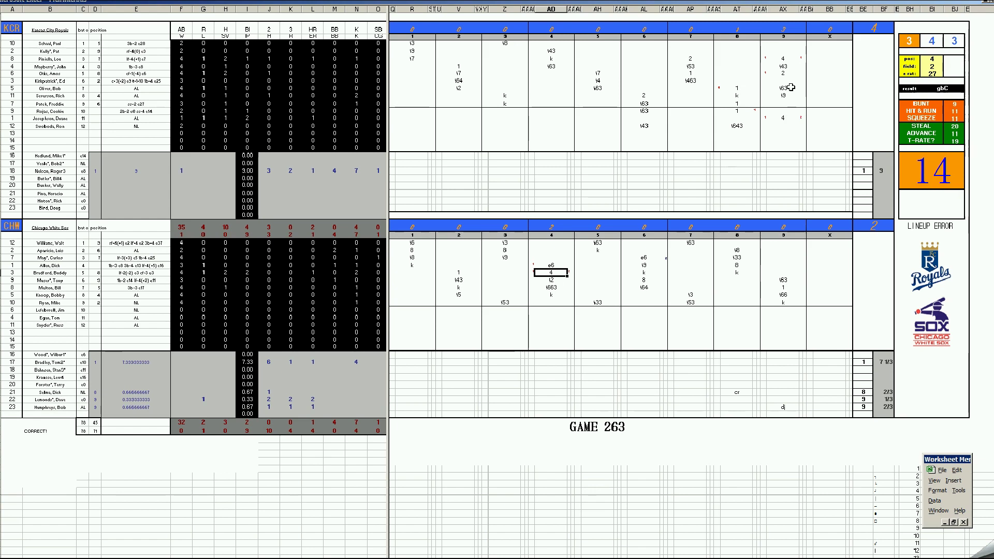
left_click(791, 57)
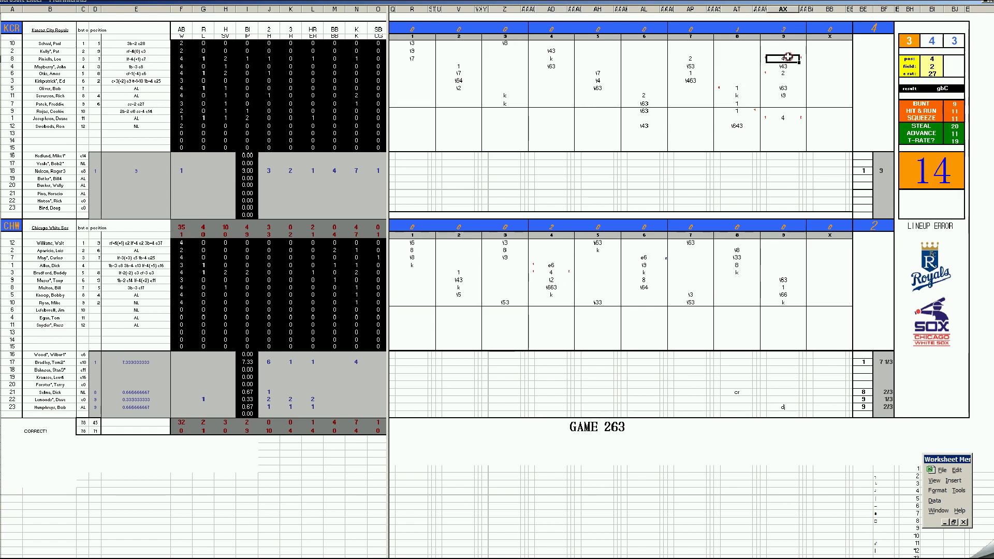
left_click(782, 119)
type("4")
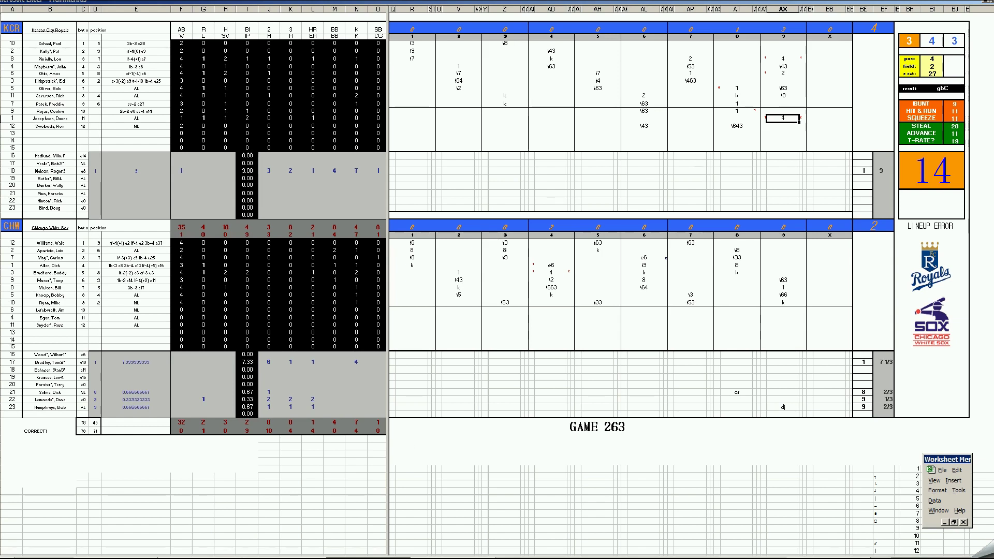
Step: Close the Game 263 workbook (44chwkcr.xls) from the taskbar without saving
right_click(368, 555)
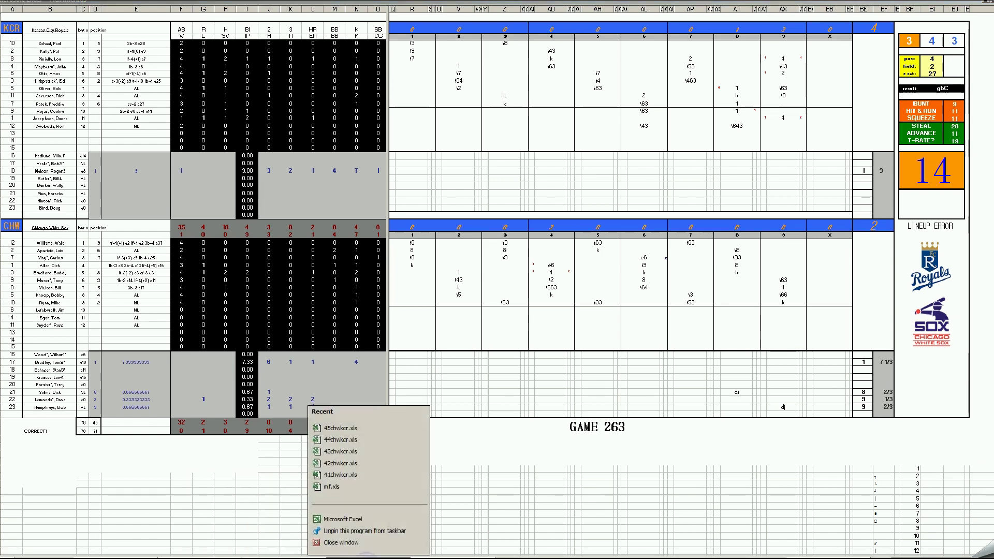
left_click(355, 547)
left_click(497, 311)
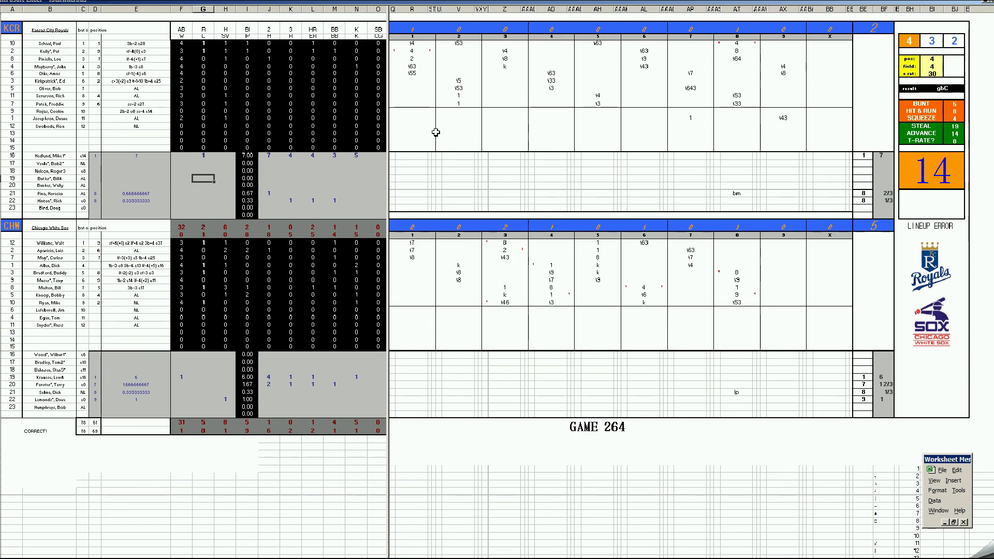
Step: Review Game 264's Royals first-inning entry, bench players and pitchers, and a lineup batter
left_click(416, 52)
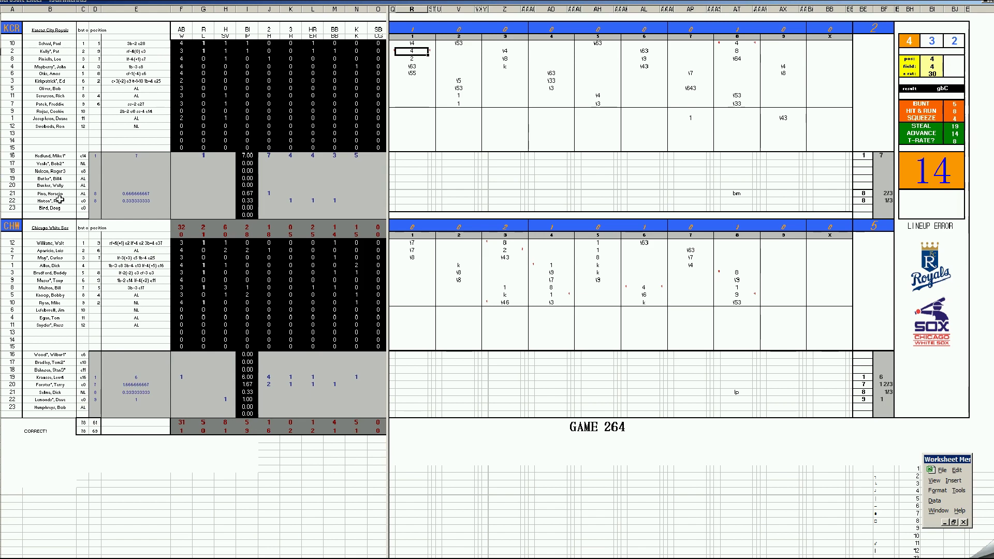
left_click(63, 166)
left_click(65, 179)
left_click(73, 200)
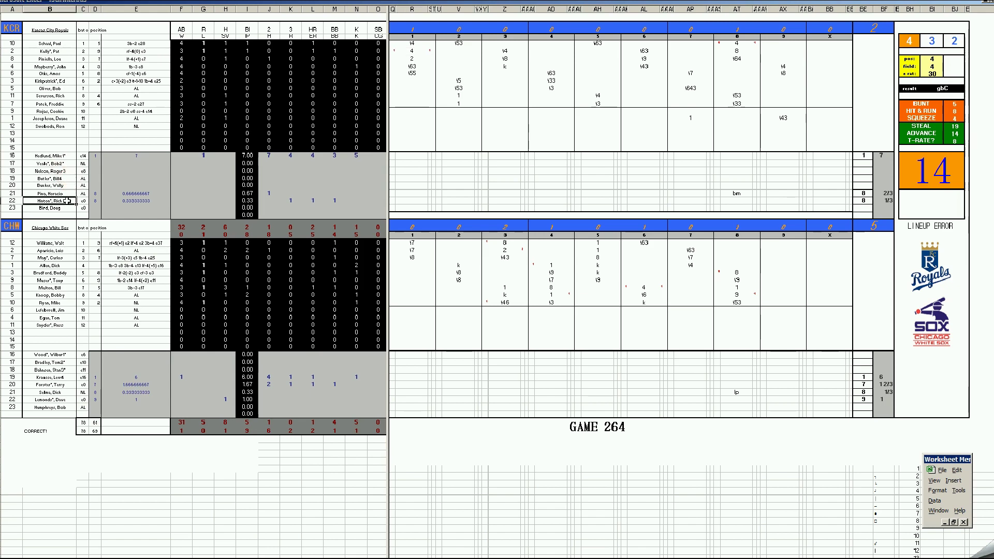
left_click(67, 65)
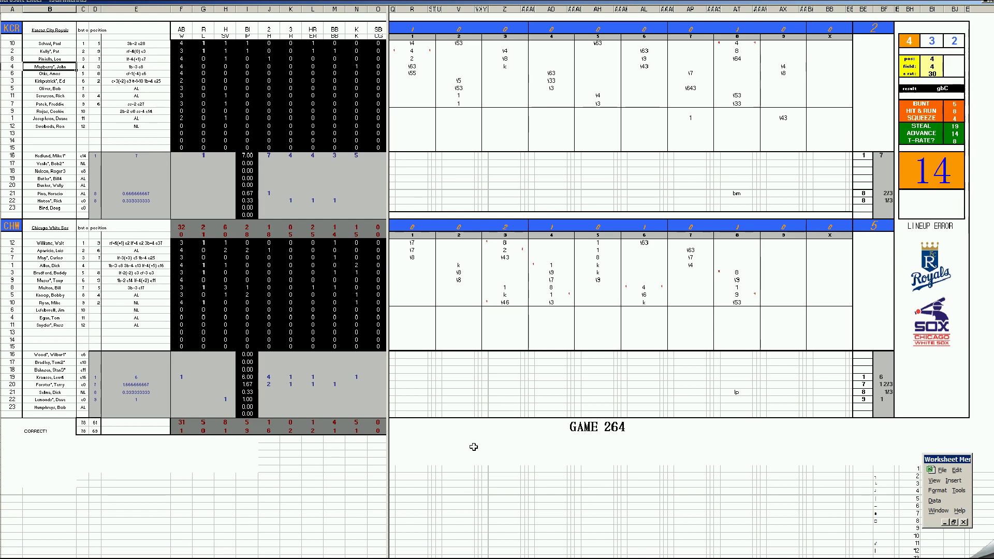
Step: Close 45chwkcr.xls (Game 264) from the taskbar, discarding its changes
right_click(362, 558)
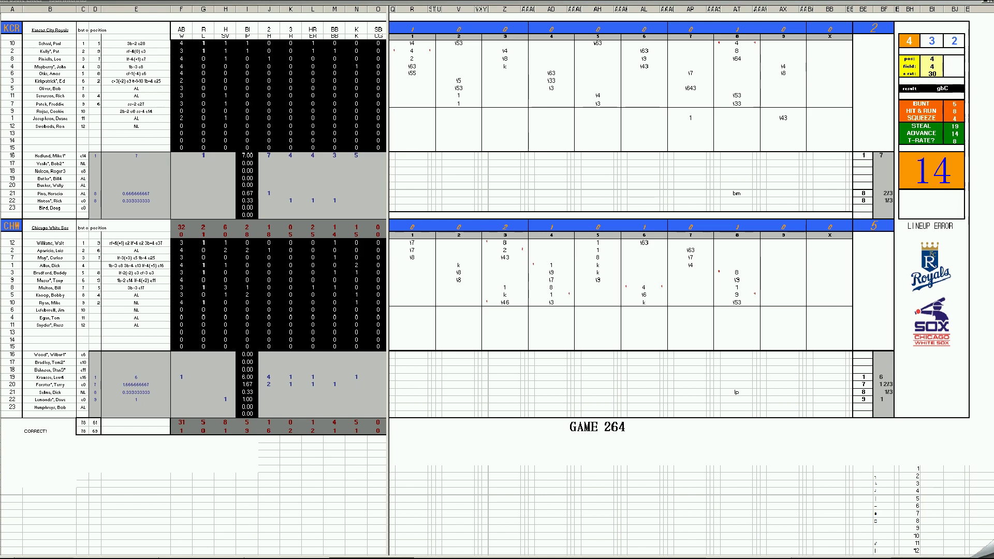
left_click(361, 552)
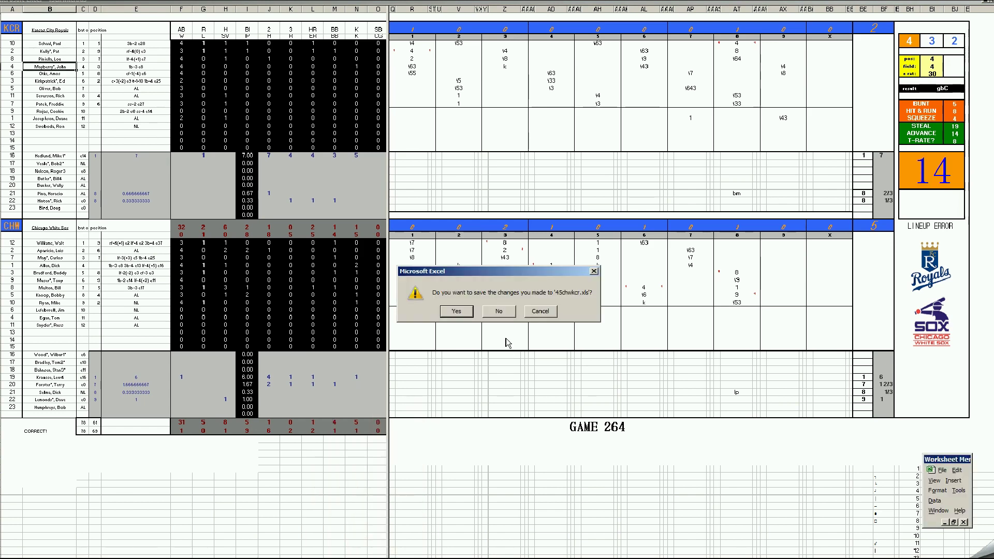
left_click(505, 313)
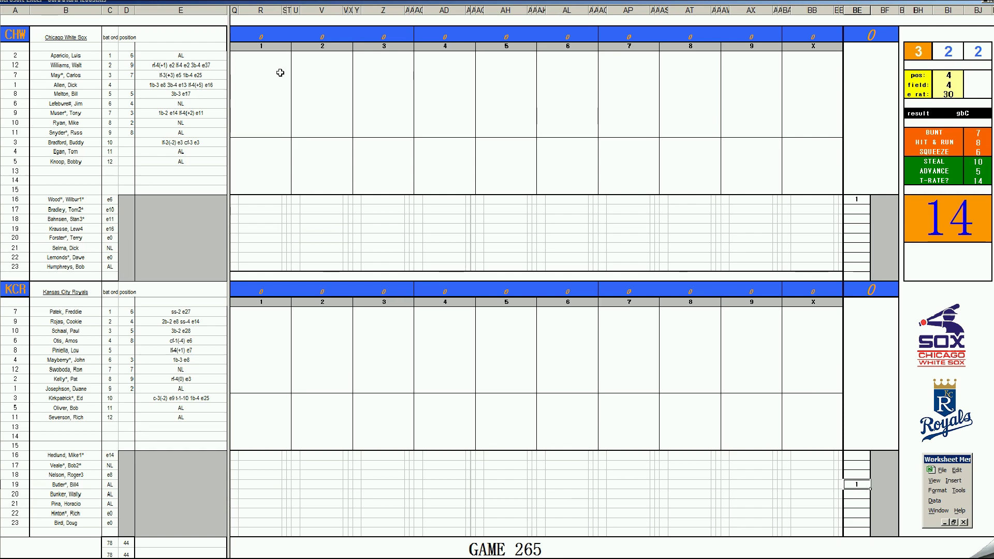
Step: Enter W63, 1, 1 and 8 down the White Sox first-inning column
left_click(264, 56)
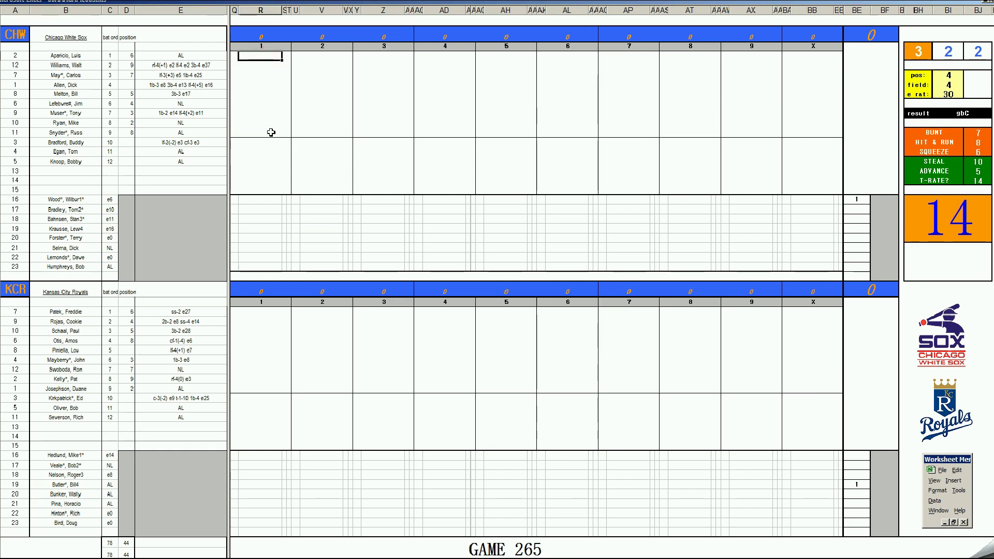
type("W63")
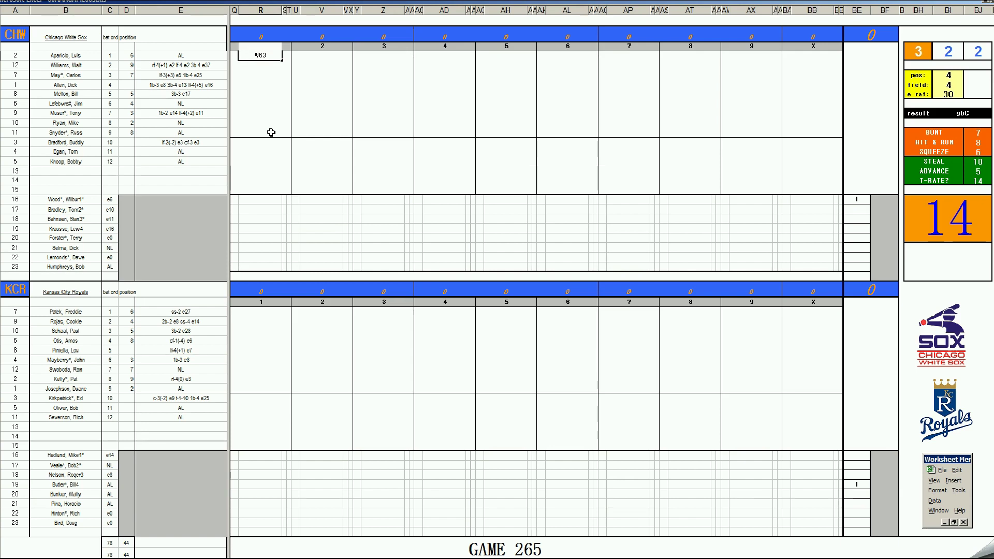
key("Return")
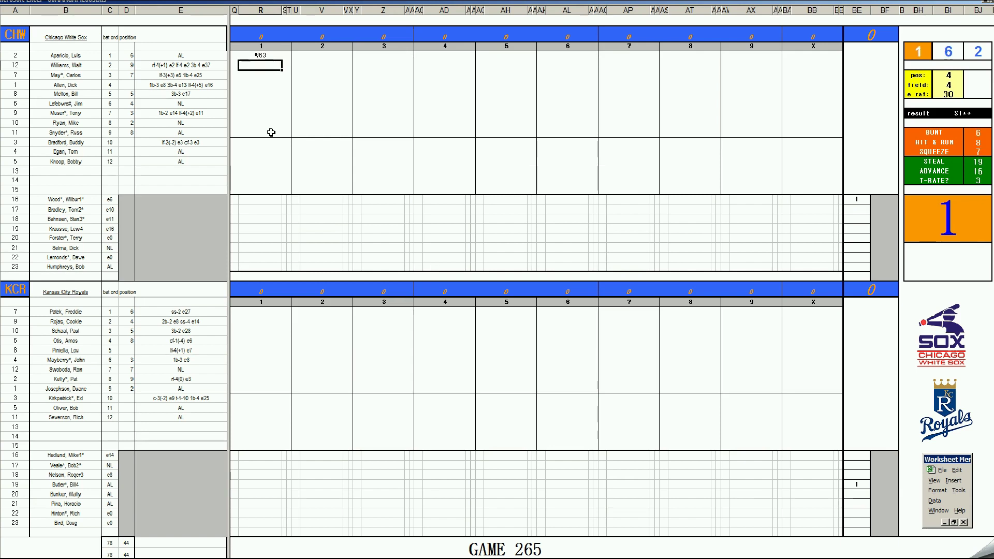
type("1")
key("Return")
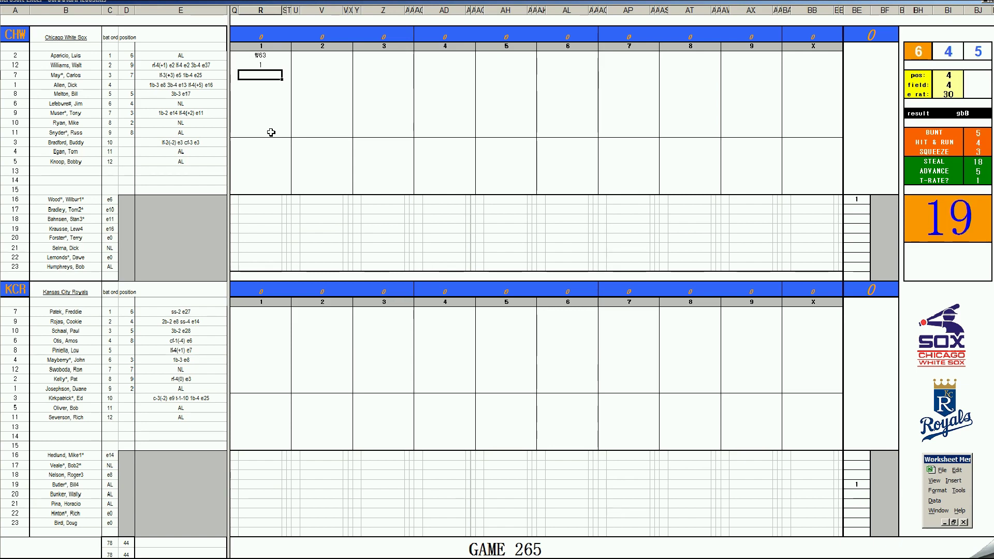
type("1")
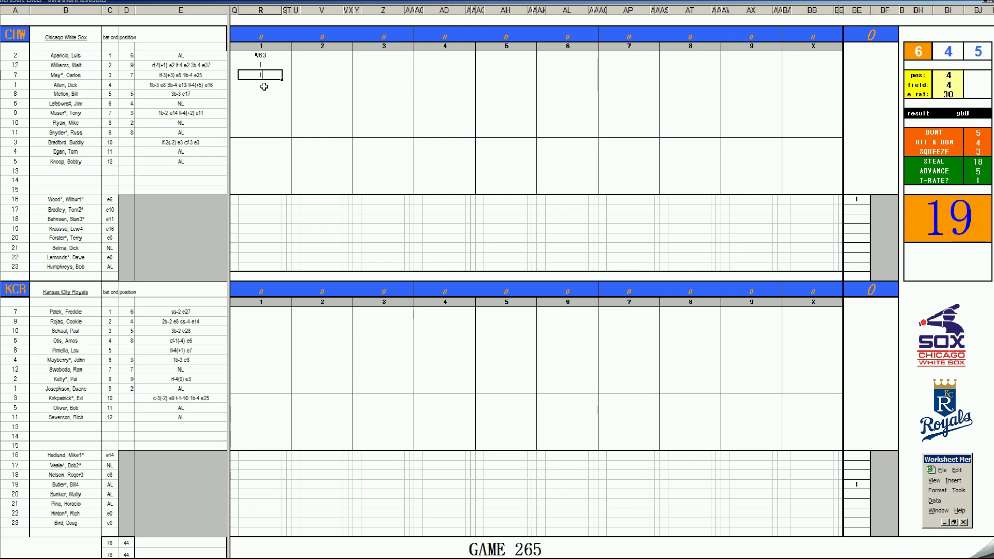
key("Return")
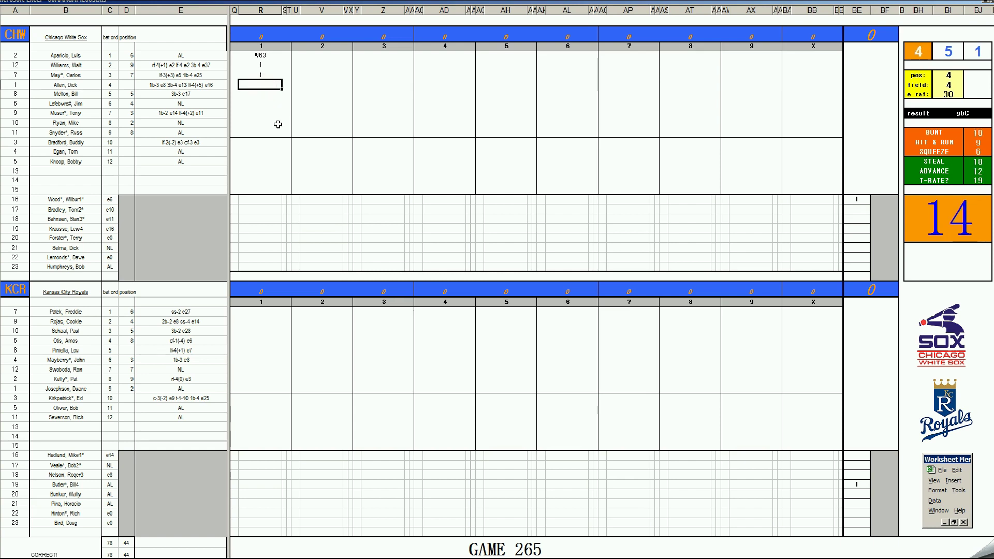
type("8")
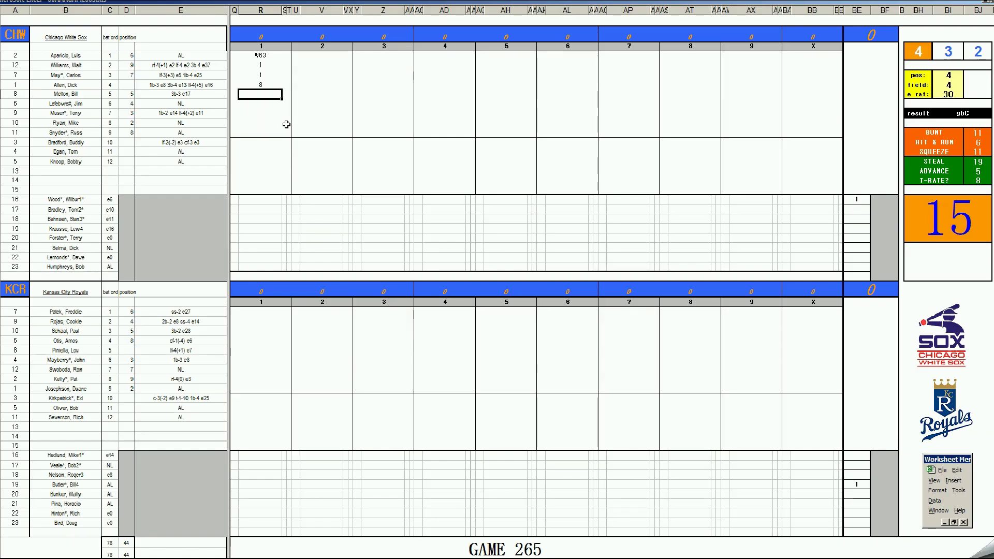
Step: Set the dice panel's pos to 4 and field to 2, then start the #463 play for Melton
key("Return")
type("4")
key("Return")
type("2")
key("Return")
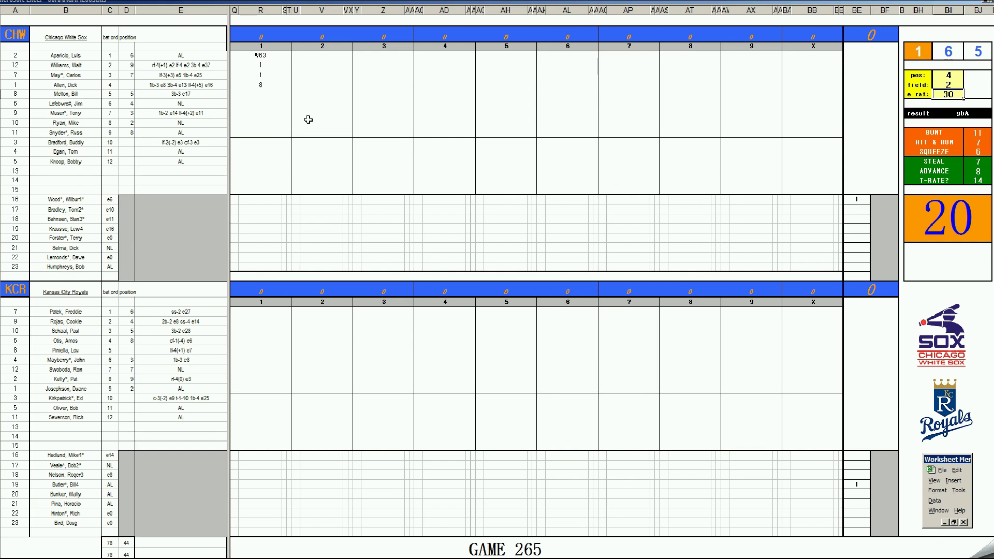
left_click(259, 93)
type("#463")
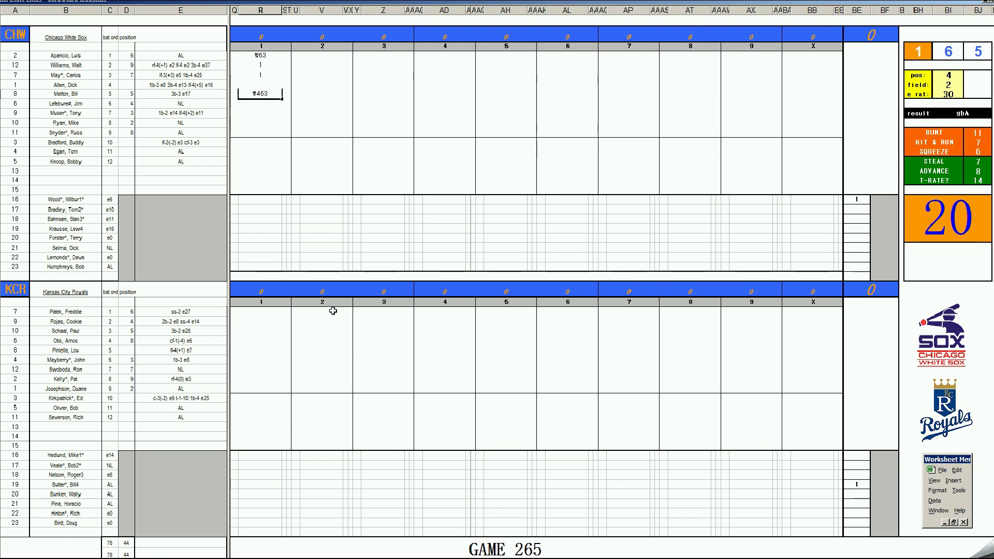
Step: Commit the White Sox #463 play and set the dice panel to pos 4, field 3
left_click(262, 310)
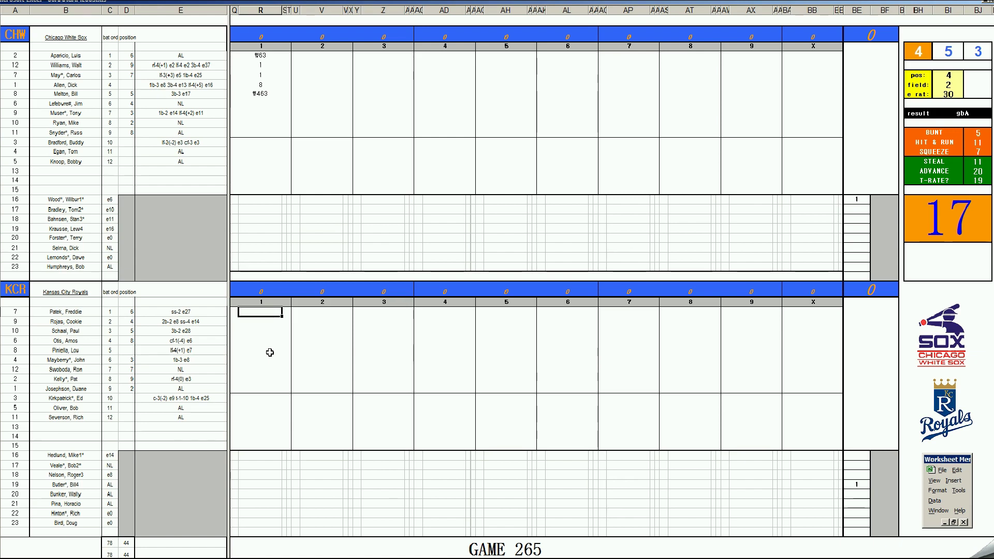
type("4")
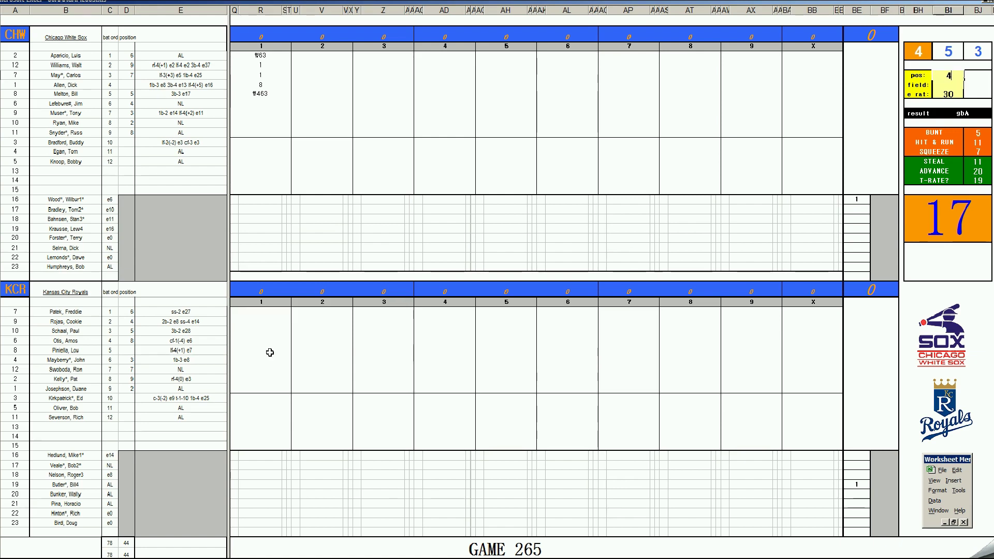
key("Return")
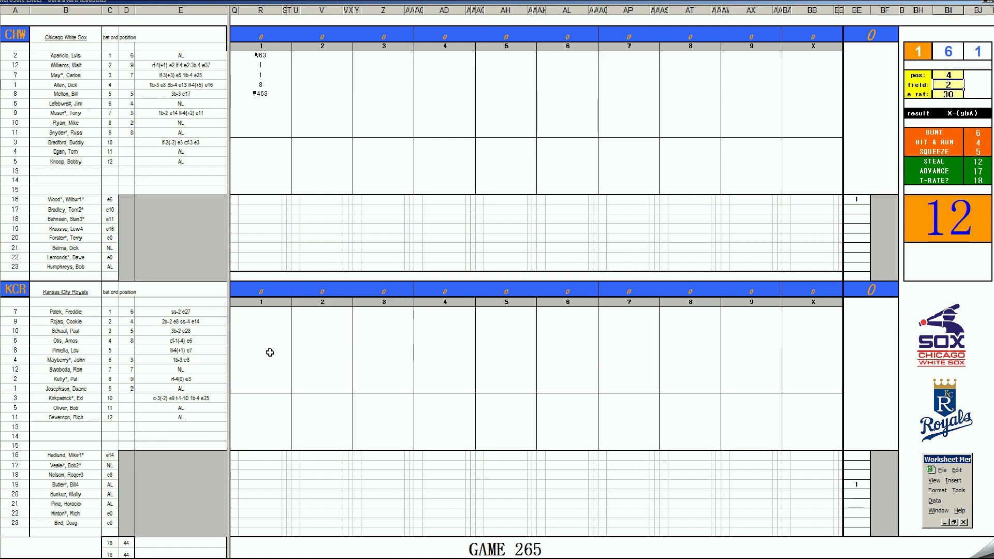
key("Return")
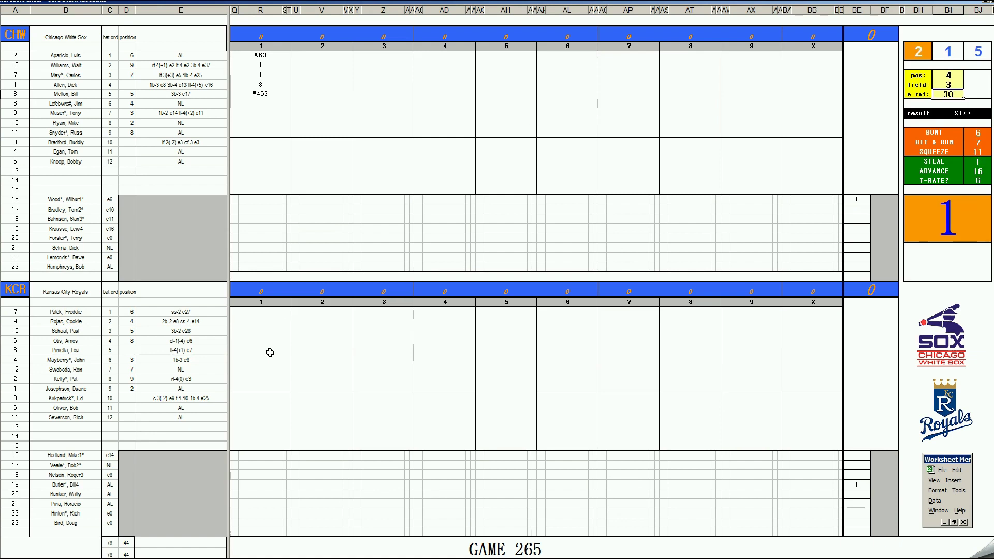
Step: Score the Royals' leadoff batter 1 in the first inning, with s in row 16
left_click(256, 312)
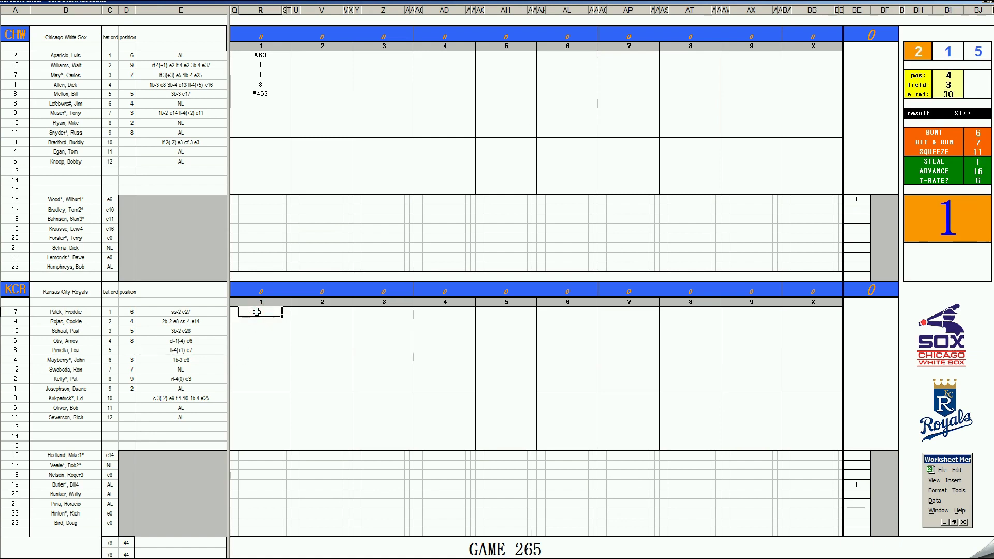
type("1")
key("Return")
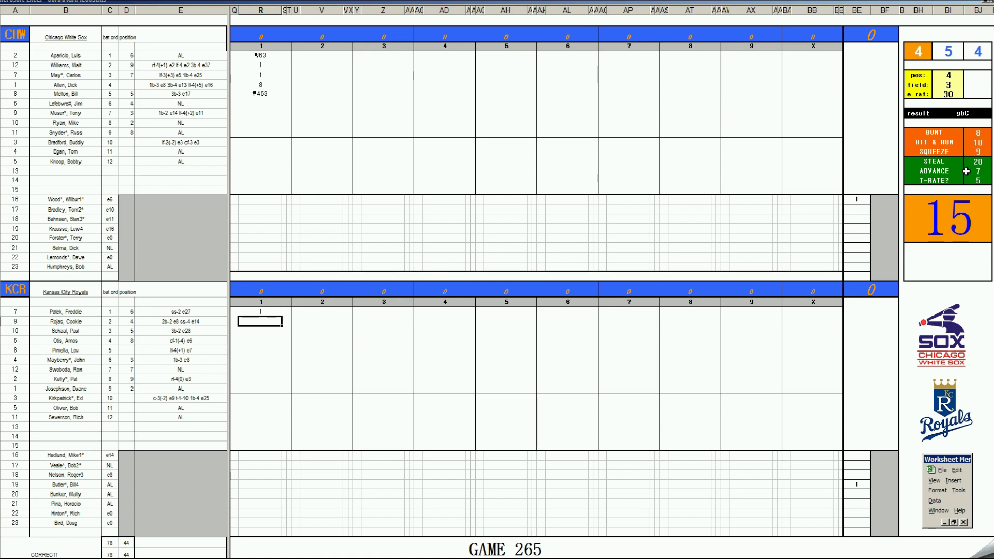
key("Down")
key("Down")
key("Down")
key("Down")
type("s")
Step: Record k and #43 for the next two Royals batters, rerolling the dice between them
left_click(261, 324)
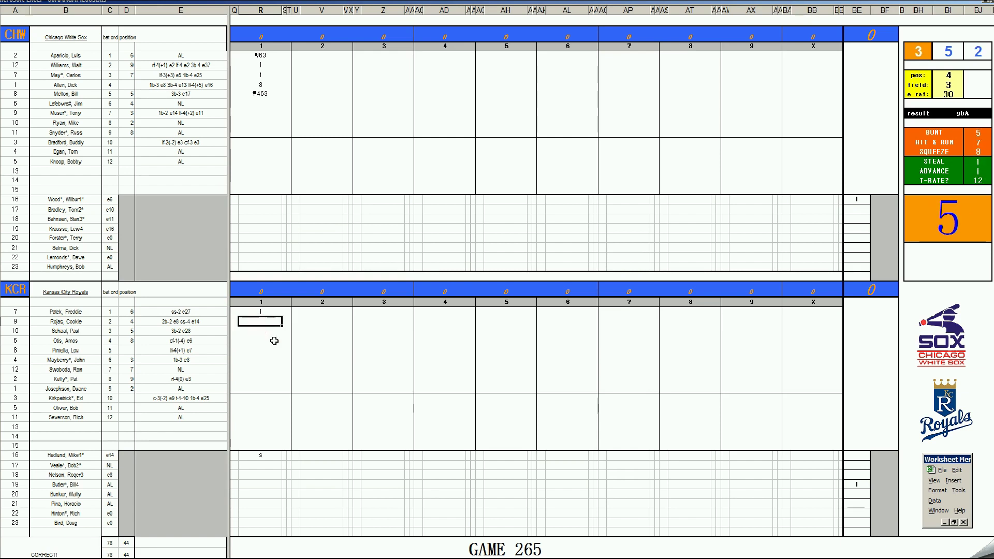
type("k")
key("Return")
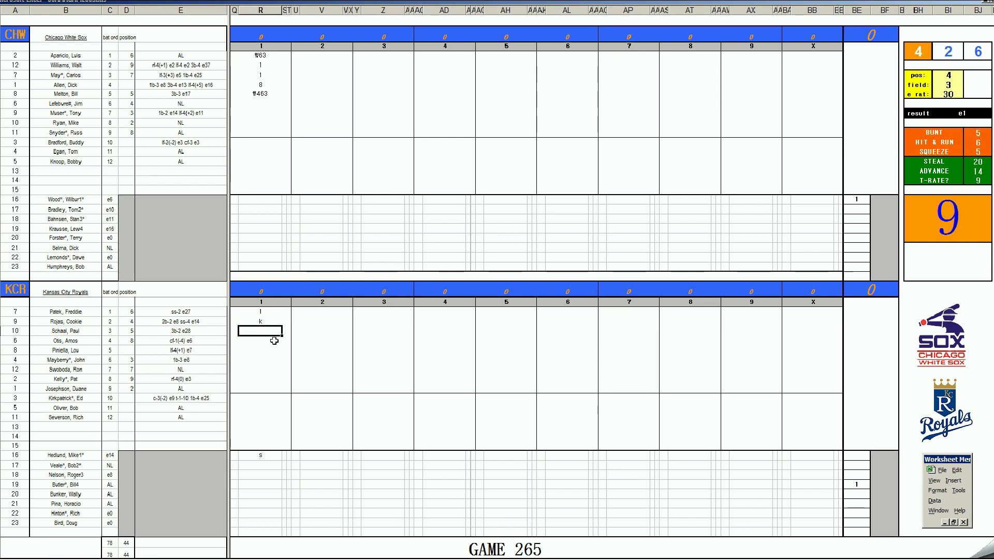
key("F9")
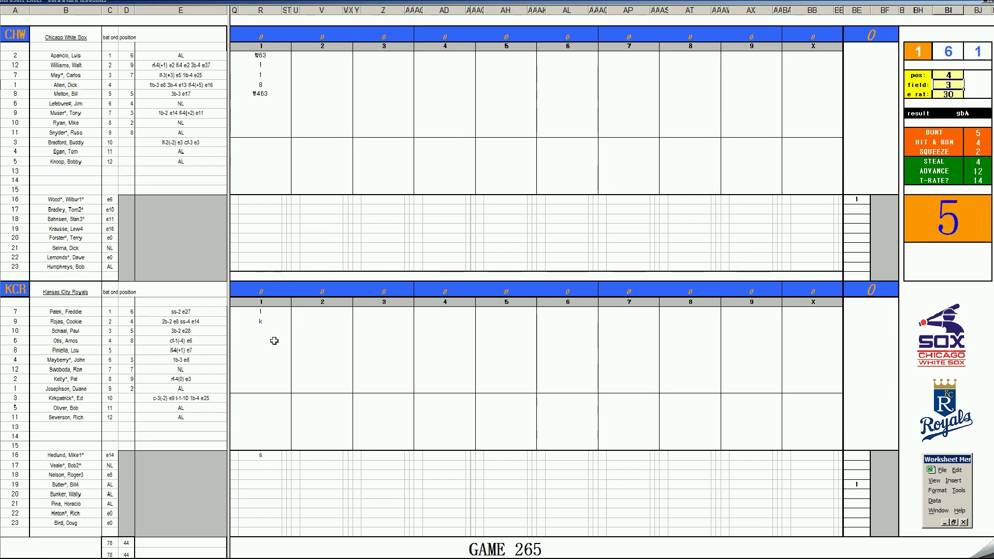
key("Down")
key("F9")
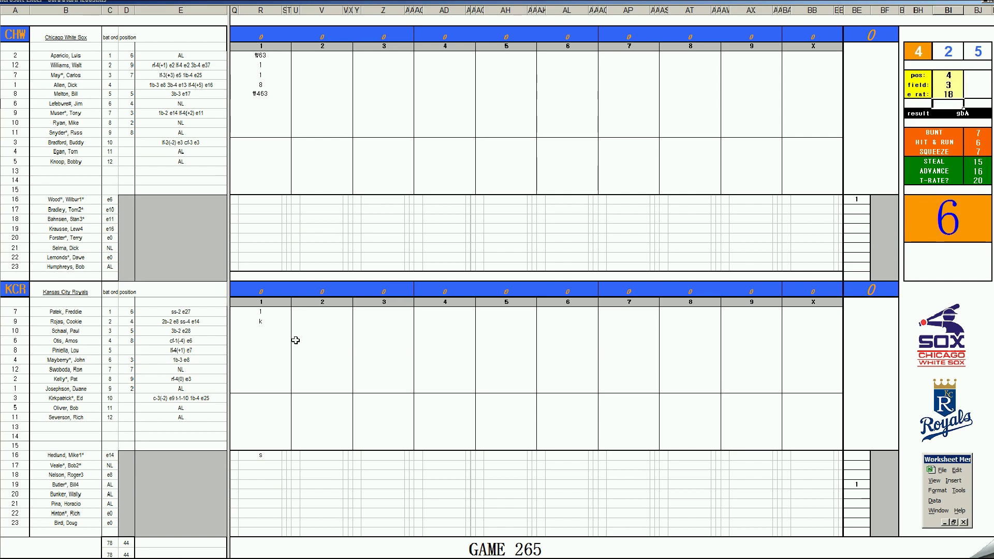
left_click(262, 330)
type("#43")
left_click(311, 103)
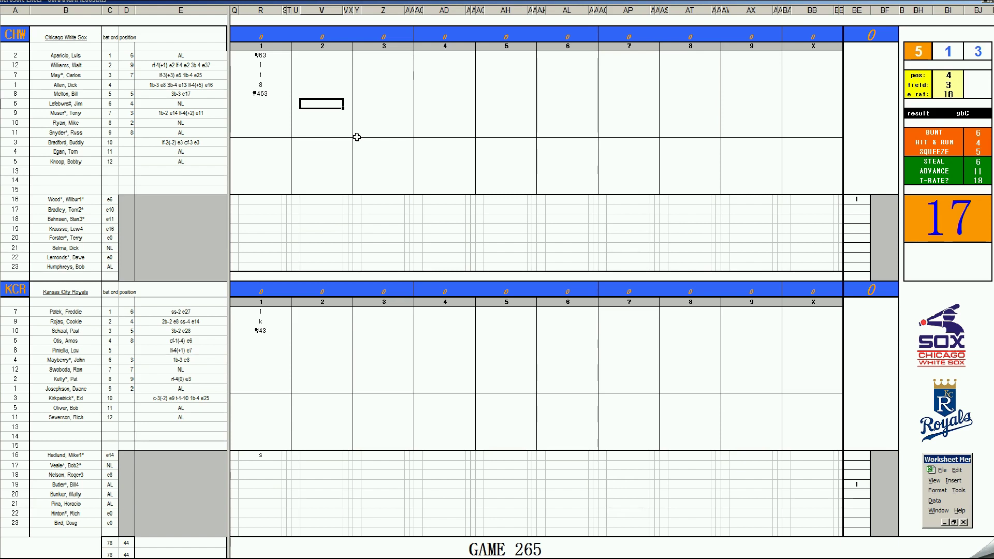
Step: Set pos to 5 and score the White Sox second inning as 53, 3 and 43
key("Tab")
type("5")
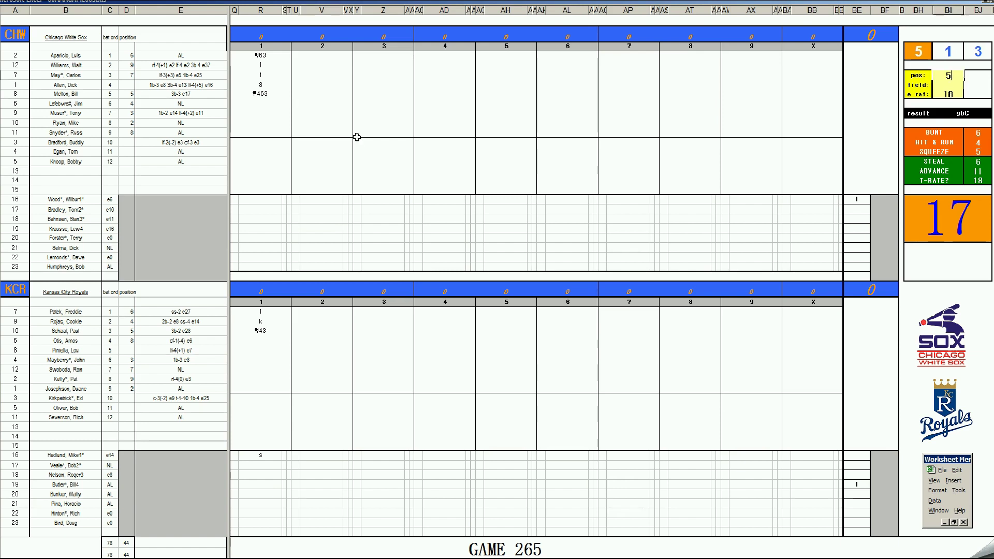
key("Return")
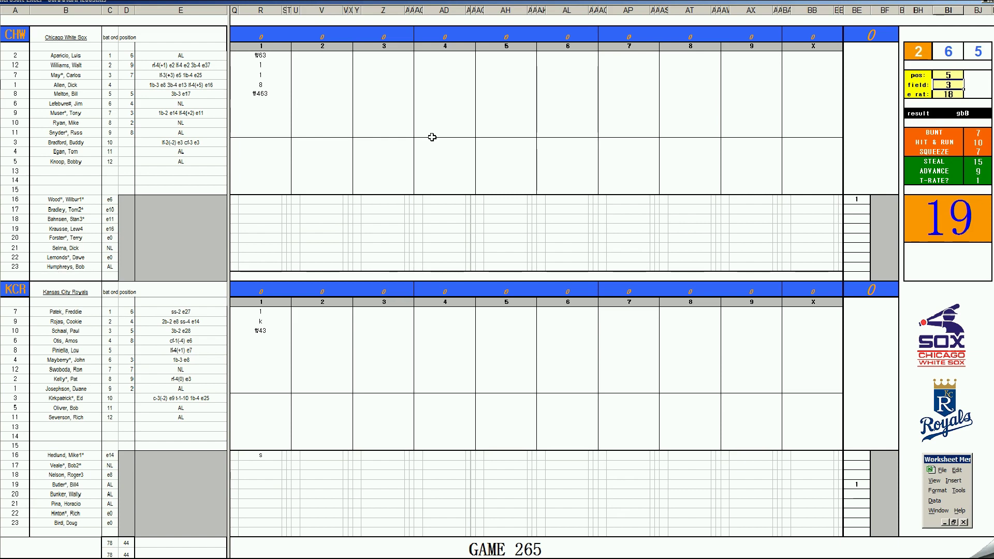
left_click(322, 102)
key("Return")
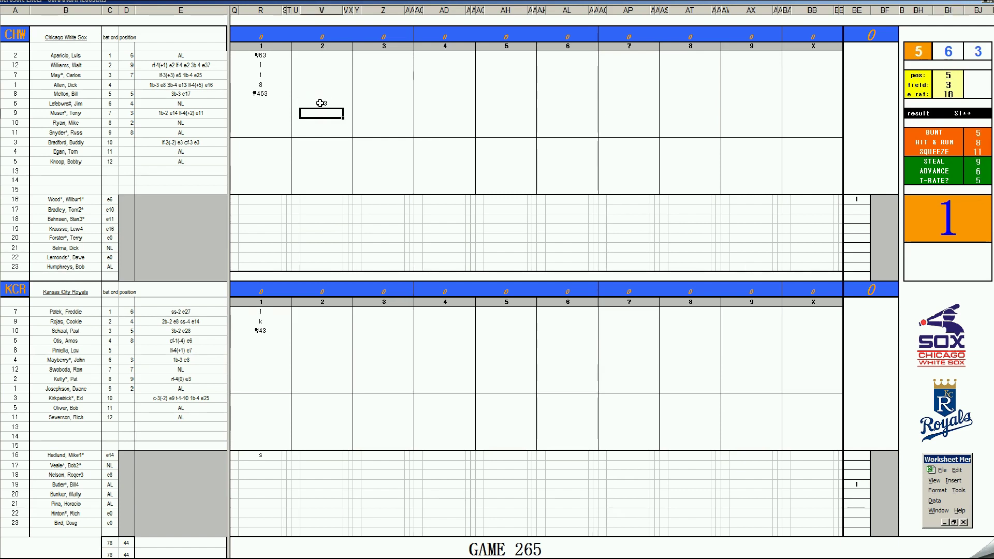
type("\\3")
key("Return")
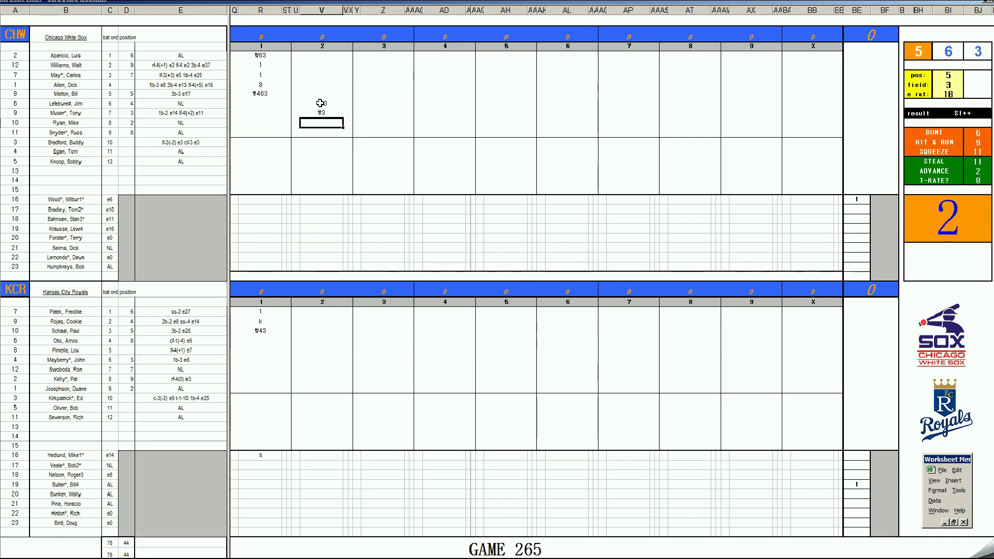
type("\\43")
Step: Score the Royals' second inning as 1, #4, 9 and k
left_click(316, 339)
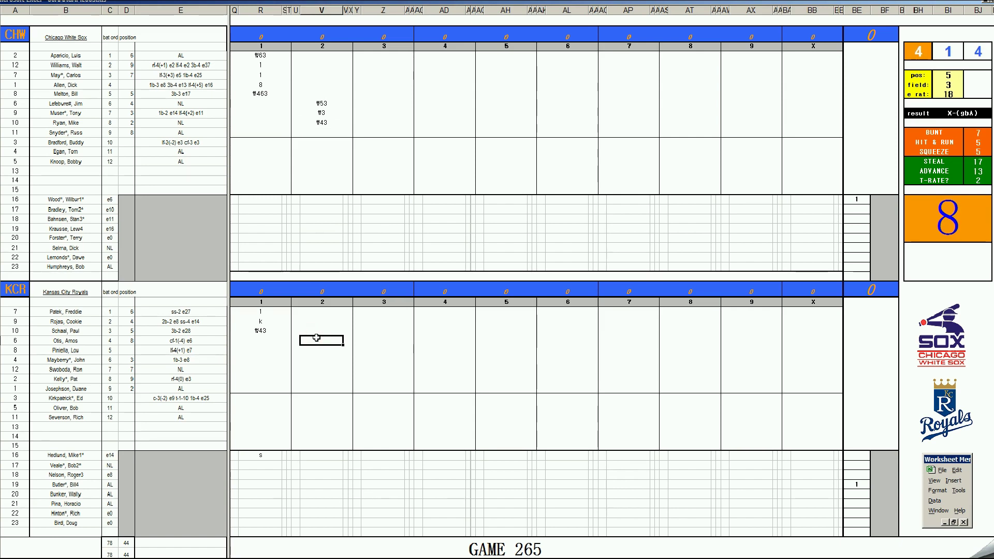
type("1")
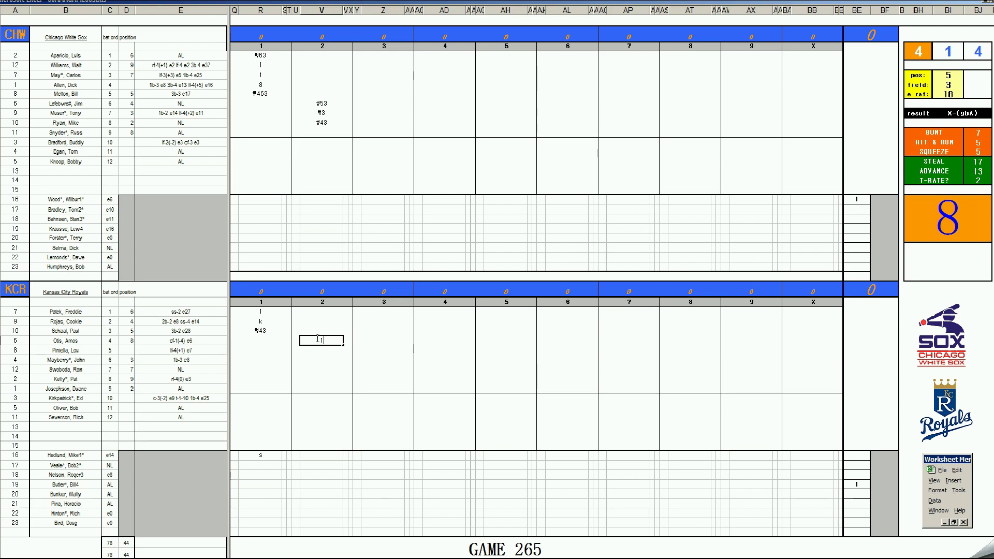
key("Return")
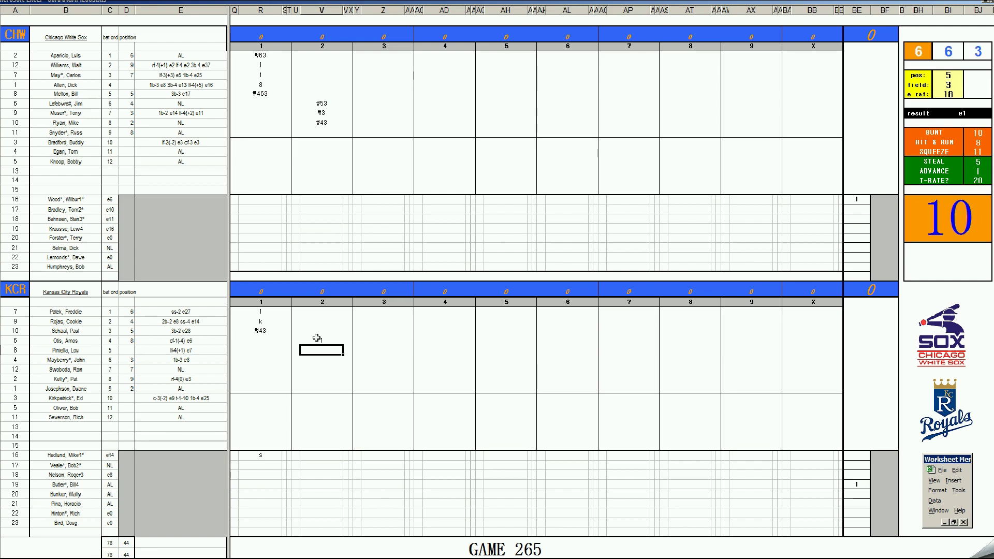
type("#4")
key("Return")
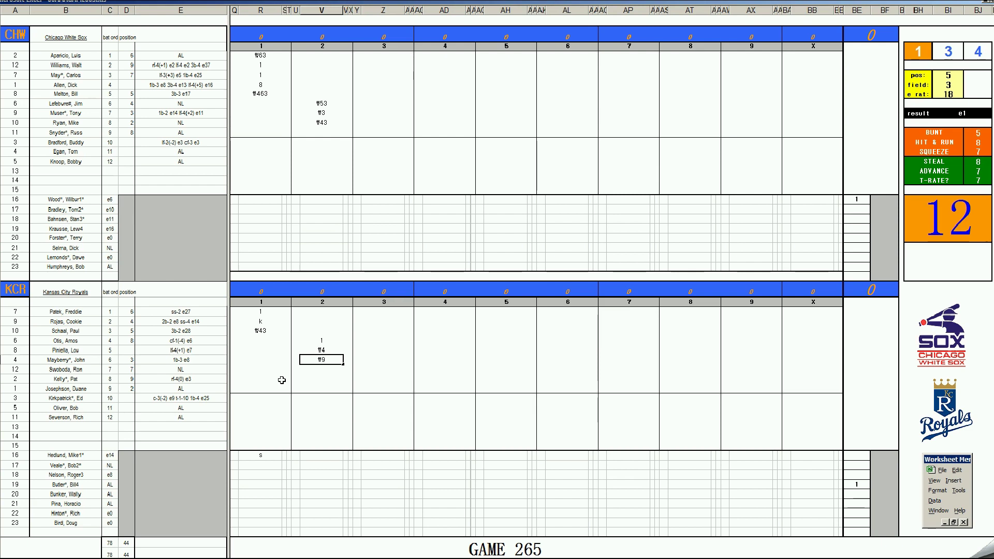
key("Return")
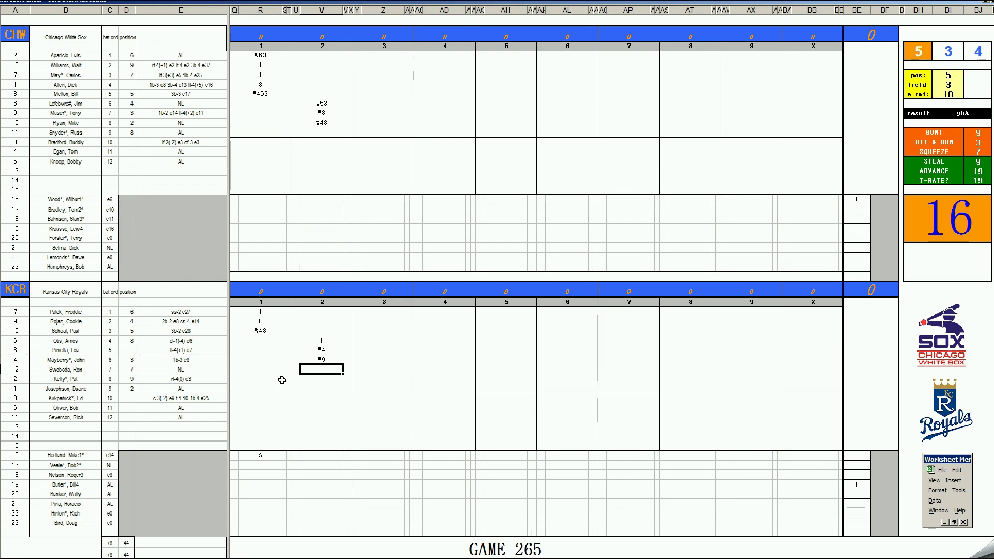
type("k")
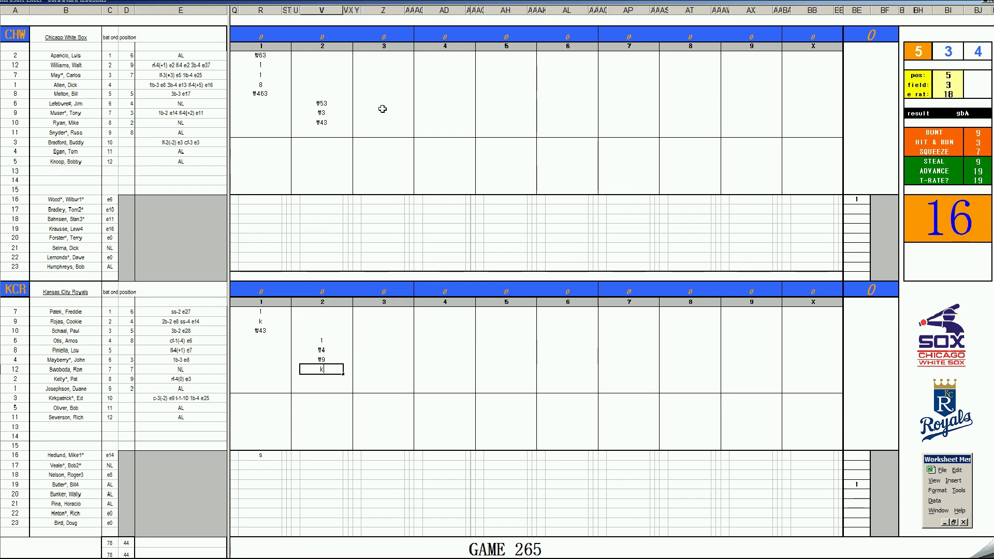
Step: Enter #3, 1 and #4 in the White Sox third-inning column
left_click(380, 133)
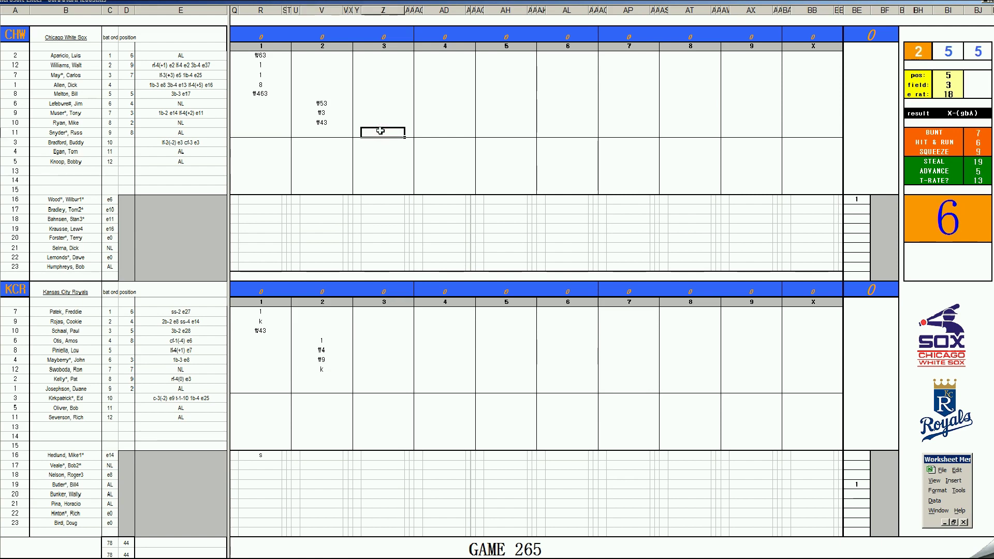
type("#3")
key("Return")
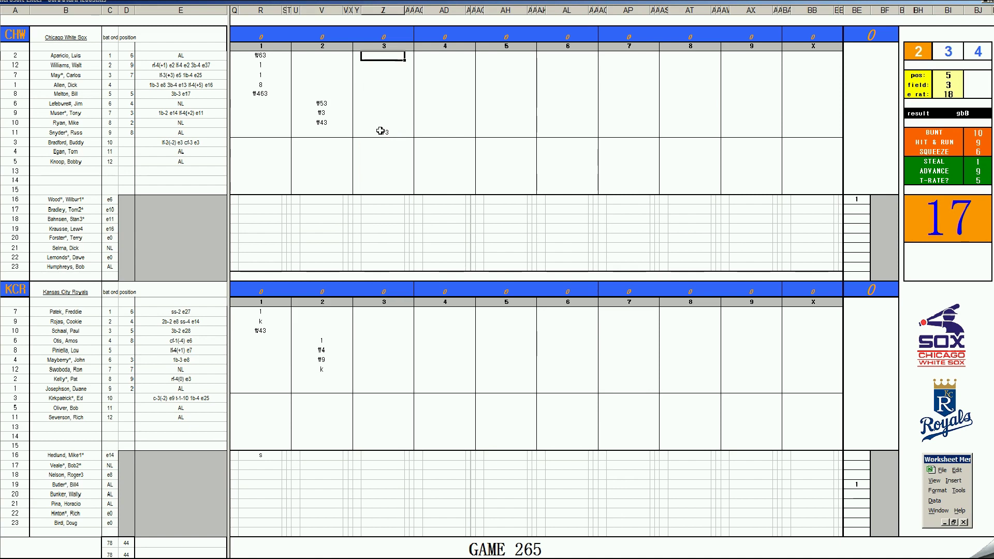
type("1")
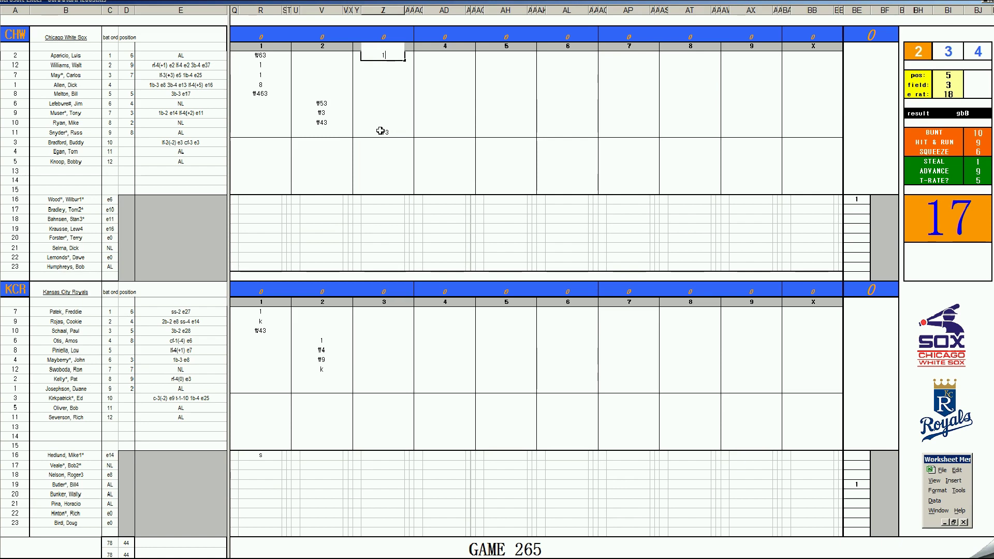
key("Return")
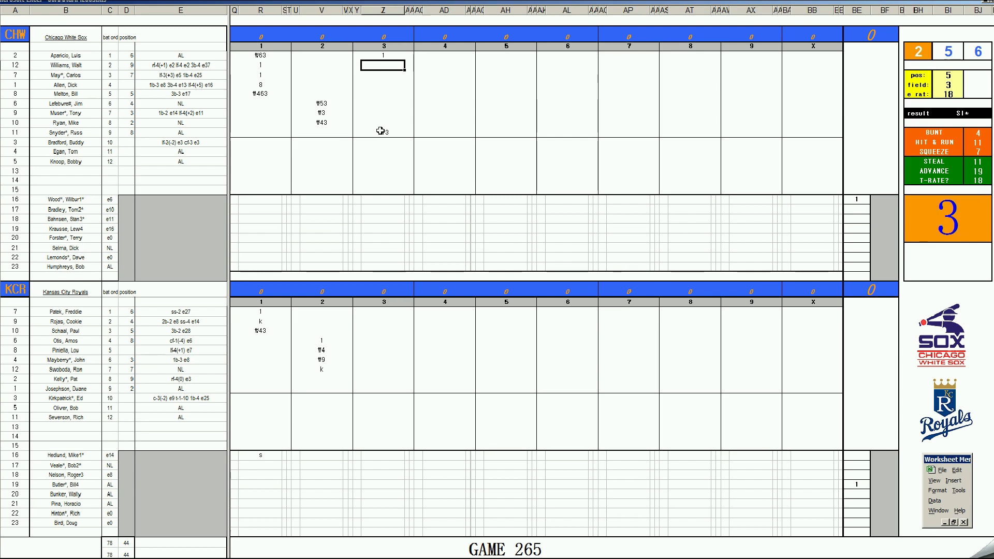
type("#4")
key("Return")
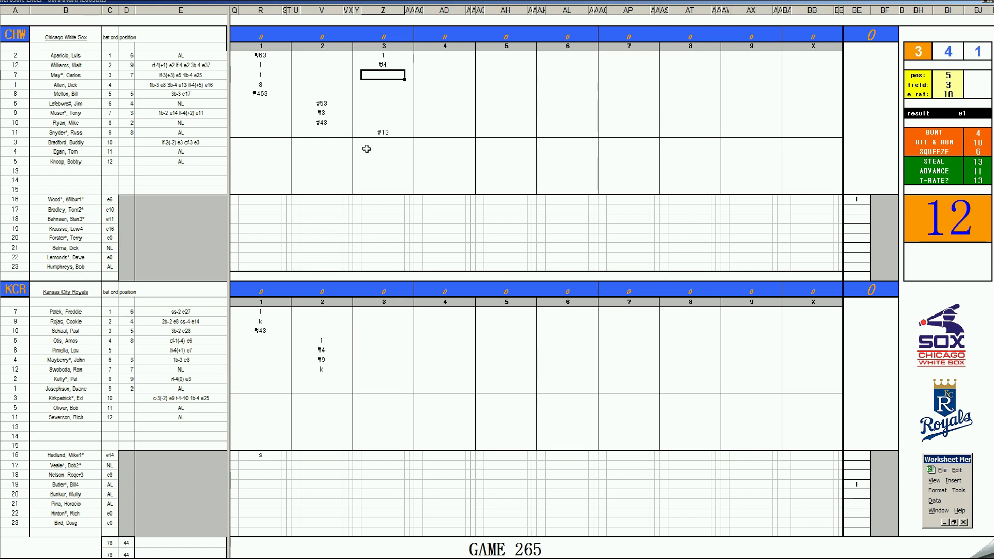
Step: Add an 'a' note beside the first entry, reroll the dice, and type #43 for the third batter
key("Up")
key("Up")
key("Right")
type("a")
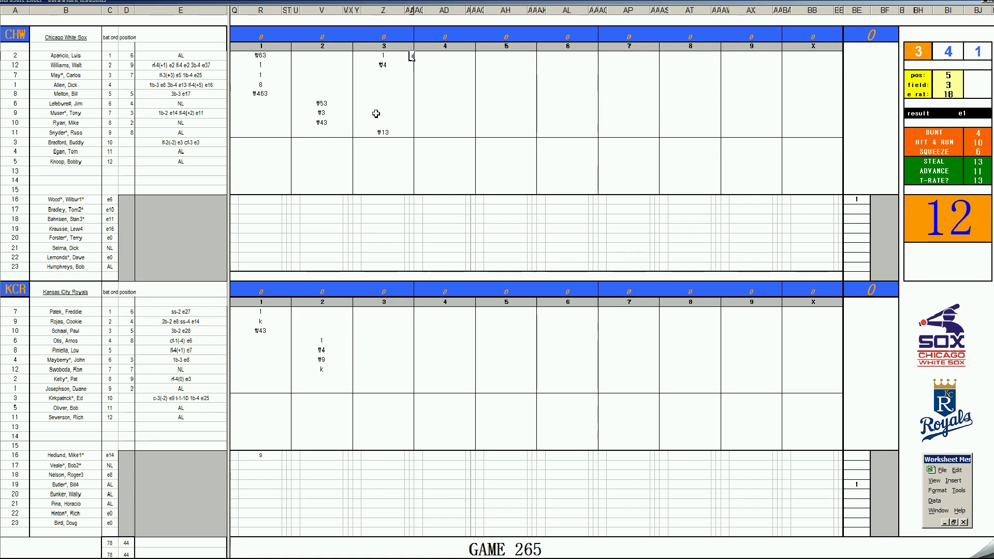
left_click(384, 74)
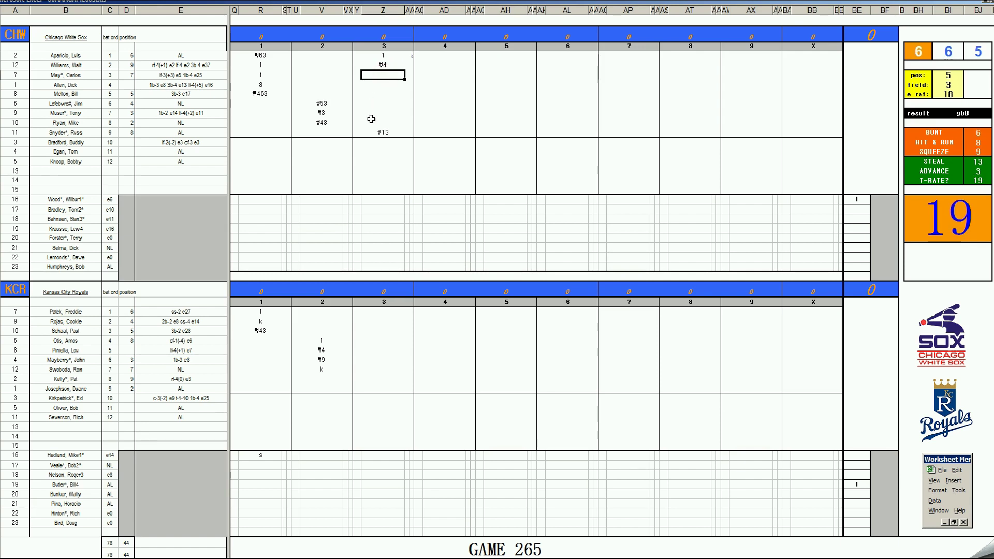
key("ctrl+r")
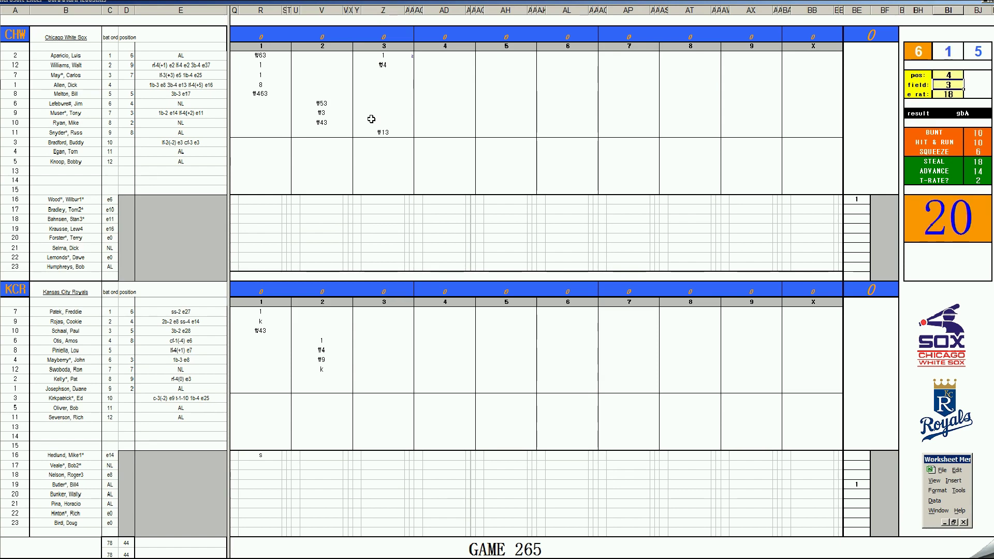
left_click(385, 75)
type("#43")
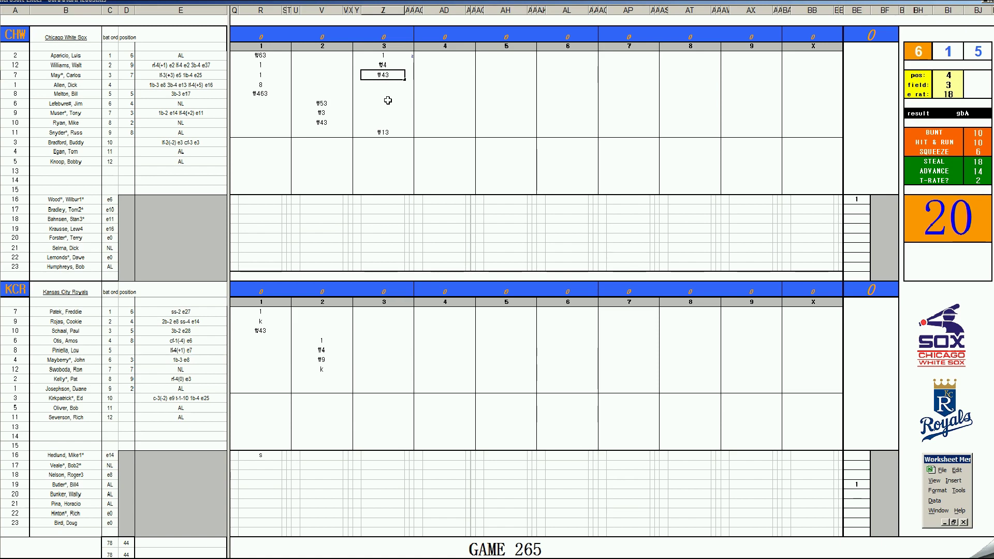
Step: Enter 2 and 1 for Kelly and Josephson in the Royals' third inning
left_click(376, 378)
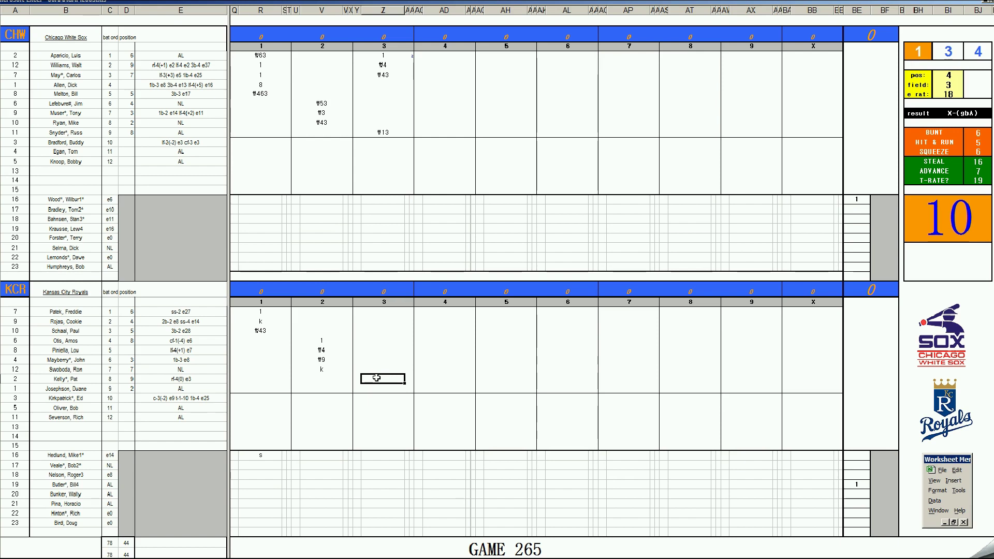
type("2")
key("Return")
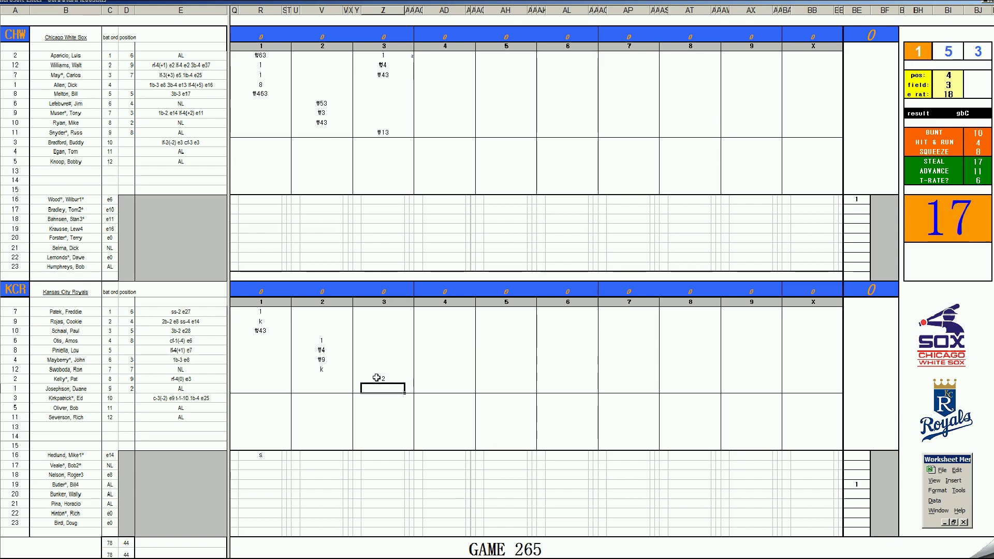
type("1")
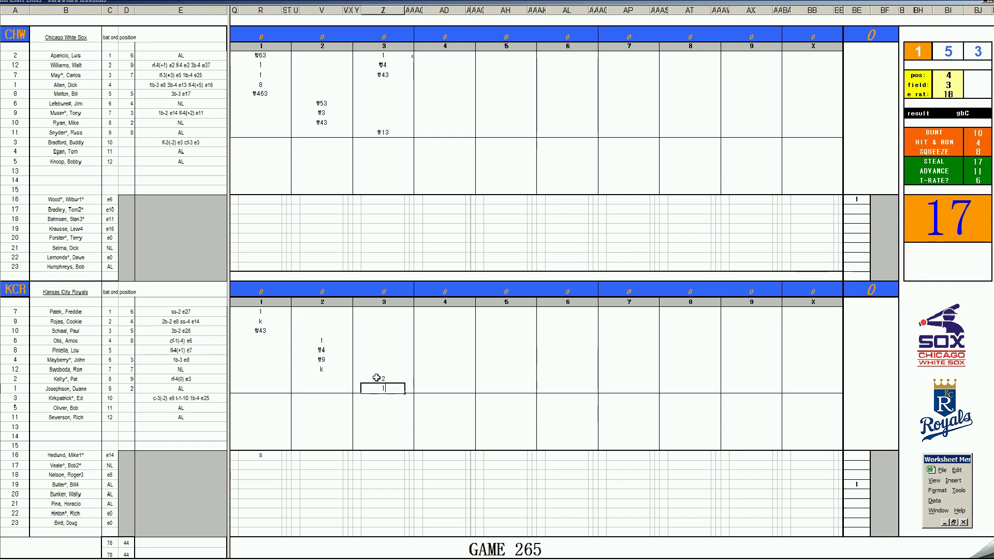
key("Return")
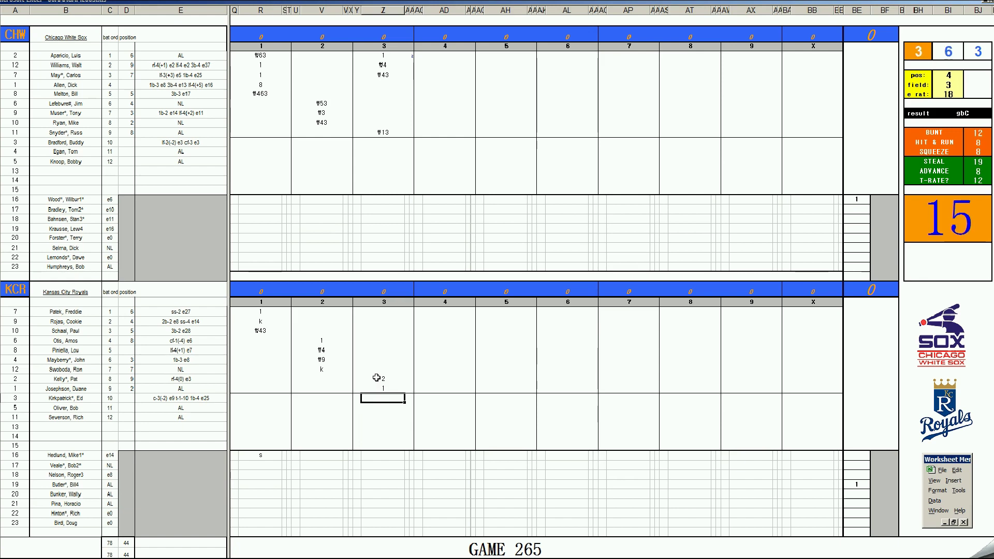
Step: Enter #9 and #7 for Patek and Rojas at the top of the Royals' third inning
key("Left")
key("Up")
key("Right")
key("Up")
key("Up")
key("Up")
key("Up")
key("Up")
key("Up")
key("Up")
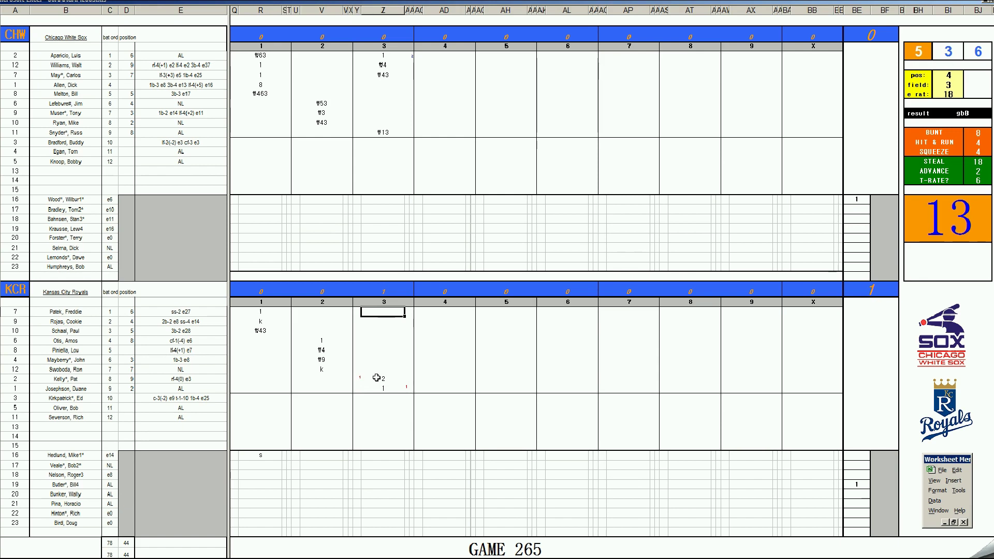
type("#9")
key("Return")
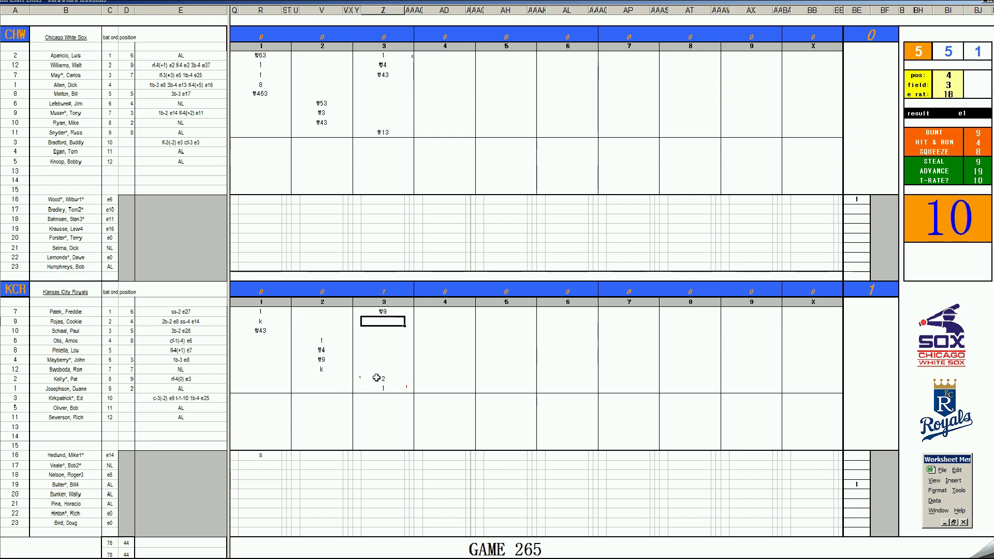
type("#7")
Step: Set the fielder position to 2 and record the #2 out in the White Sox fourth inning
left_click(434, 83)
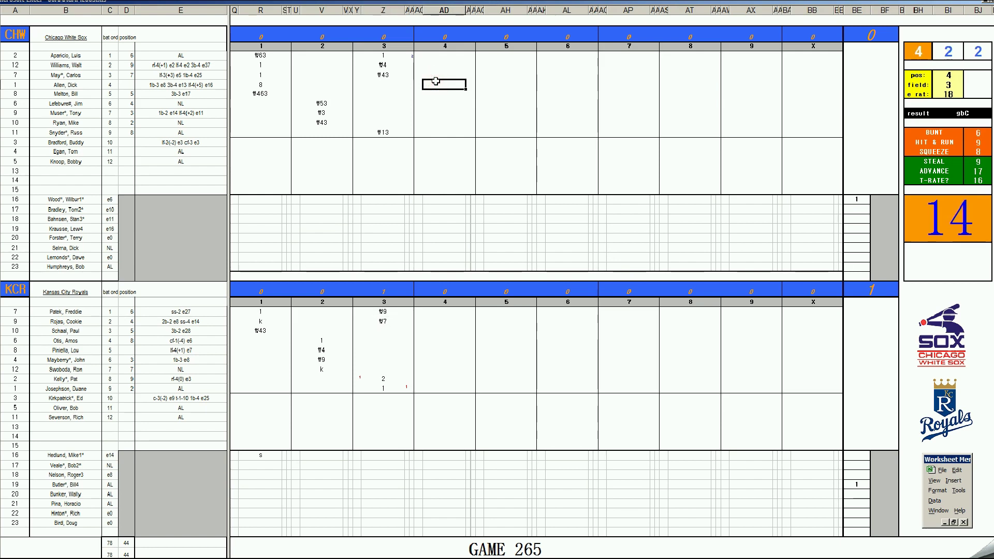
key("Tab")
type("2")
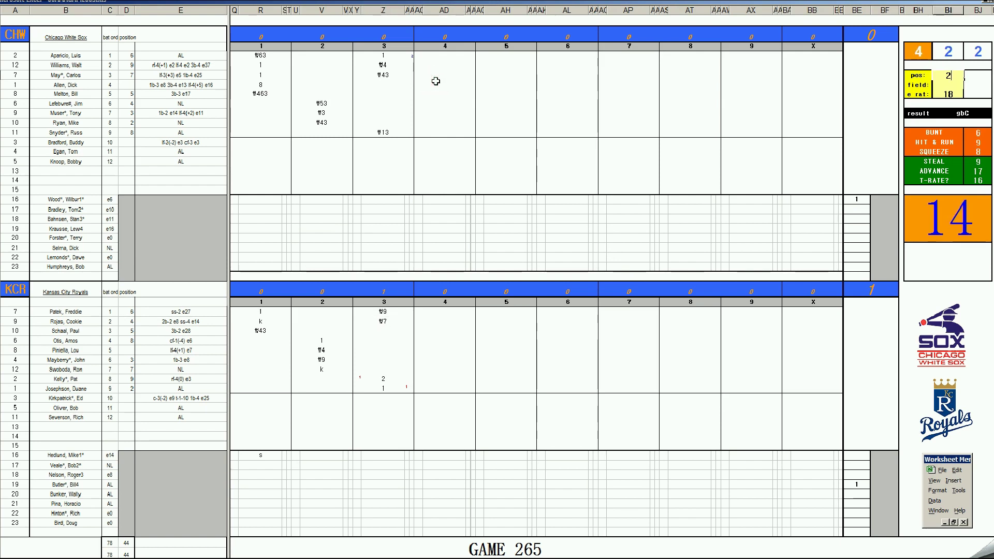
key("Return")
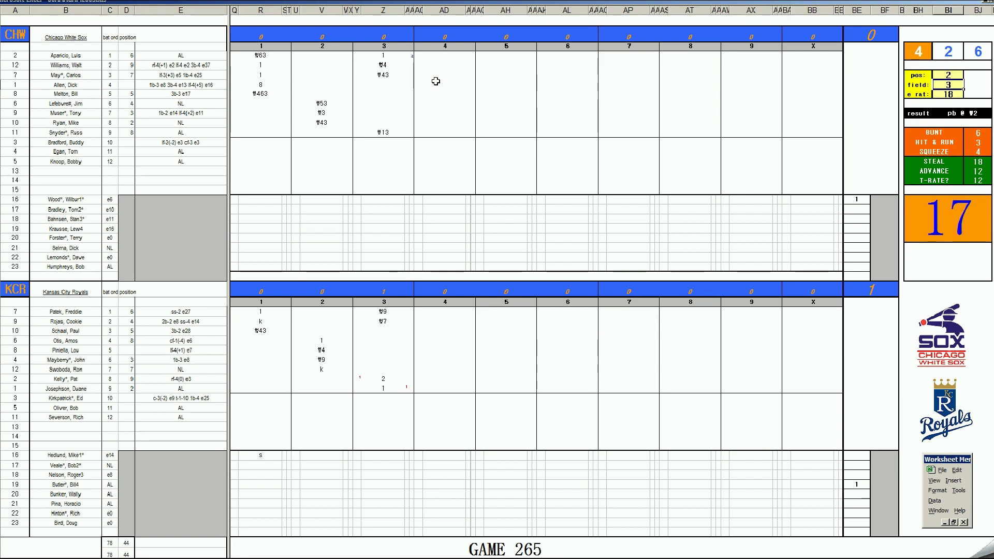
left_click(436, 81)
type("\\2")
key("Return")
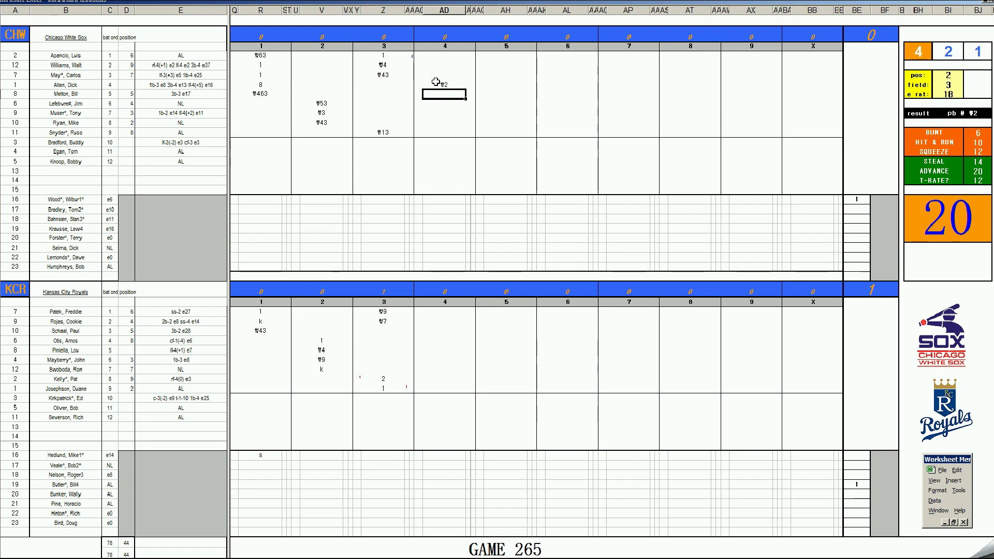
Step: Set the position to 4 and record the #8 out for the next White Sox batter
key("Tab")
type("4")
key("Return")
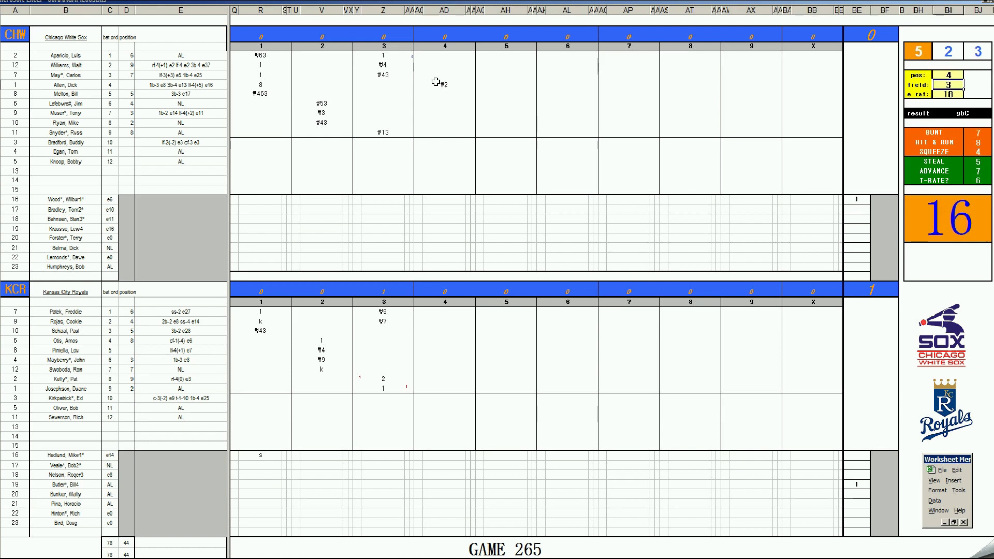
left_click(443, 92)
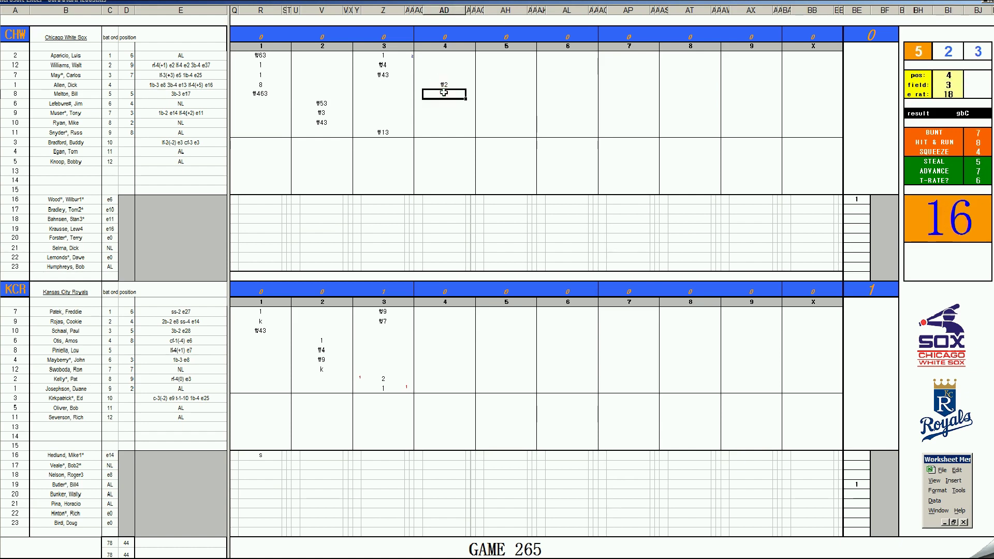
type("#8")
key("Return")
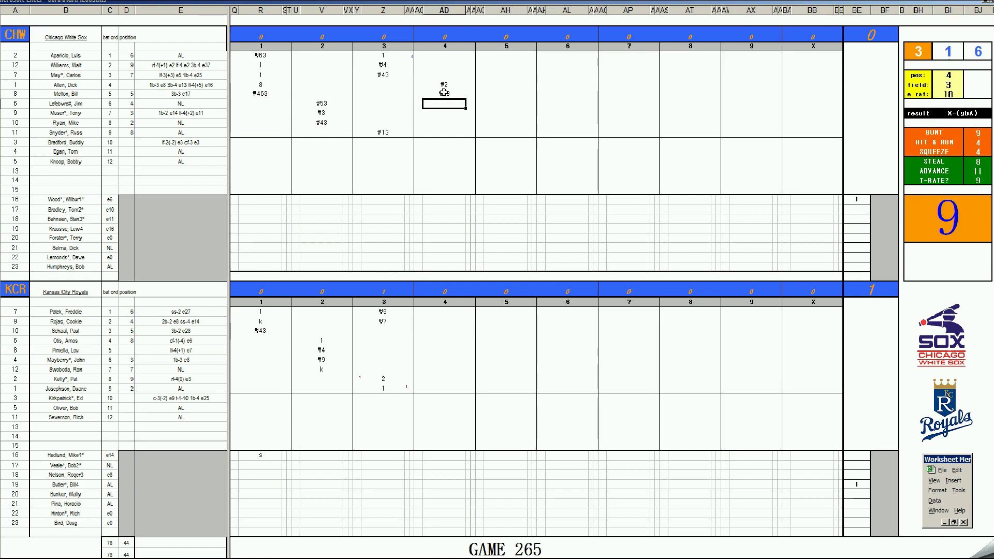
type("#8")
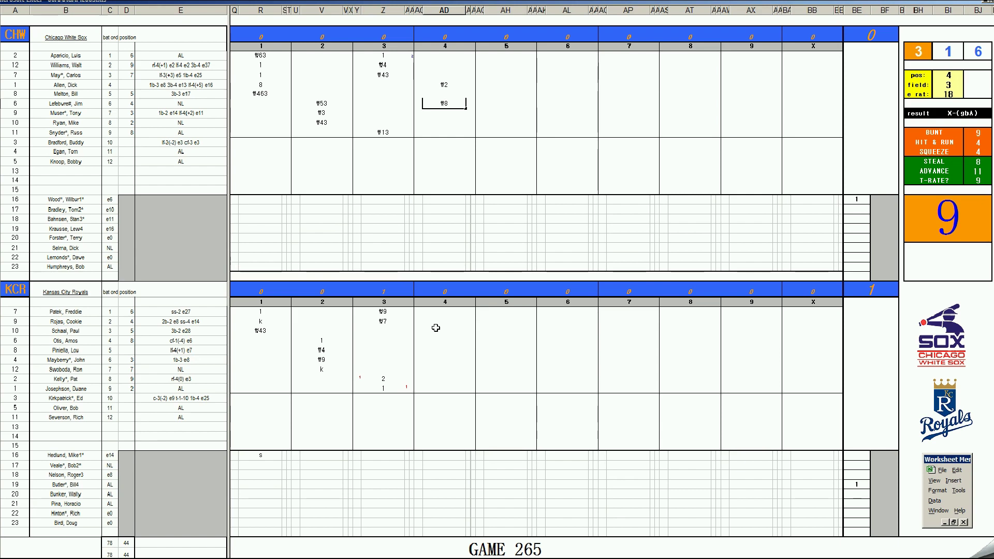
left_click(436, 328)
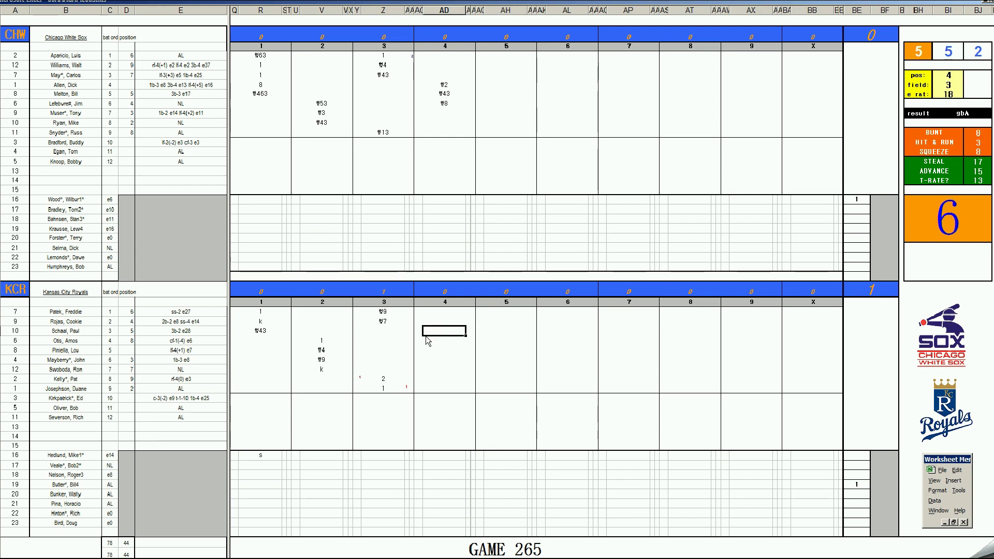
Step: Record k, 1 and #8 for the first three Royals batters in inning 4
type("k")
key("Return")
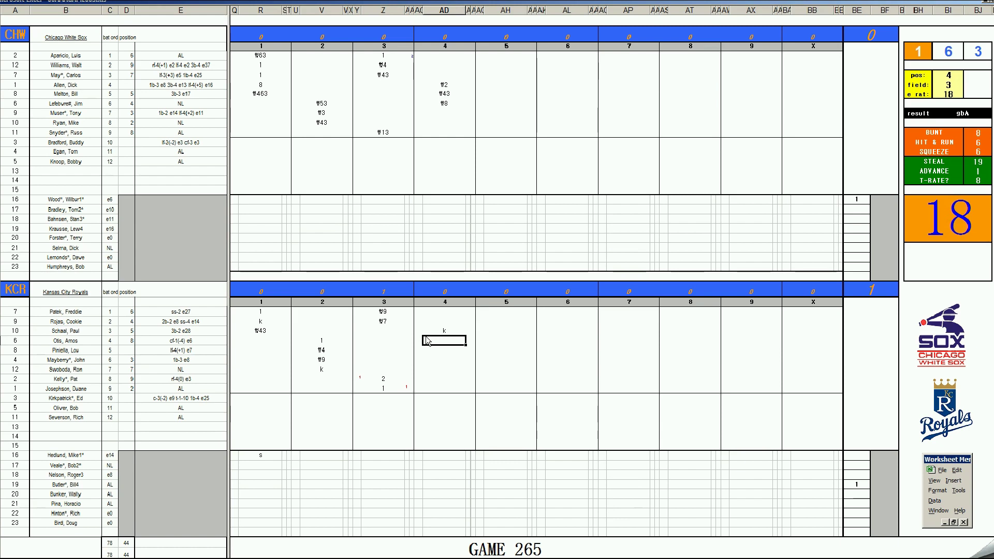
type("1")
key("Return")
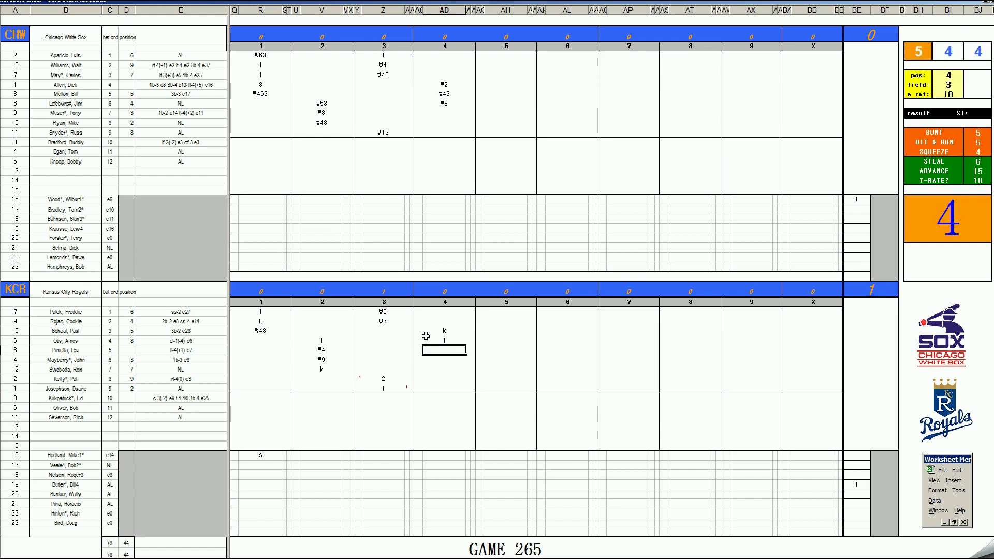
type("#88")
key("BackSpace")
left_click(863, 238)
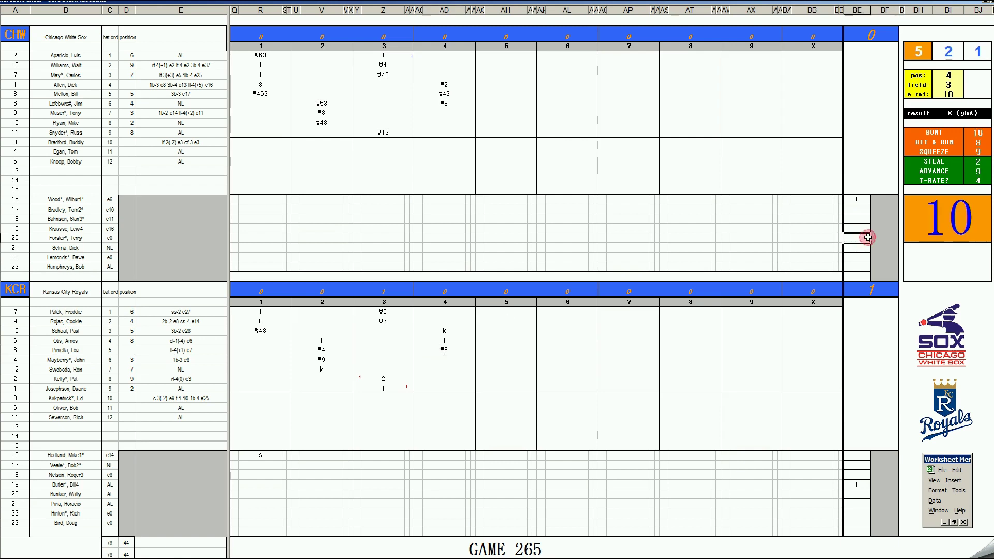
Step: Re-enter the 1, note e2 for the next batter, and type #53 for the sixth batter
left_click(454, 338)
type("1")
key("Return")
key("Down")
key("Down")
type("e2")
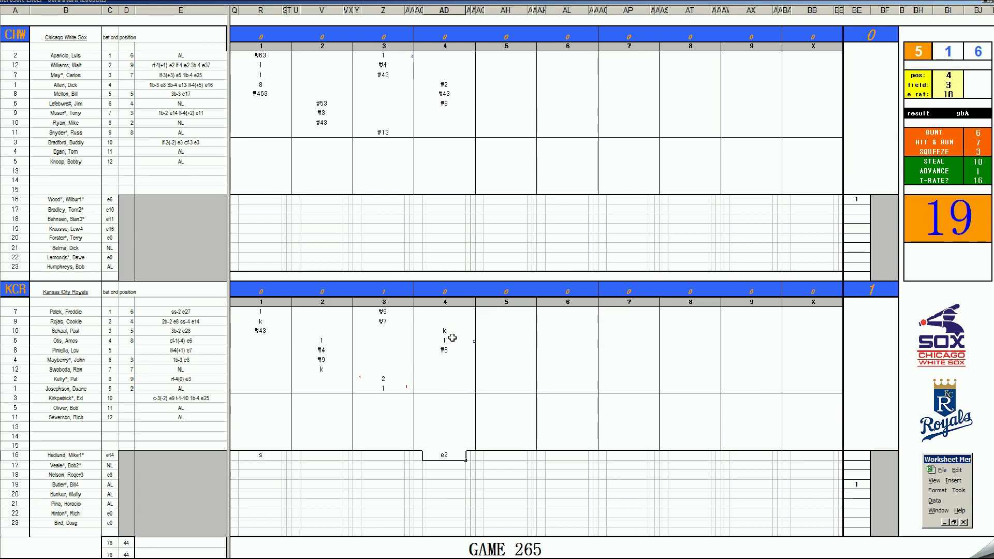
left_click(443, 358)
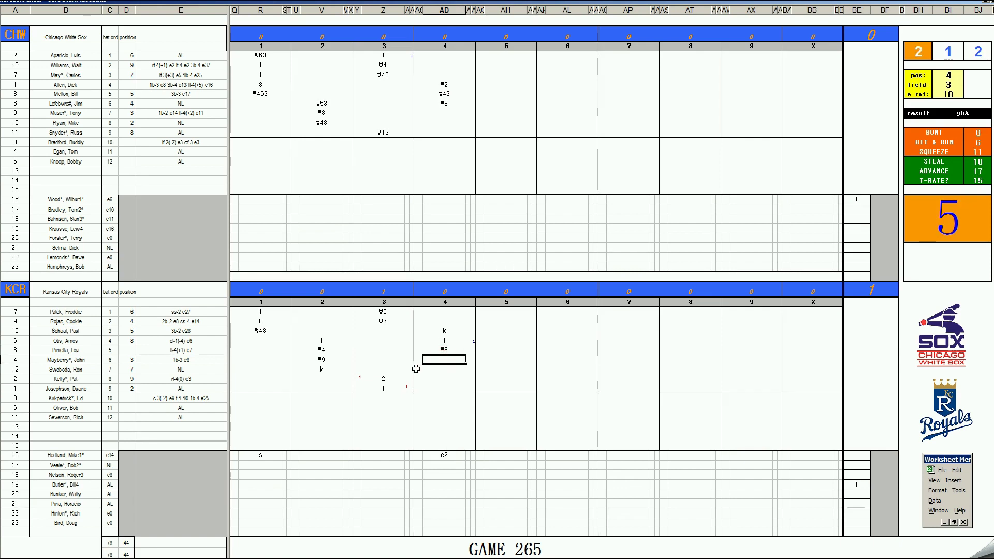
type("#53")
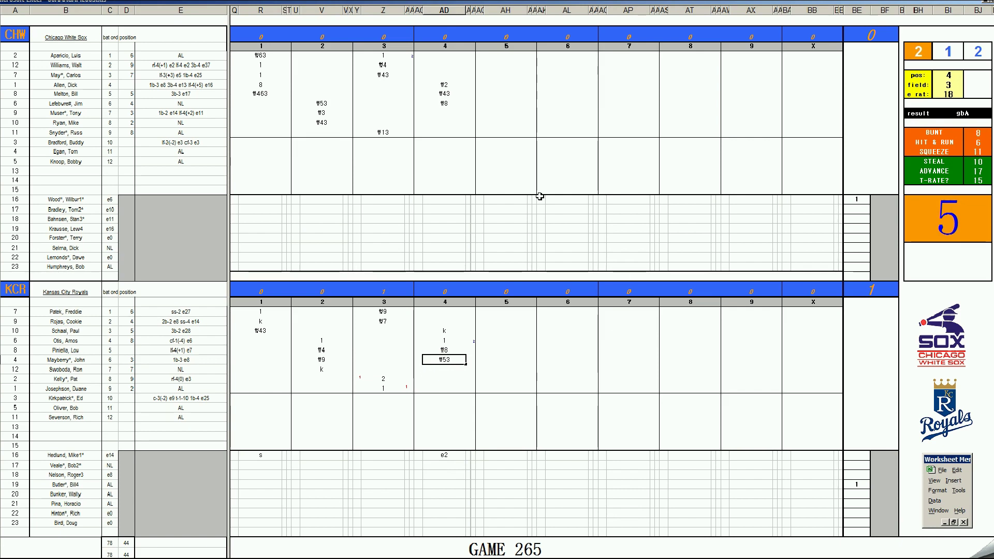
Step: Set the pos value to 2 and the field value to 3
left_click(503, 113)
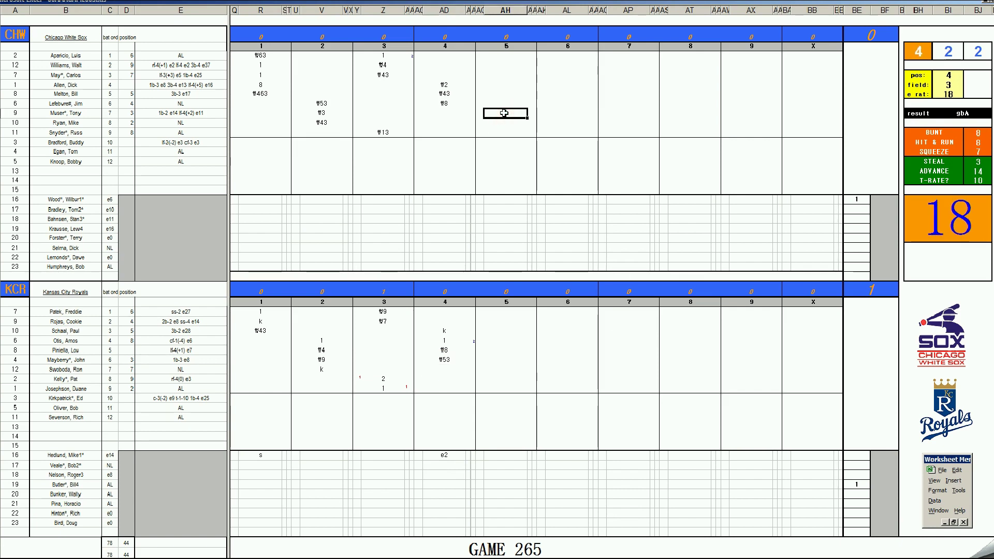
key("Tab")
type("2")
key("Return")
type("3")
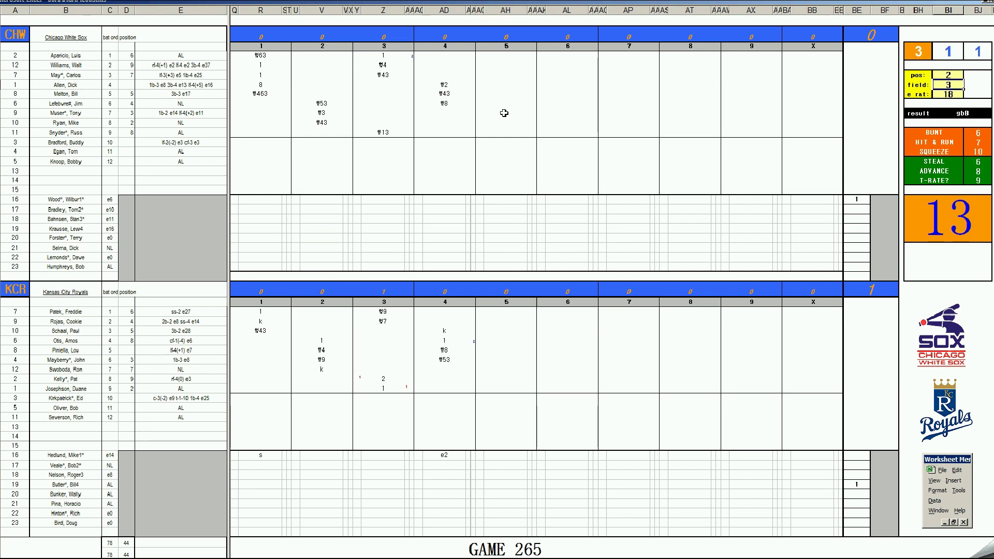
Step: Record #9 and #33 for the next White Sox batters in inning 5
left_click(504, 113)
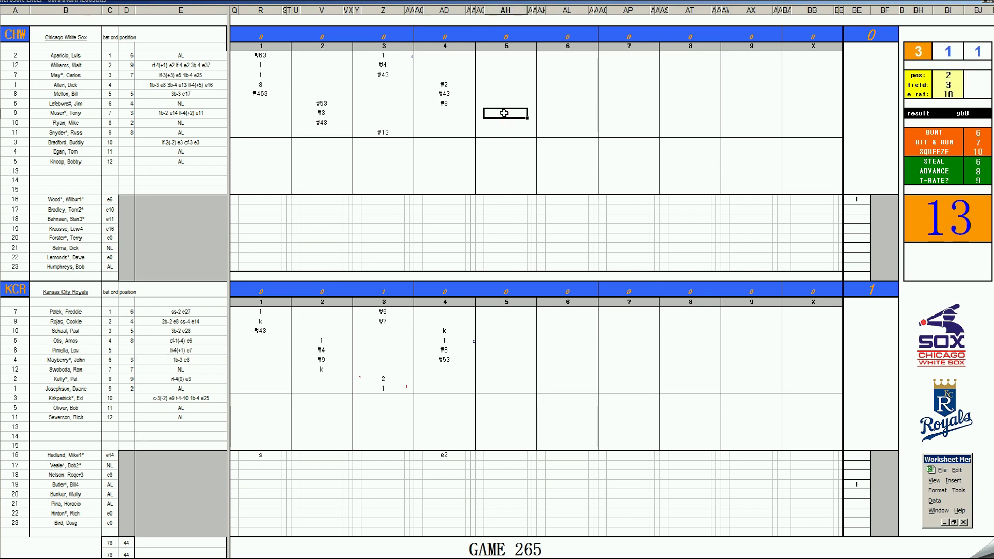
key("Return")
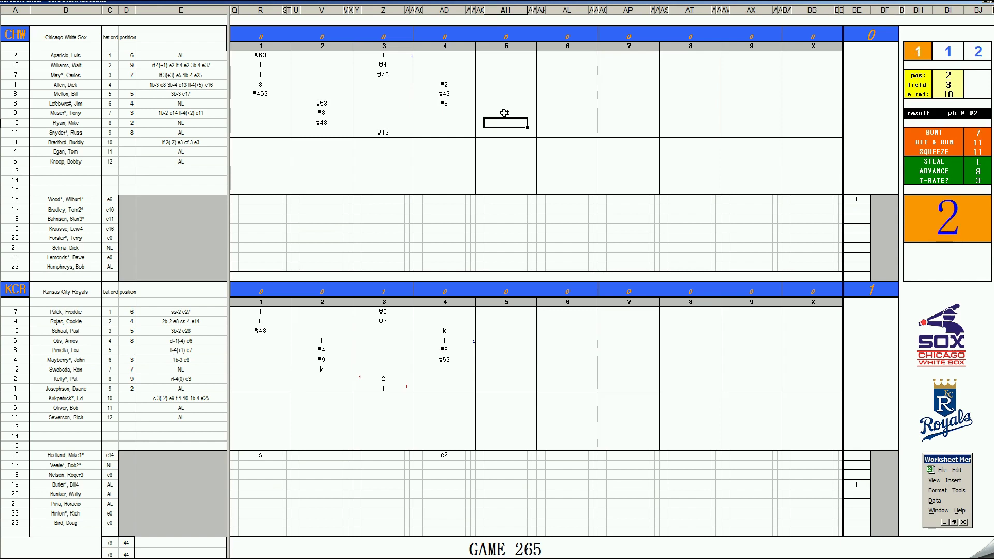
type("#9")
key("Return")
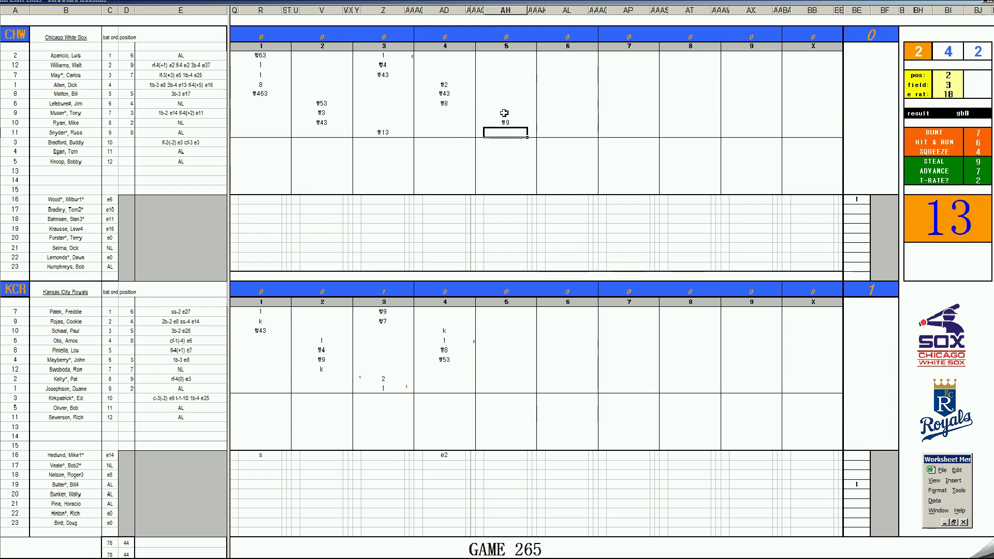
type("#33")
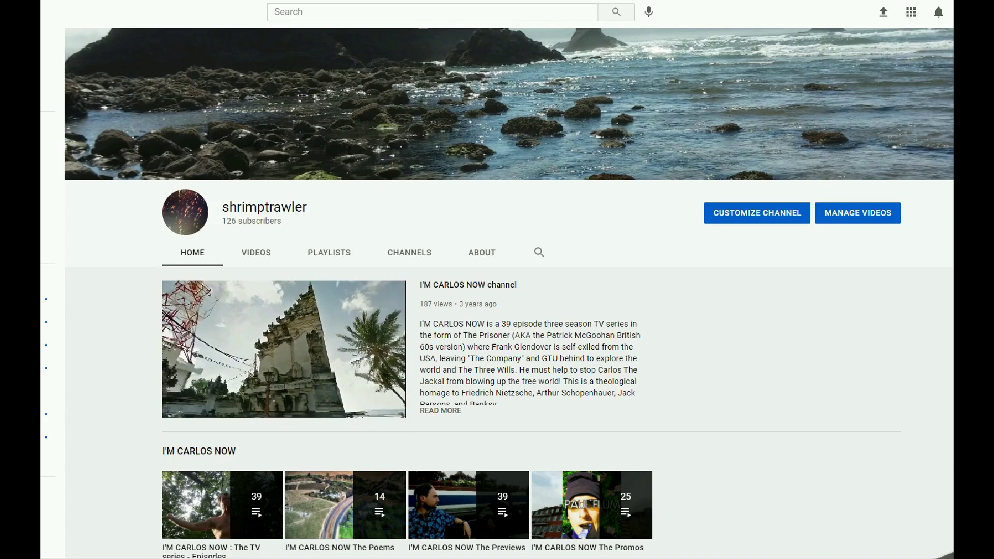
Step: Scroll the YouTube channel page down to the Trilogy and Integrated Memory Glyphs video rows
scroll(508, 294, "down", 4)
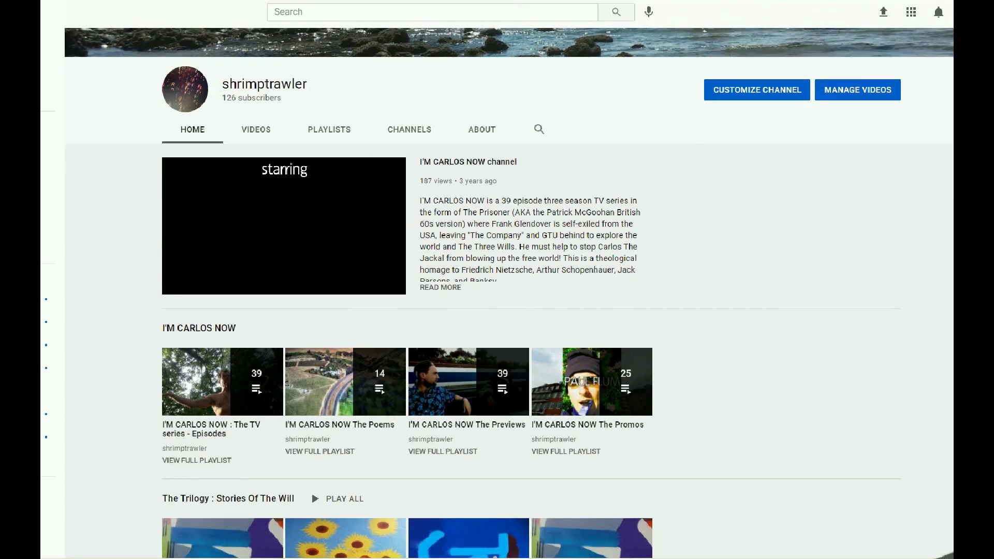
scroll(508, 294, "down", 4)
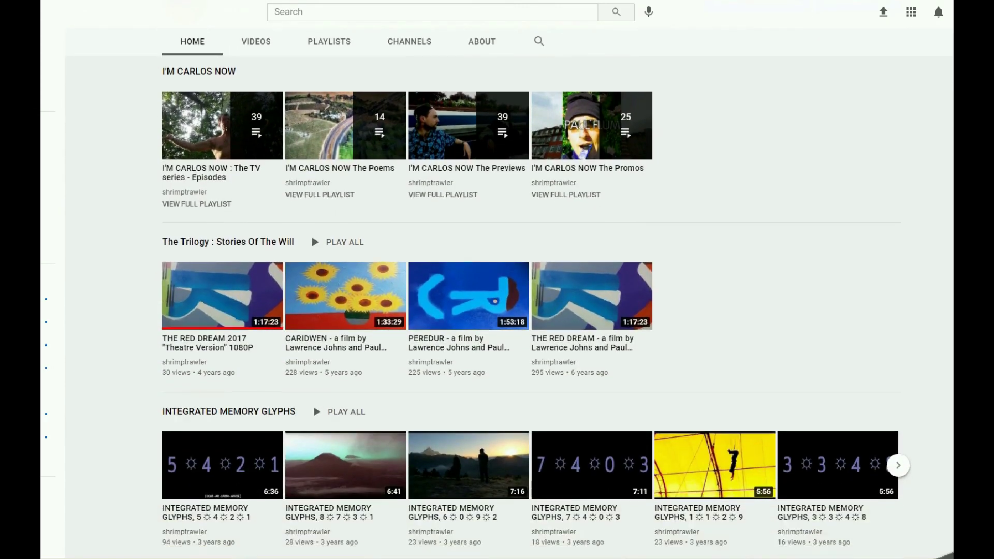
scroll(509, 294, "down", 3)
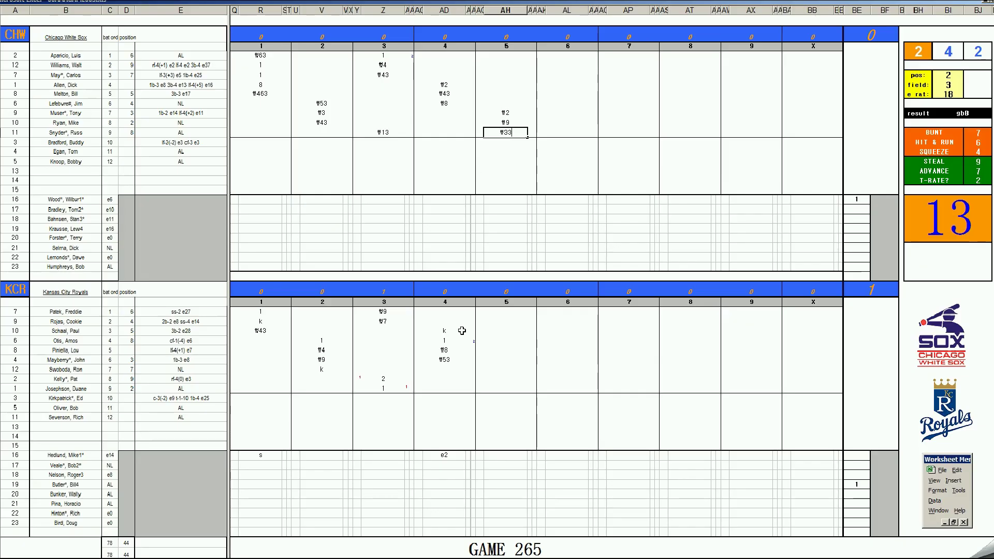
Step: Enter #4, #9 and #53 for the first three Royals batters in inning 5
left_click(504, 368)
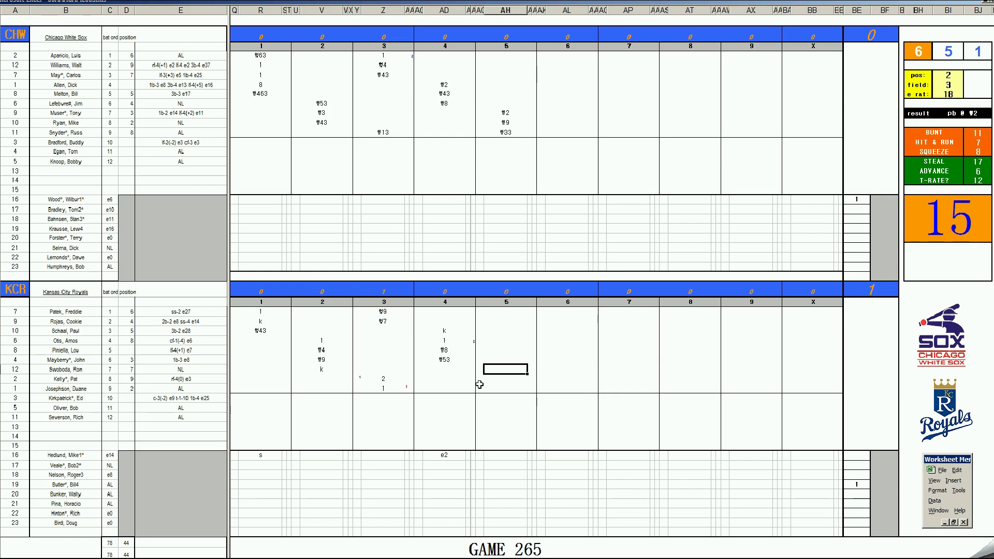
type("#4")
key("Return")
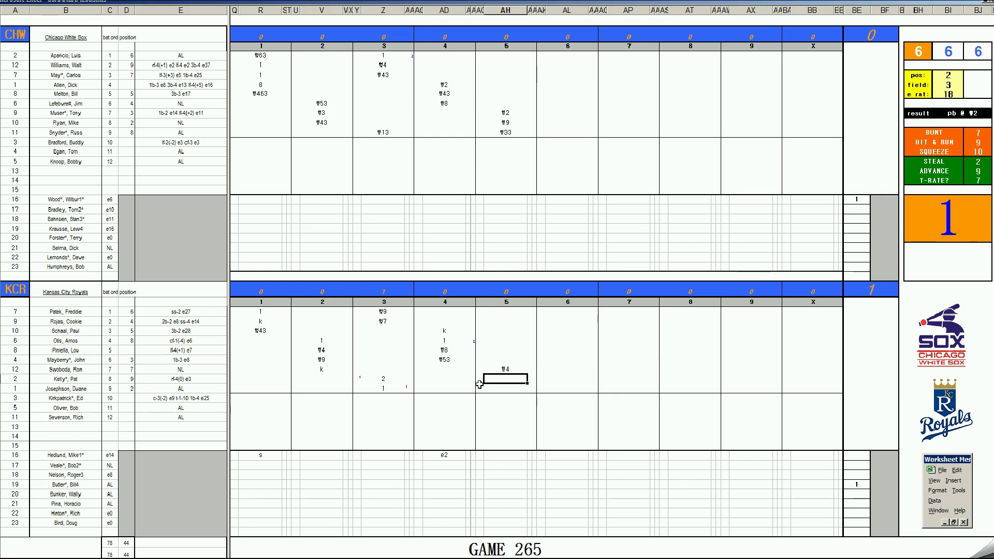
type("#9")
key("Return")
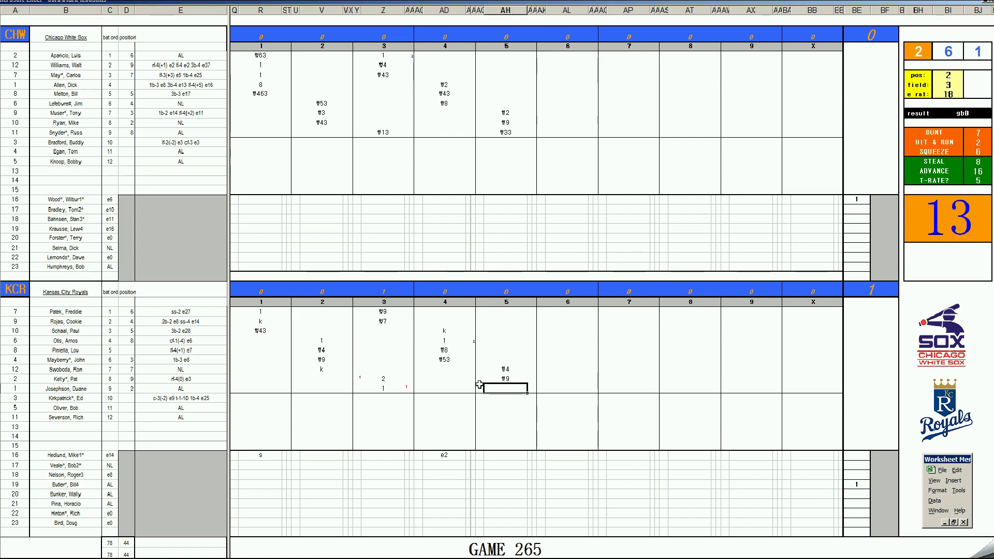
type("#53")
Step: Enter #4 in the top White Sox inning-6 cell for the leadoff batter
left_click(567, 52)
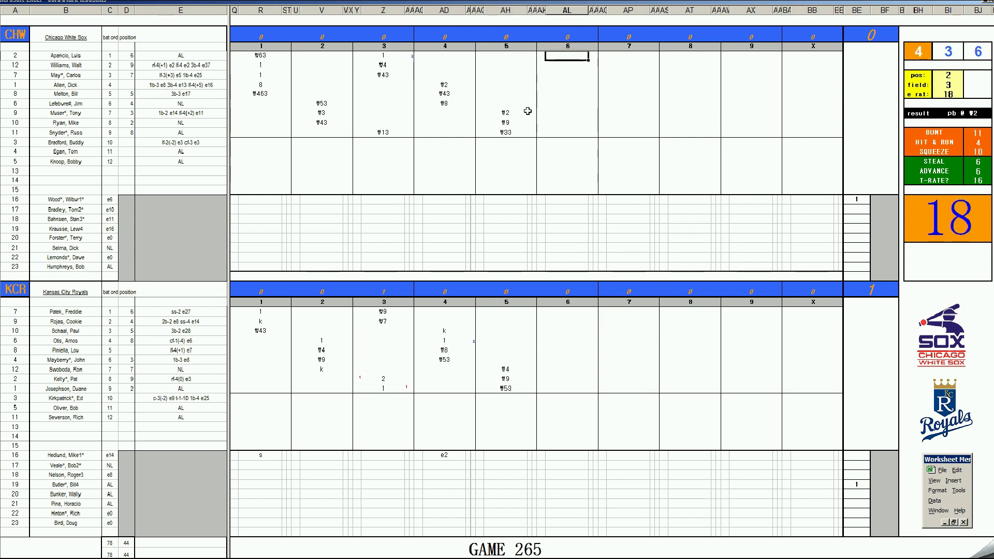
type("#4")
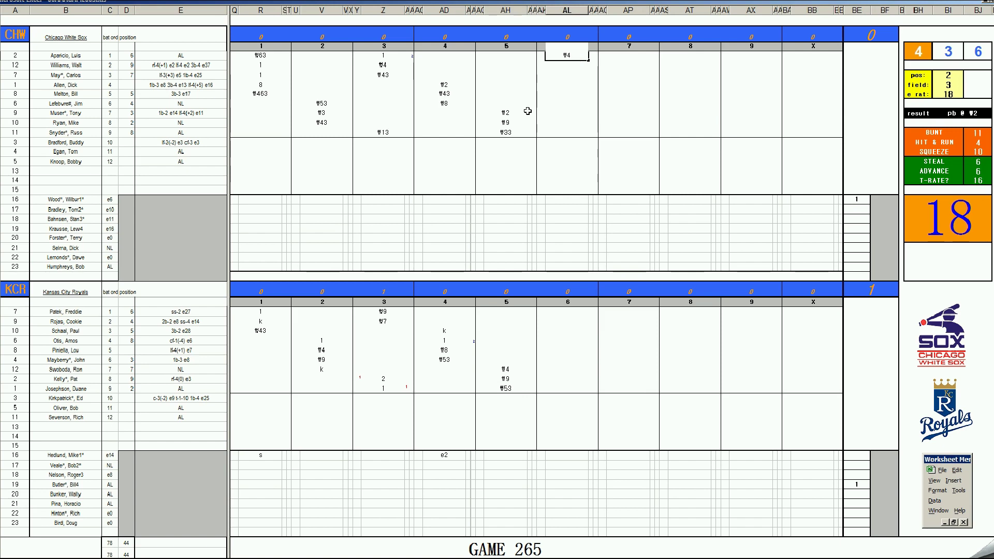
key("Return")
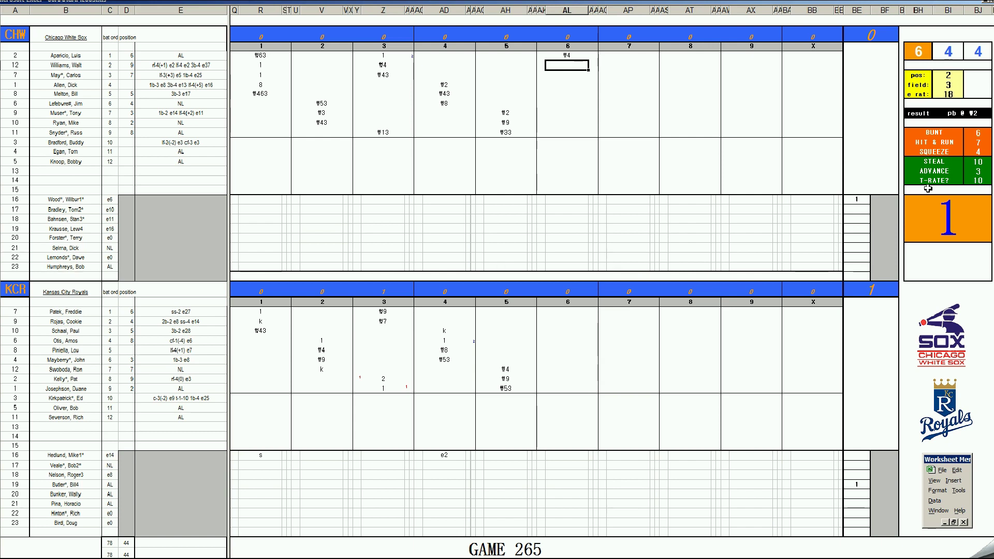
Step: Add 3 and 1 for the next White Sox batters and mark 1 in the run cell
type("3")
key("Return")
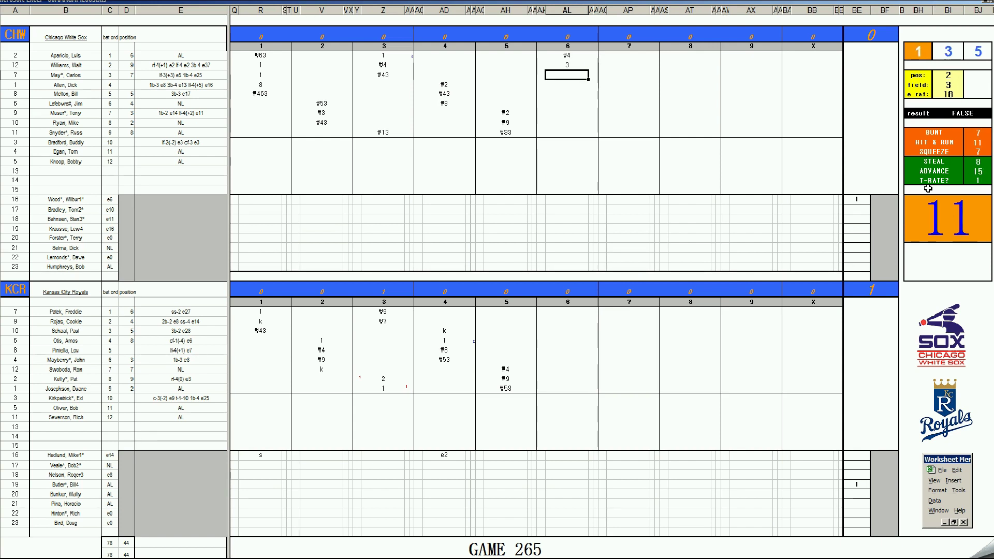
type("1")
key("Return")
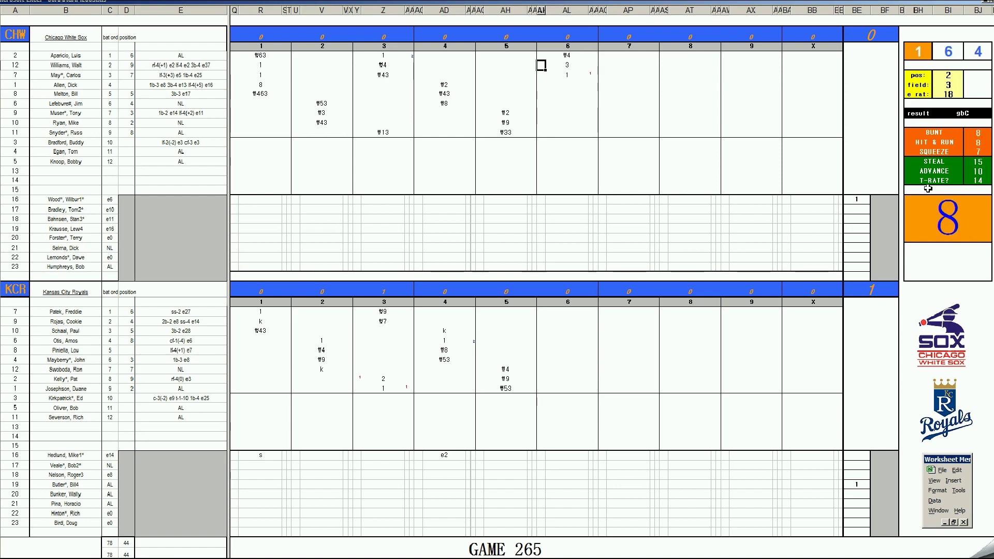
type("1")
key("Return")
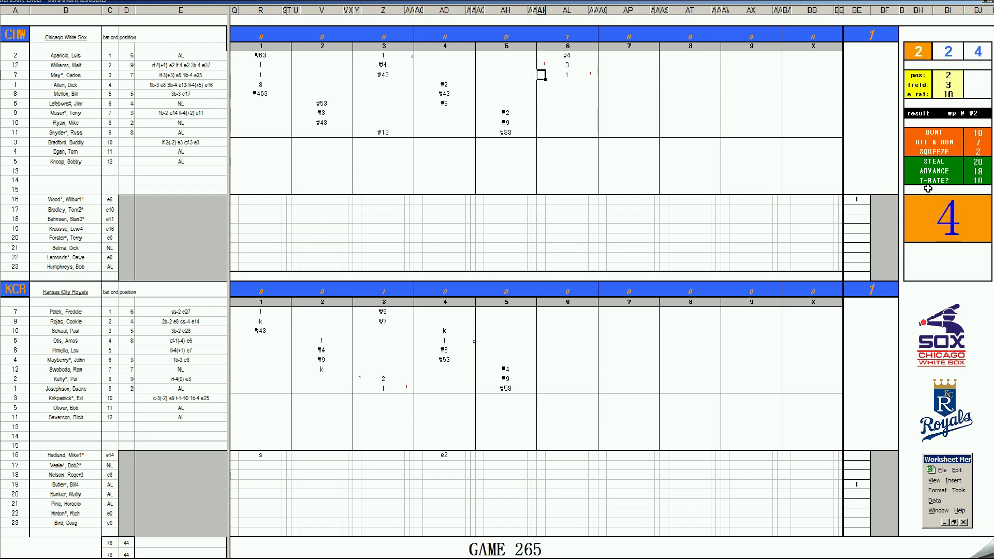
Step: Note s in the lower sixth-inning cell and record k for the fourth batter
left_click(564, 197)
type("s")
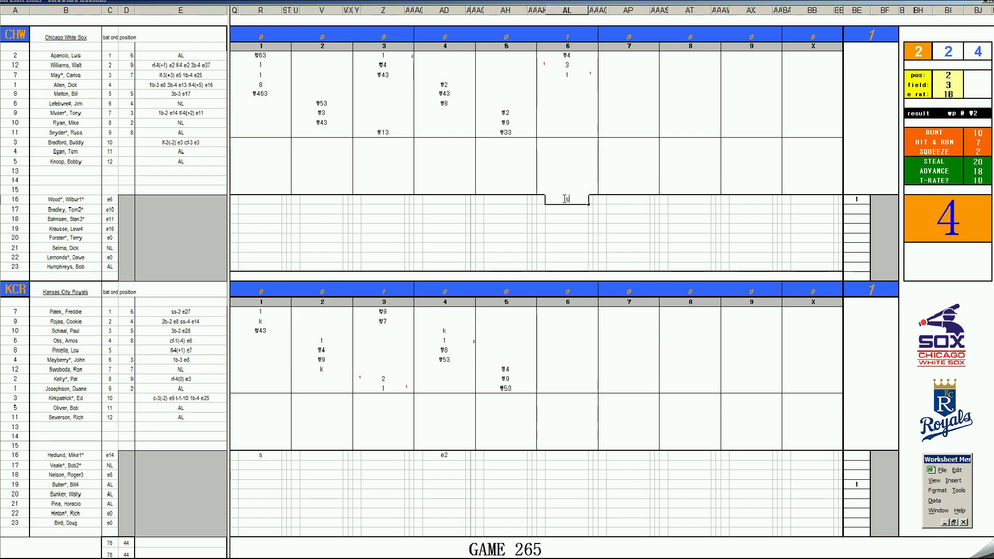
key("Return")
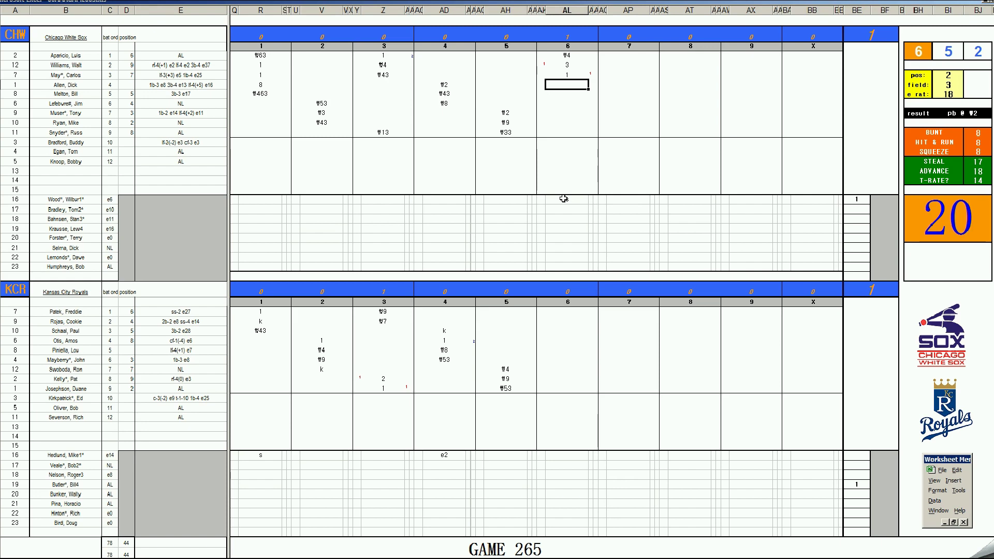
type("k")
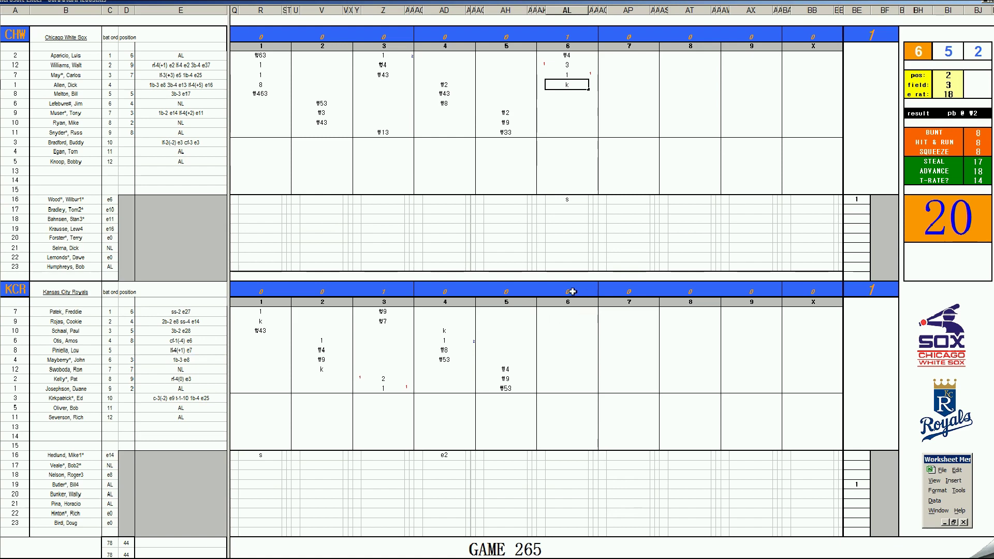
Step: Score the Royals' sixth inning as k, #5 and #63
left_click(564, 314)
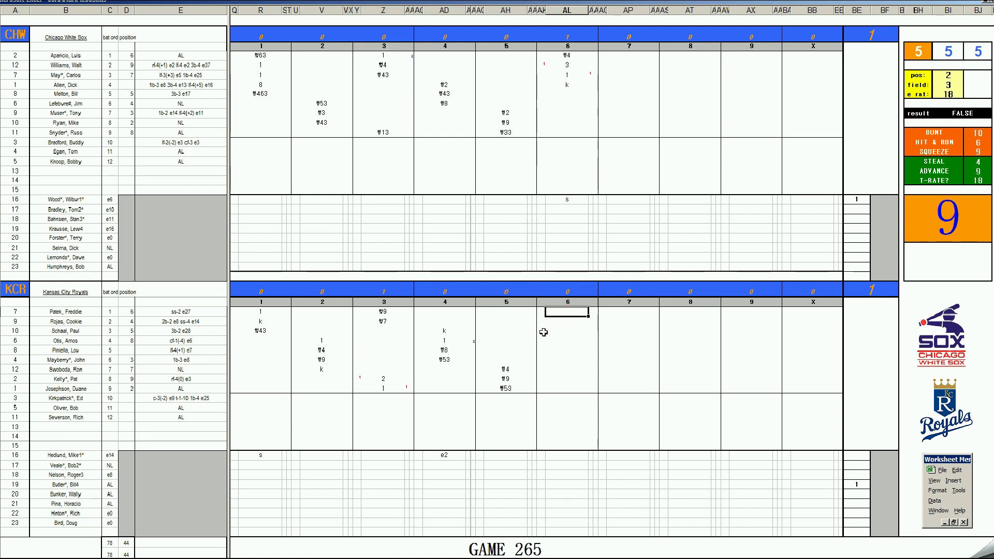
type("k")
key("Return")
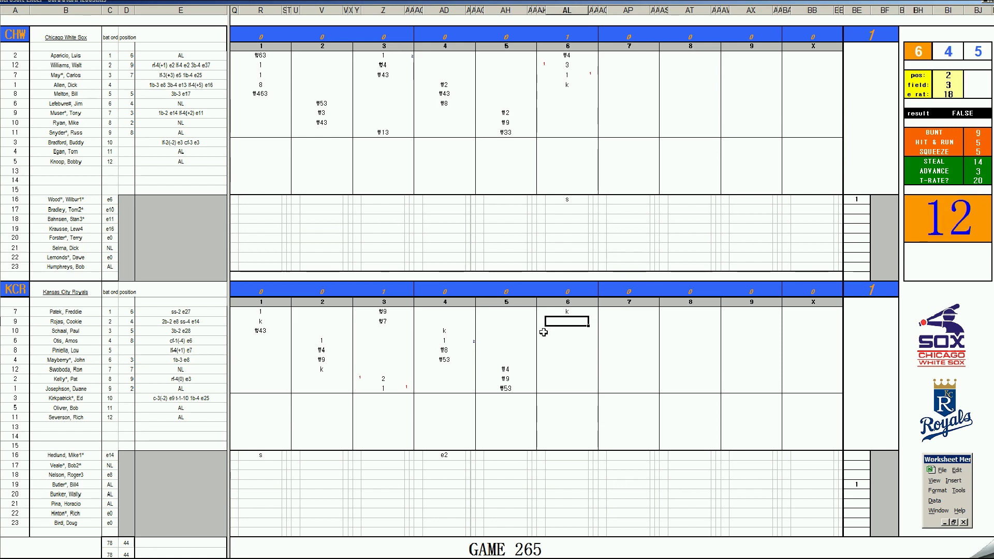
type("#5")
key("Return")
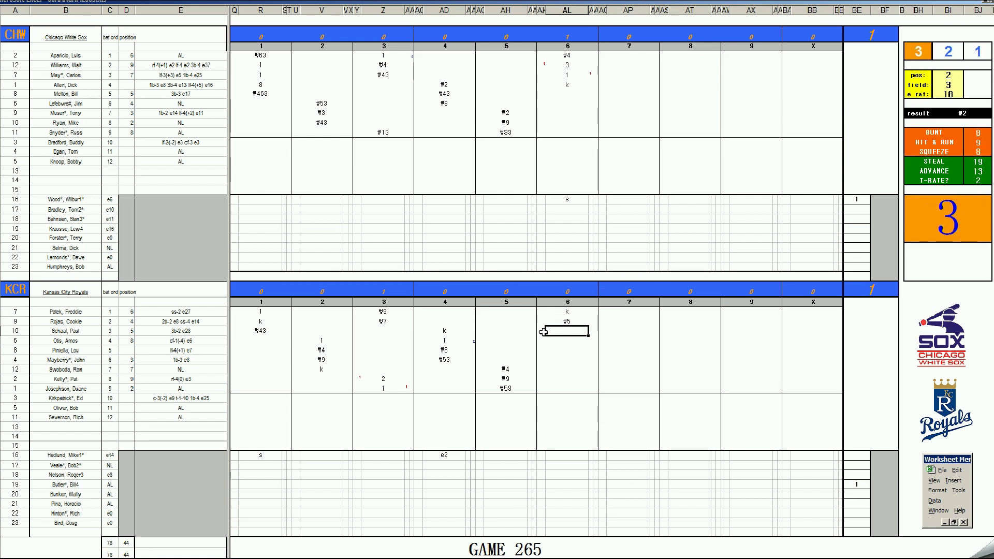
type("#63")
Step: Enter #7, #4, 8 and 8 for four consecutive White Sox batters in inning 7
left_click(622, 93)
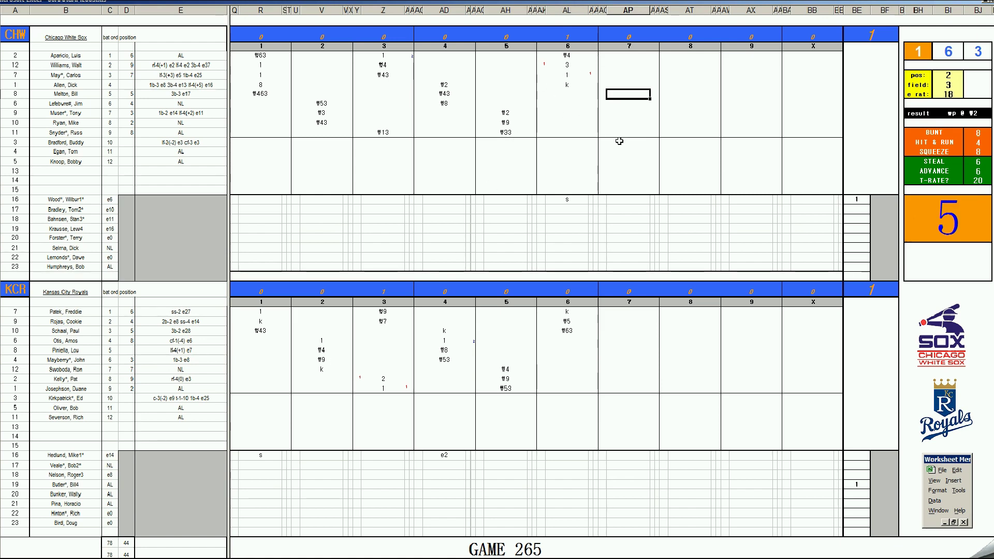
type("#7")
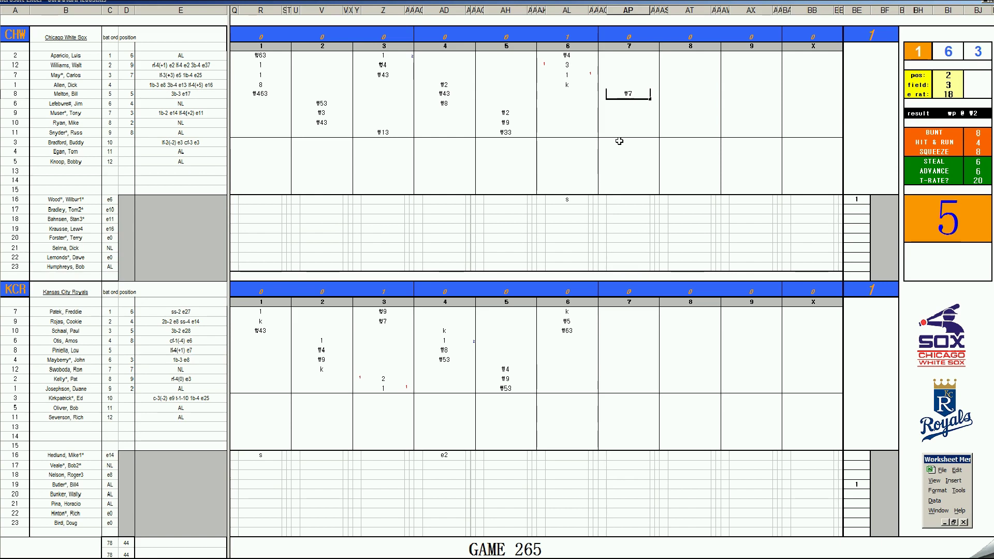
key("Return")
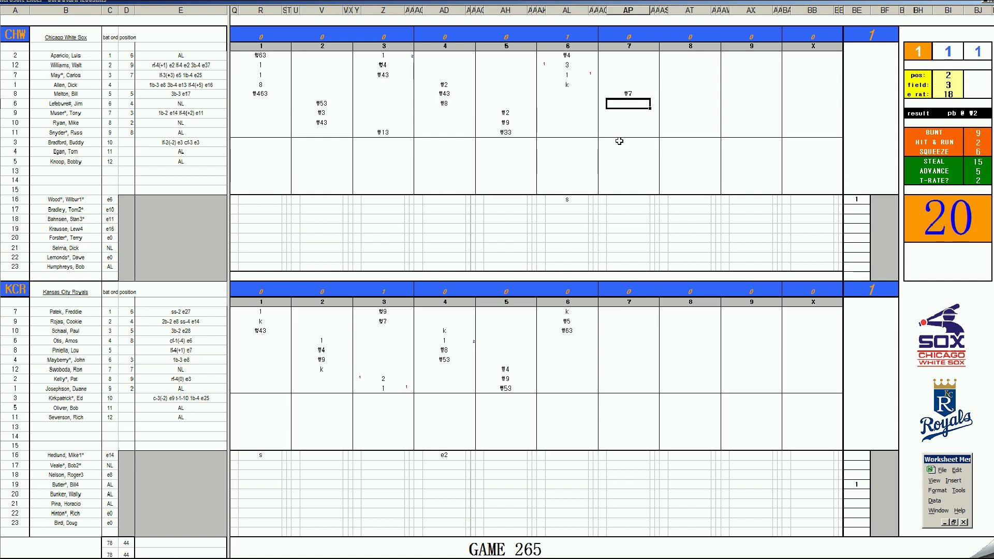
type("#4")
key("Return")
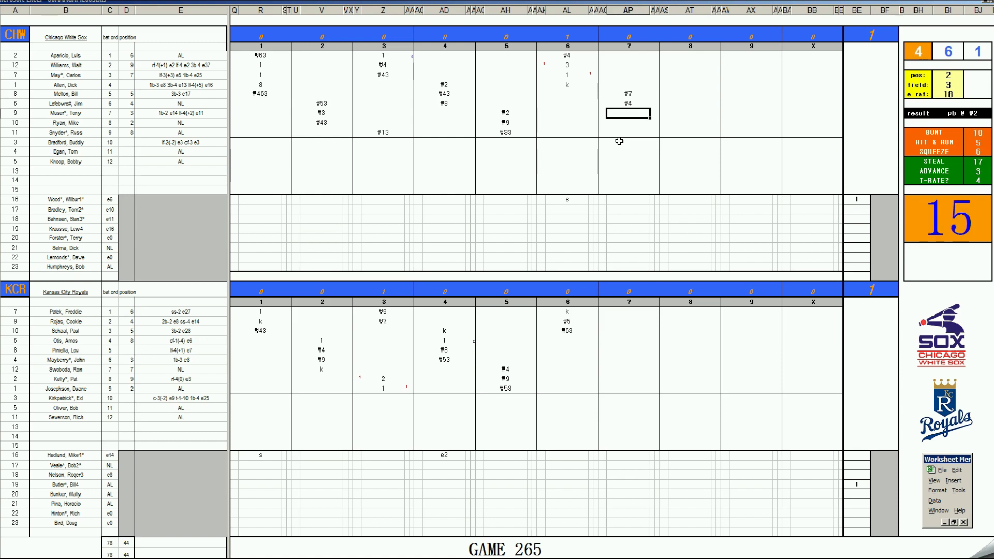
type("8")
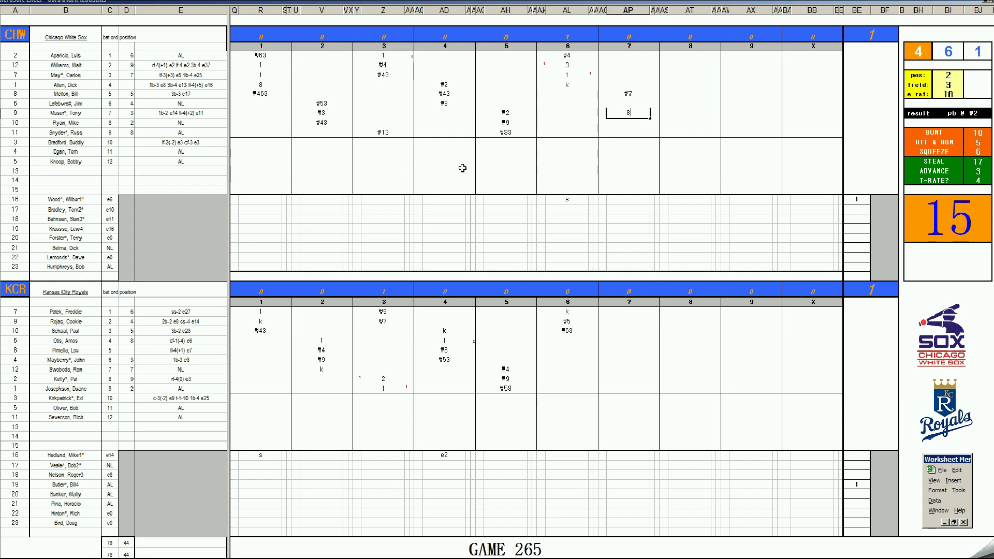
key("Return")
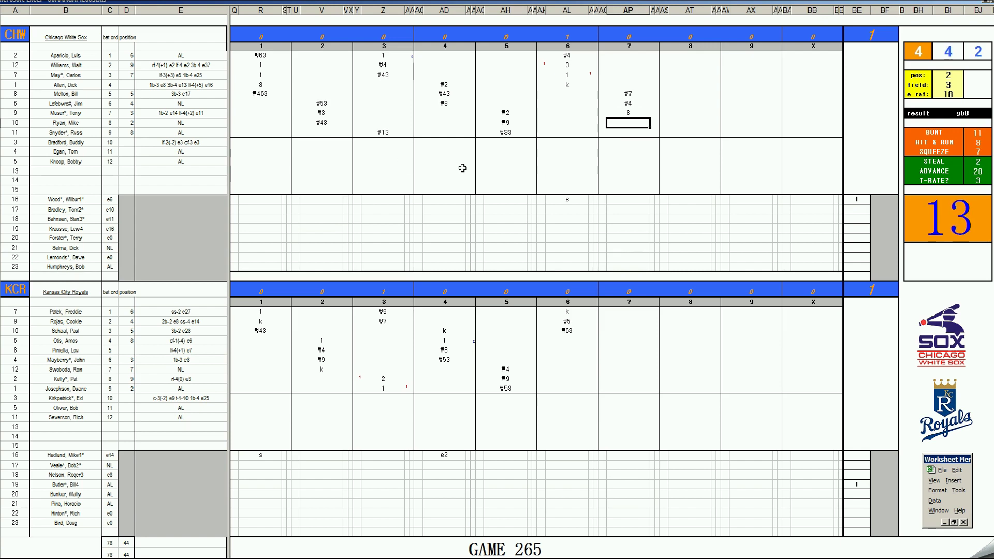
type("8")
Step: Enter +20/3 (6 2/3 innings) in the Royals starter's innings-pitched cell
left_click(887, 484)
type("+20/3")
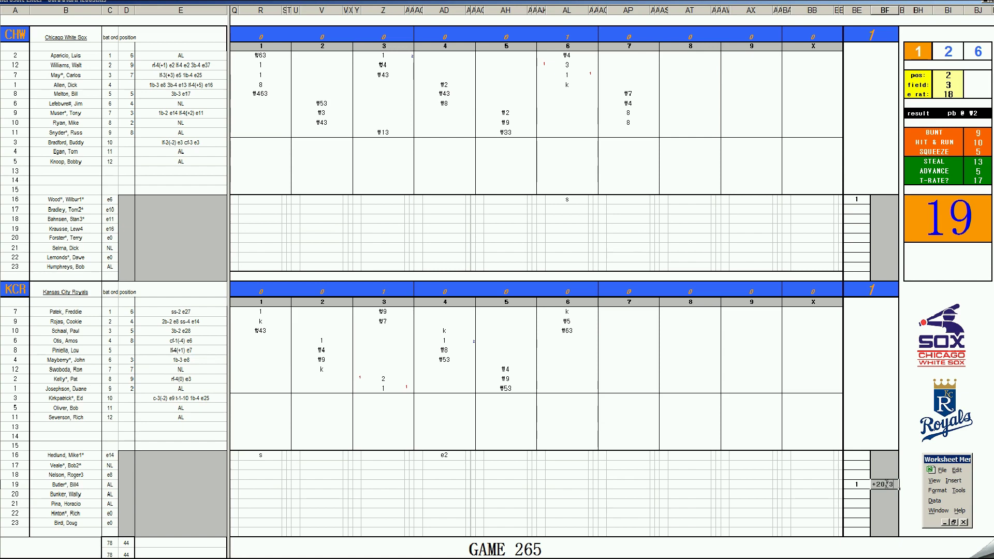
key("F9")
Step: Record the reliever entering in inning 7 and his bb walk in the inning-7 cell
key("Down")
key("Left")
type("7")
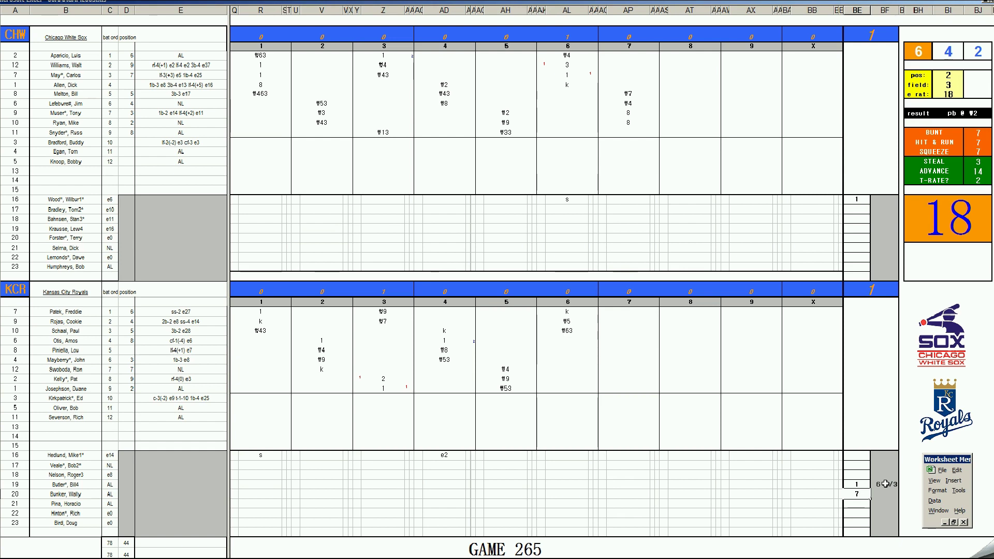
key("Left")
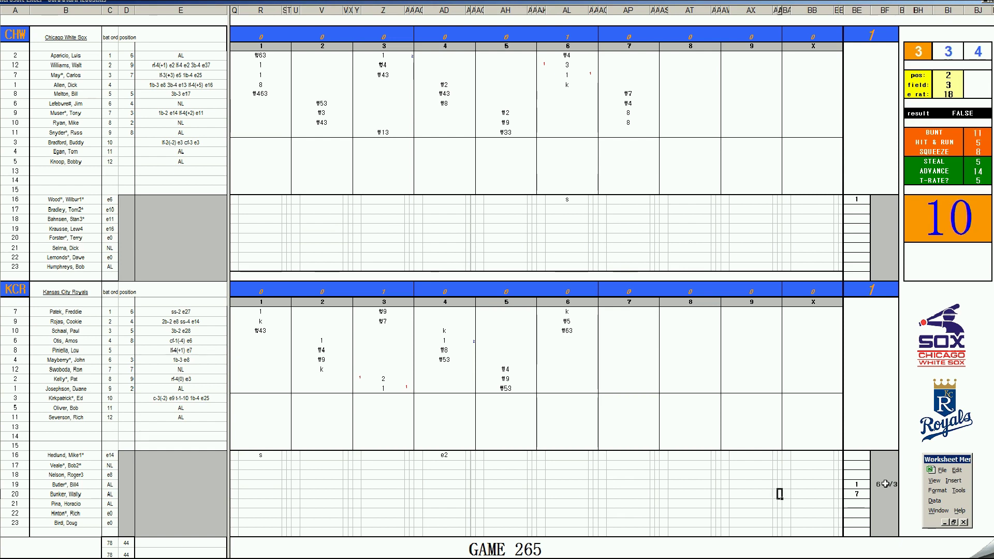
key("Left")
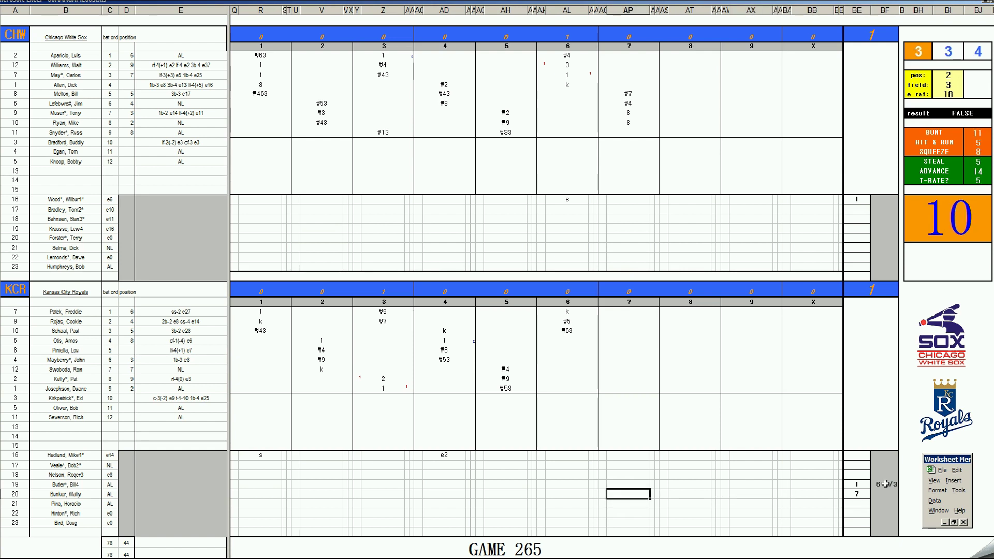
type("bb")
left_click(627, 143)
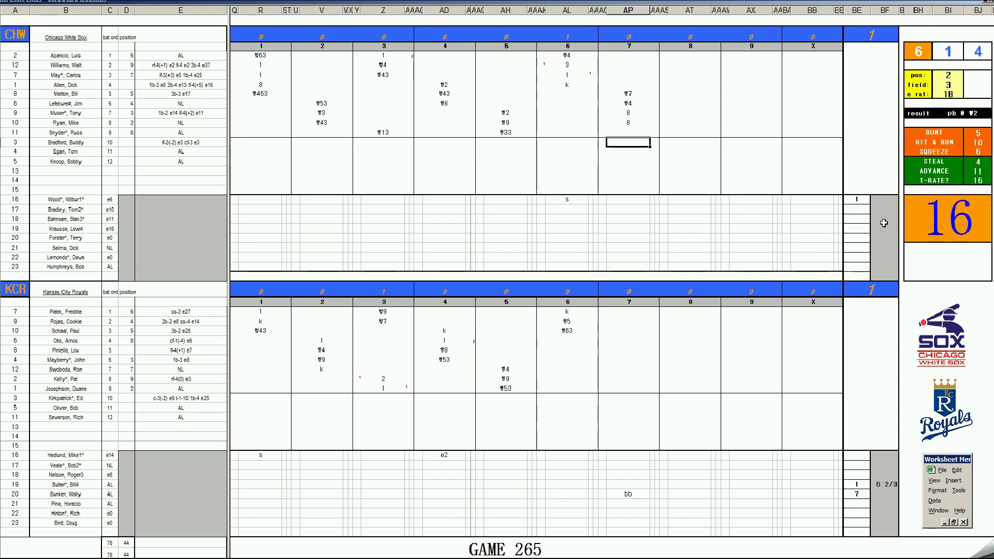
Step: Record a 4 in the seventh with red 3 and 1 runner marks, bringing the White Sox to 4 runs
type("4")
key("Tab")
type("3")
key("Left")
key("Left")
key("Up")
key("Up")
key("Up")
type("1")
key("Down")
type("1")
key("Down")
key("Down")
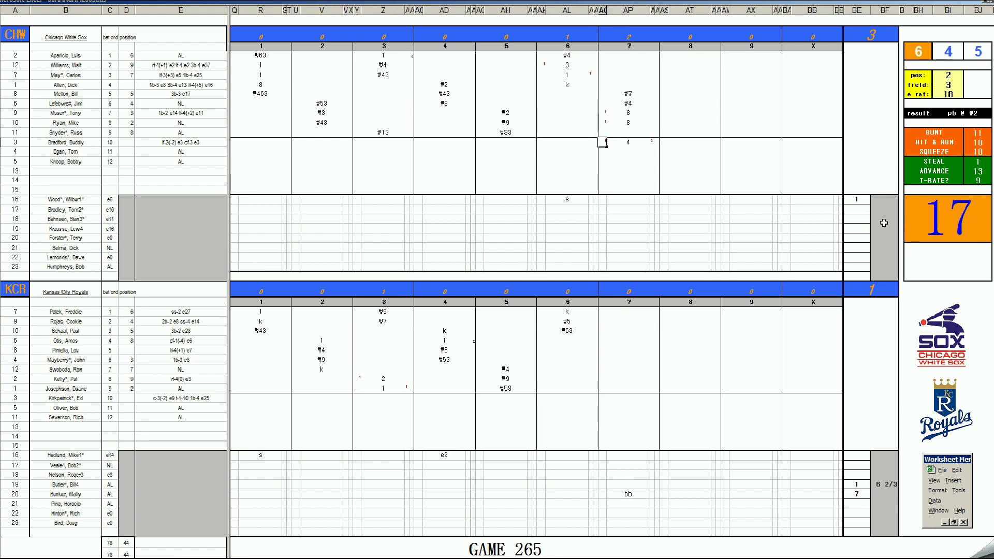
type("1")
key("Return")
type("1")
Step: Start a #63 entry in the leadoff batter's inning-7 cell, then switch to Spotify
left_click(628, 55)
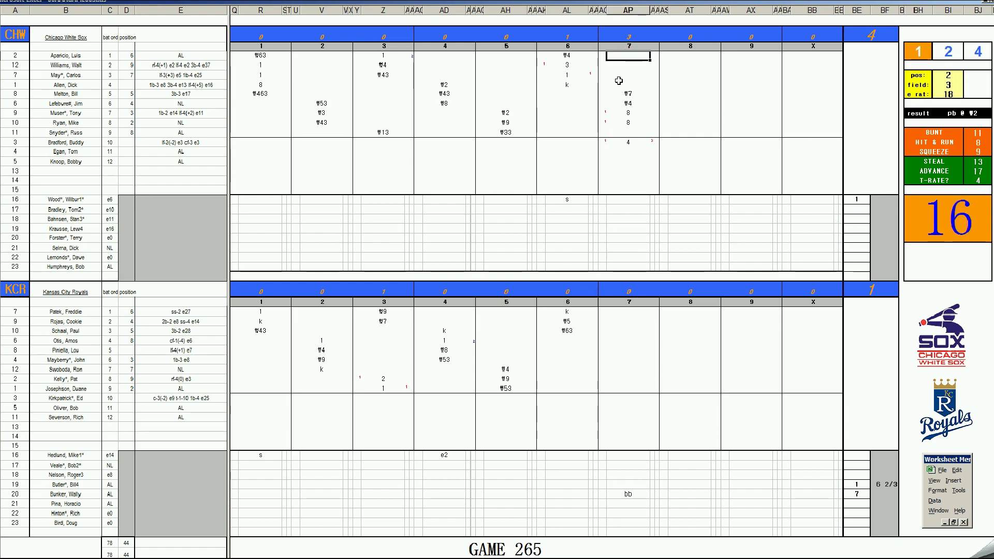
type("#63")
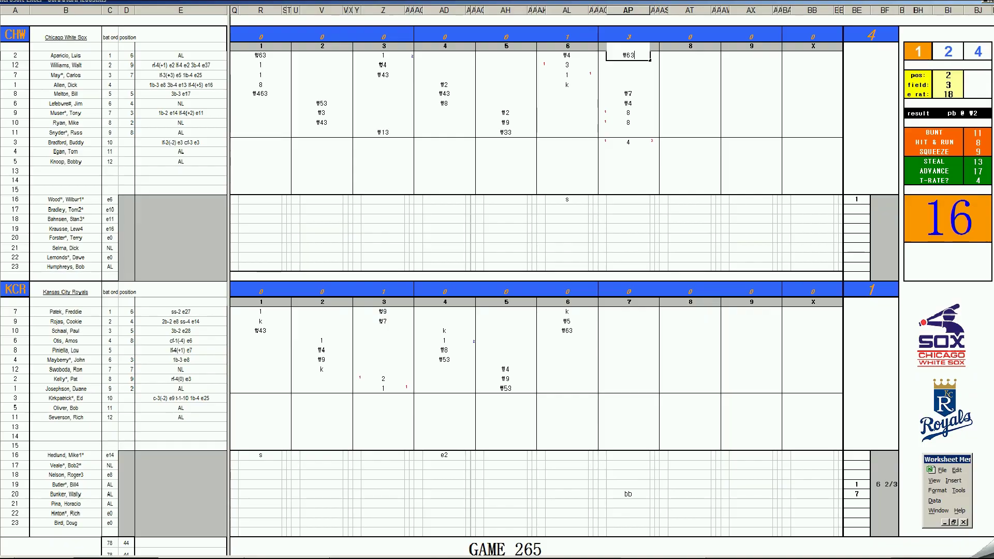
key("alt+Tab")
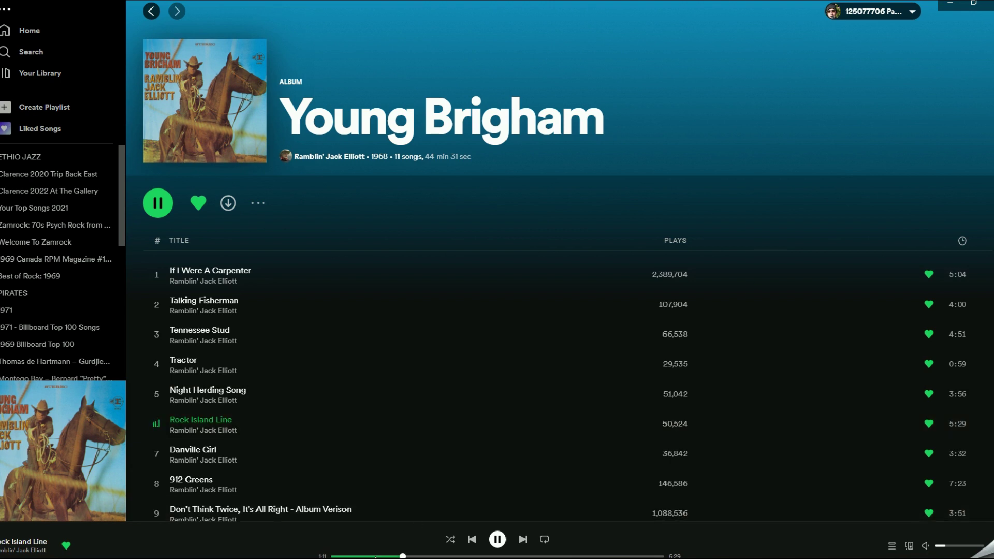
Step: Rewind Rock Island Line to about 1:00 and nudge the volume up slightly
left_click_drag(403, 555, 332, 557)
left_click_drag(945, 546, 951, 546)
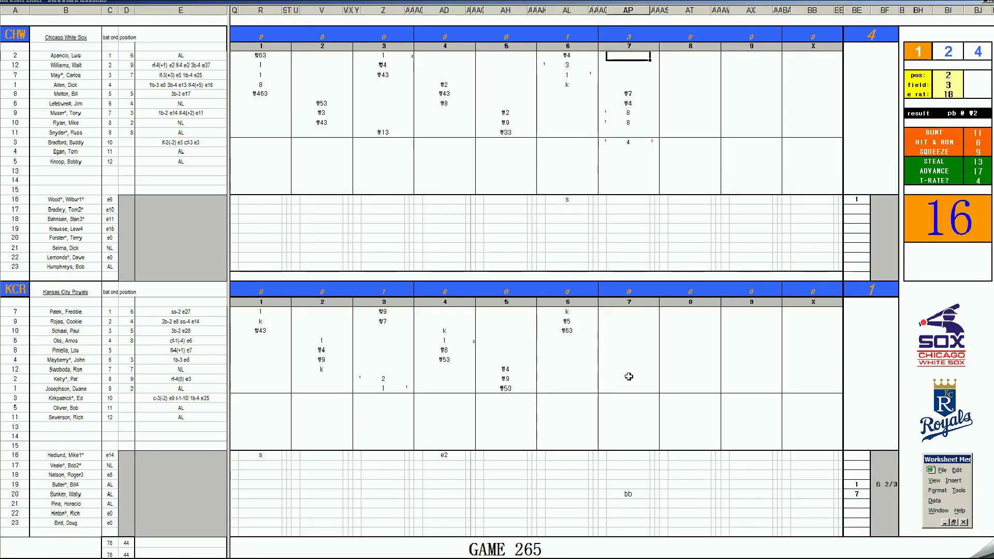
Step: Commit the White Sox #63 out and give the Royals' seventh a 4 with a red 1 run mark
type("#63")
left_click(617, 341)
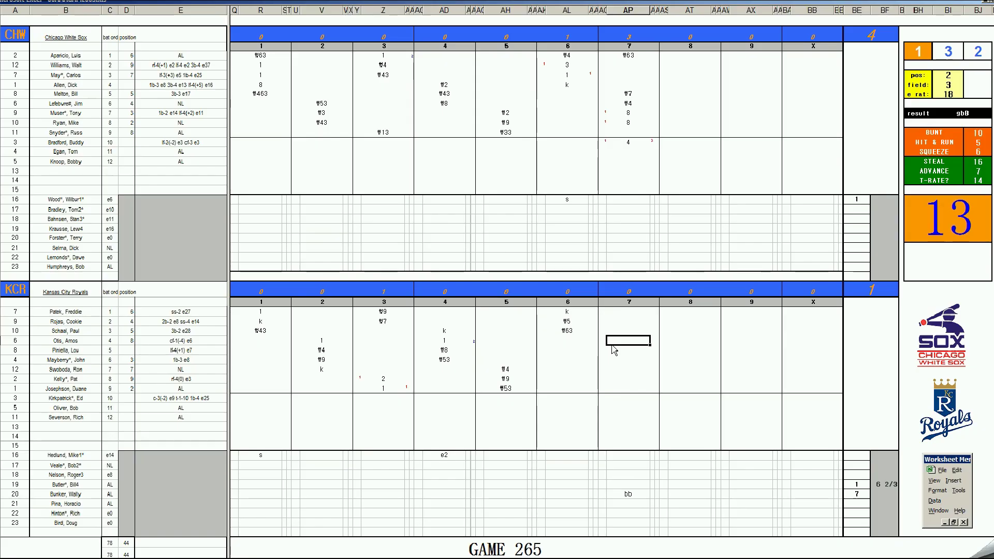
type("4")
key("Tab")
type("1")
key("Return")
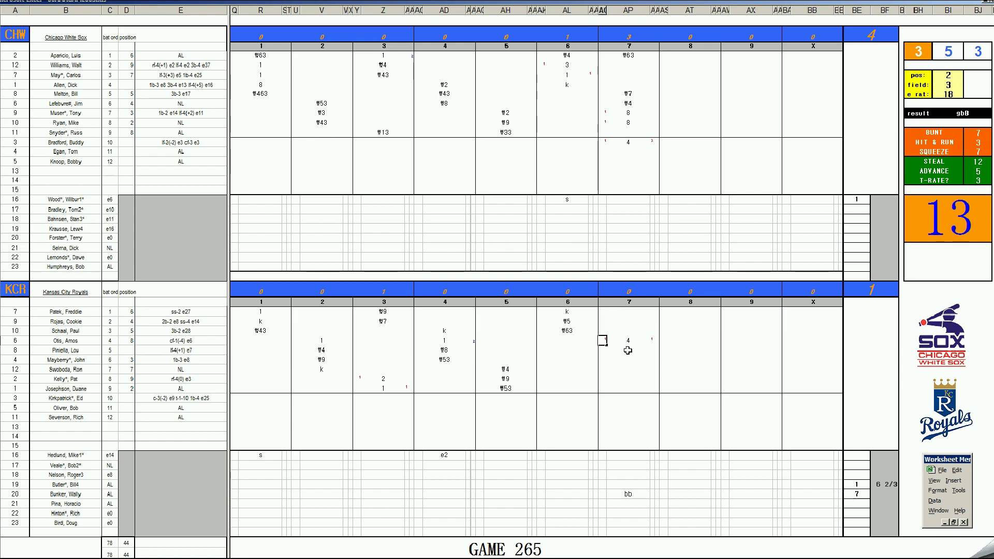
Step: Enter #4, k and k for the next Royals batters in the seventh
left_click(628, 349)
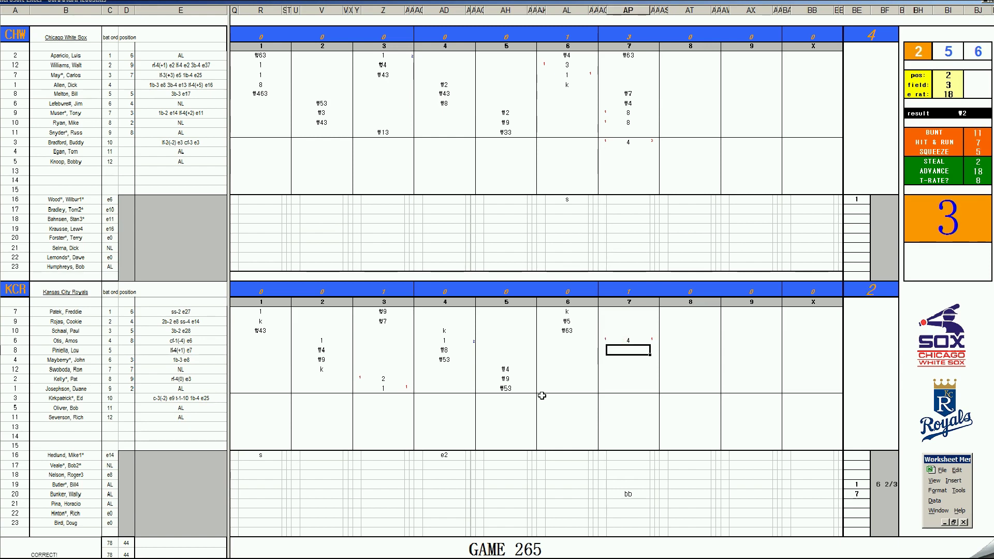
type("#4")
key("Return")
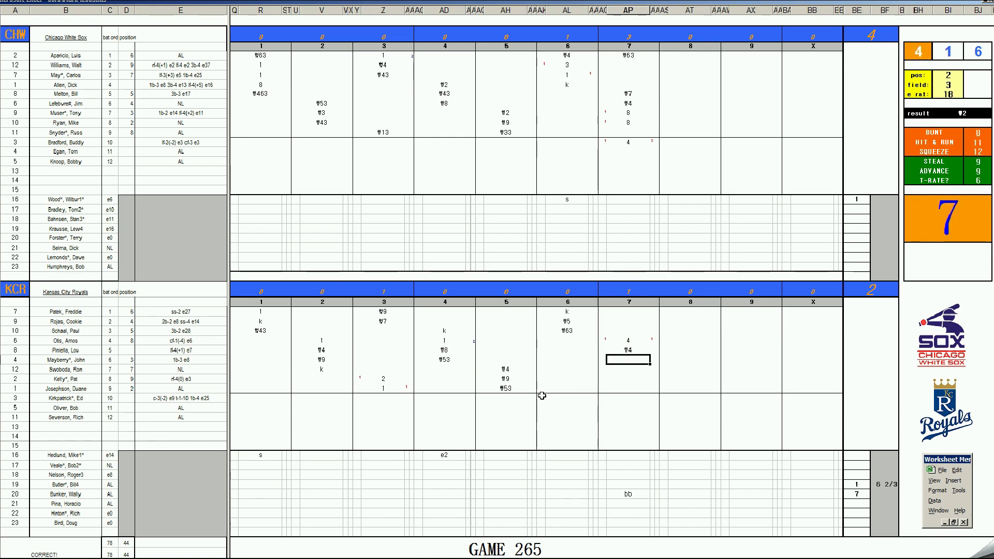
type("k")
key("Return")
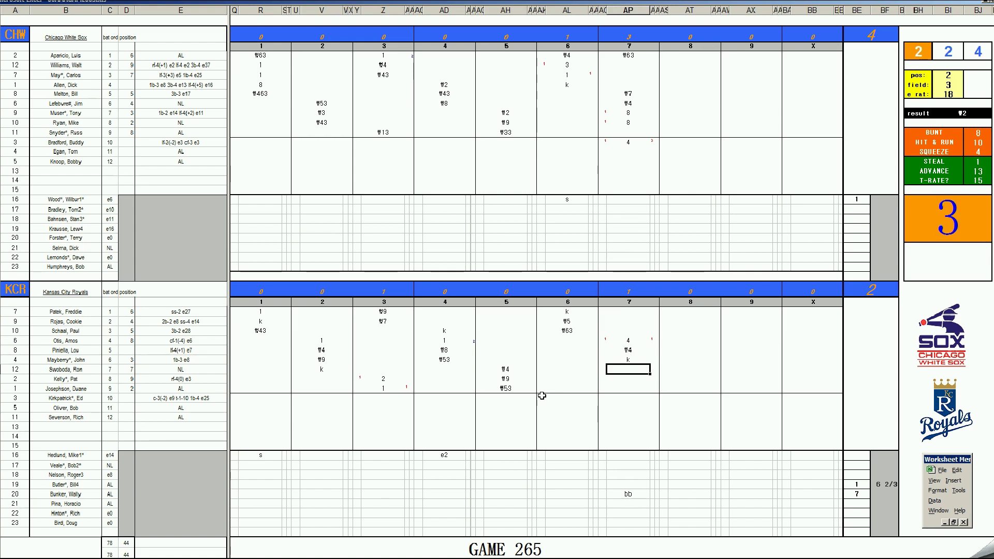
type("k")
Step: Enter a 1 for the White Sox eighth-inning leadoff batter with its advance mark
left_click(682, 65)
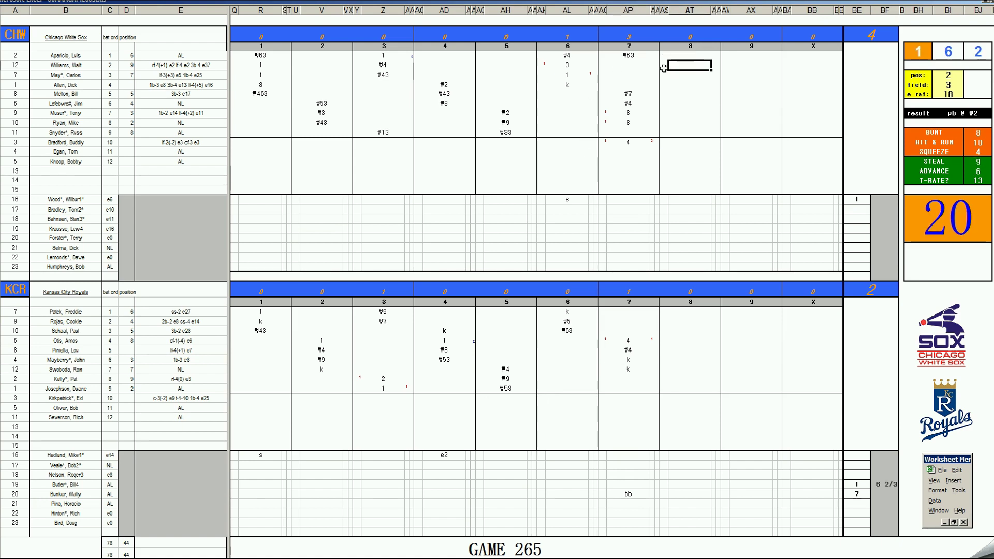
type("1")
key("Return")
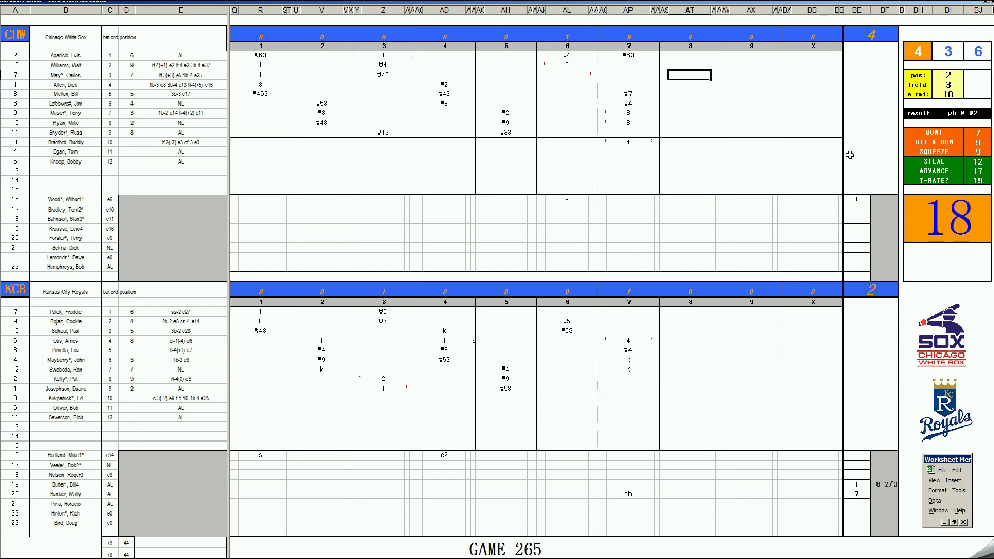
key("Up")
key("Right")
type("1")
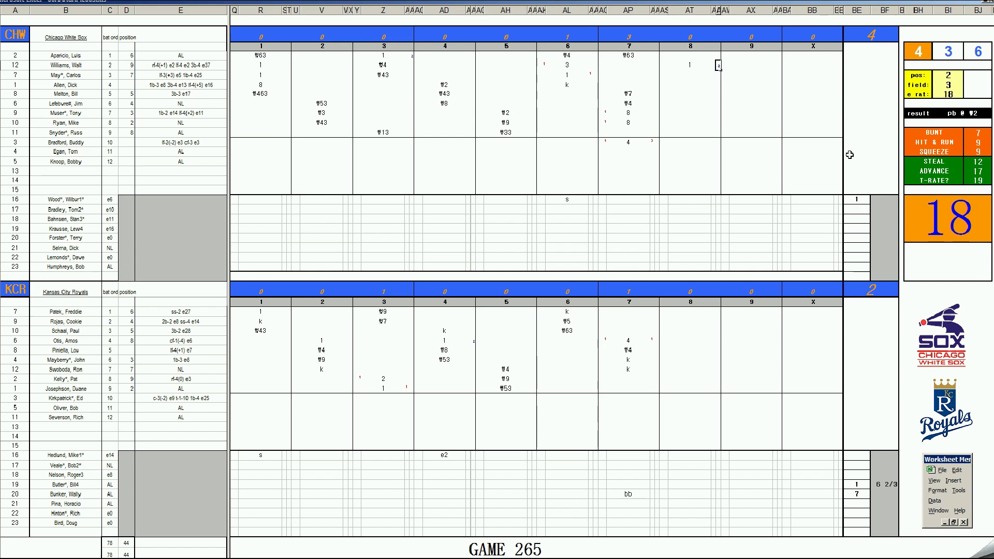
key("Return")
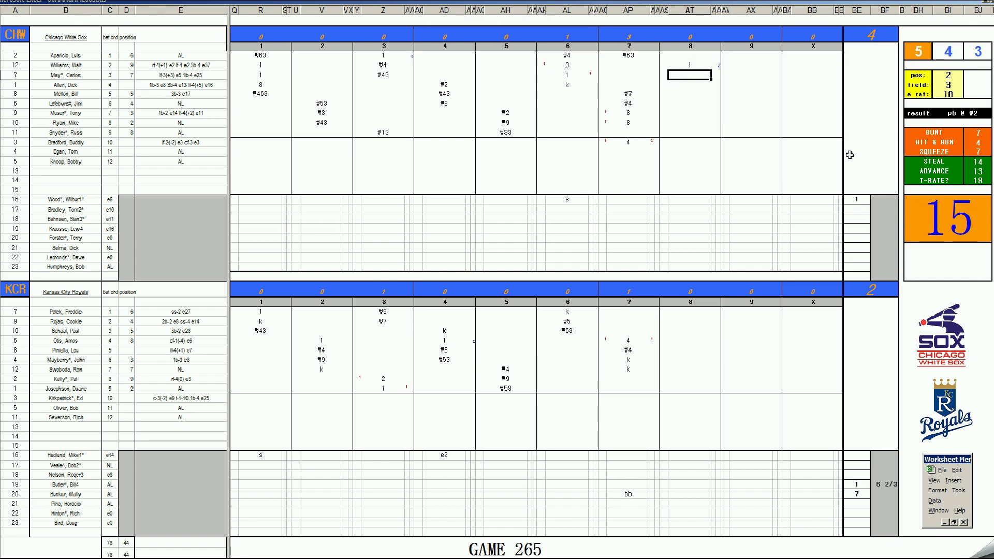
Step: Add k, #4 and 1 below, record the run for 5, and type #7 next
type("k")
key("Return")
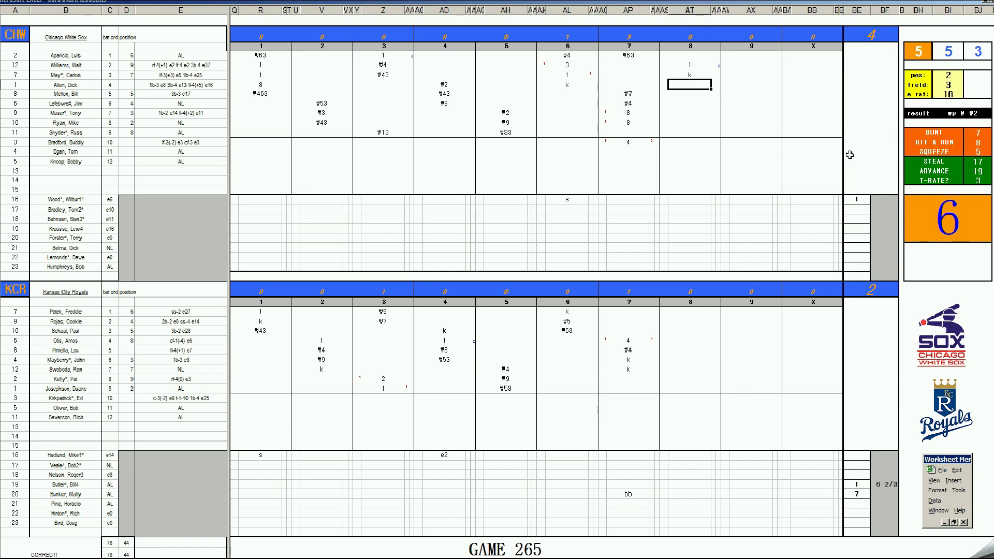
type("#4")
key("Return")
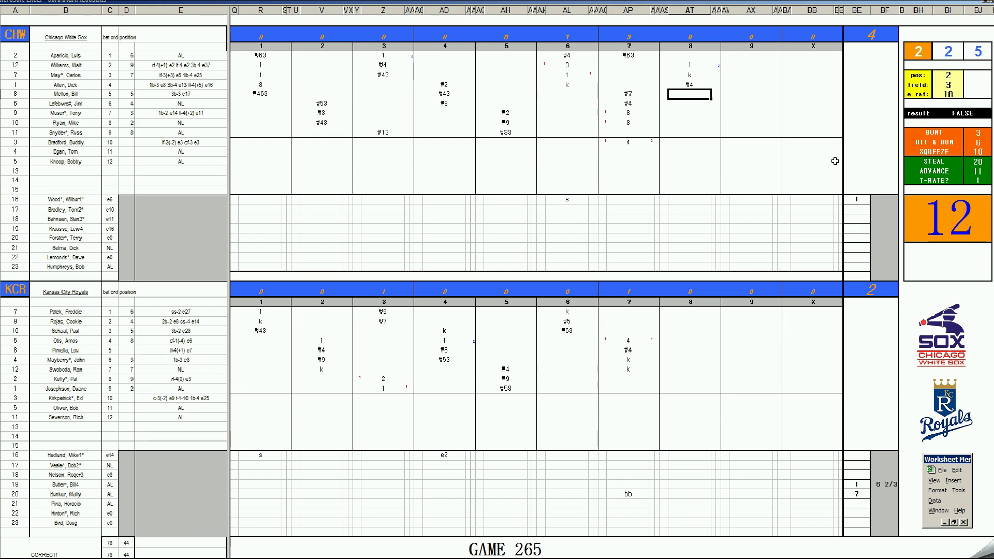
type("1")
key("Up")
key("Up")
key("Up")
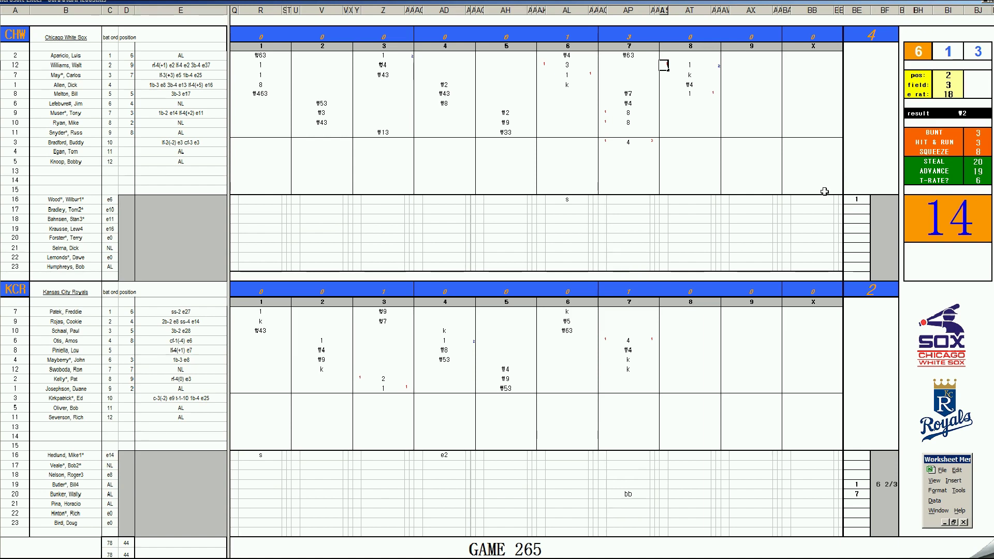
key("Return")
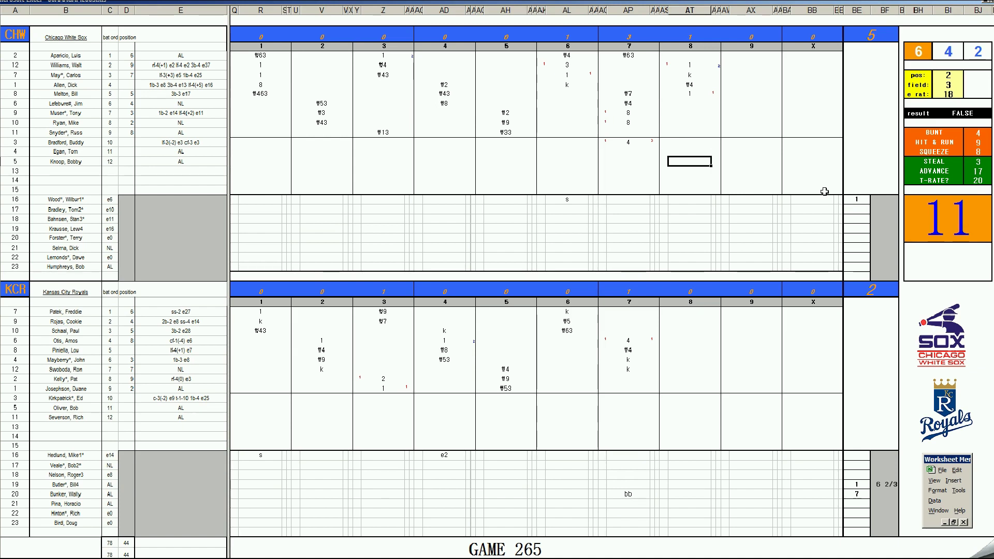
type("#7")
Step: Score the Royals' eighth as #7, #7, k and add +4/3 innings for the reliever in BF20
left_click(676, 382)
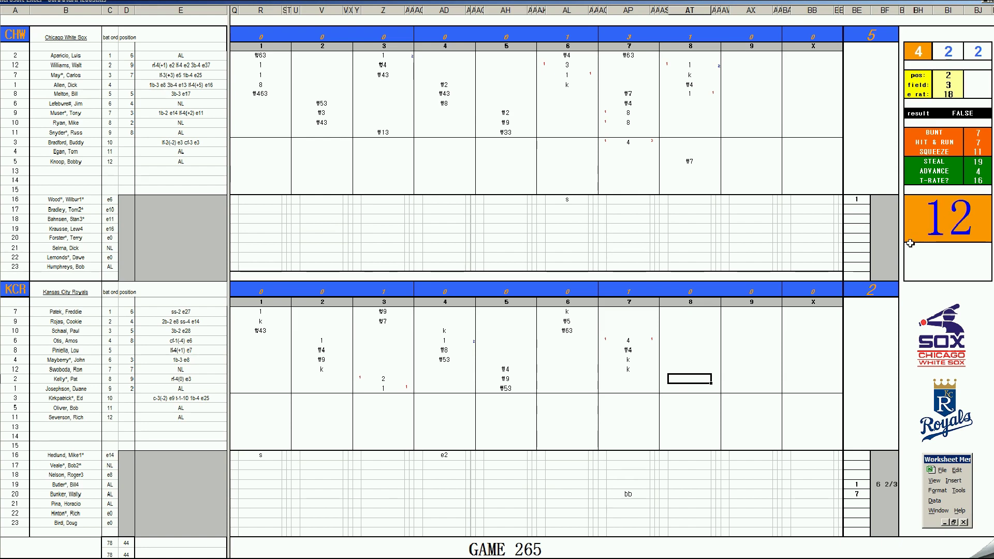
type("#7")
key("Return")
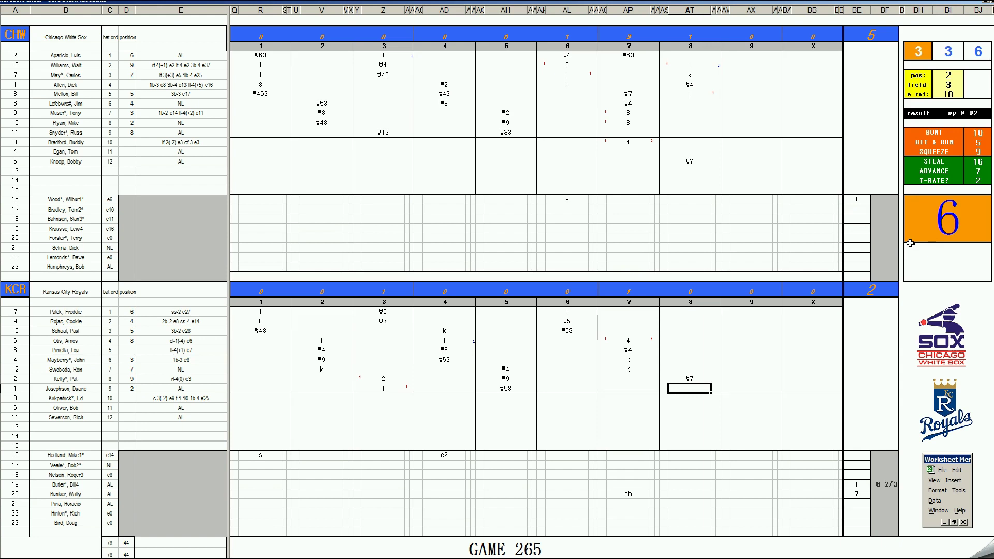
type("#7")
key("Return")
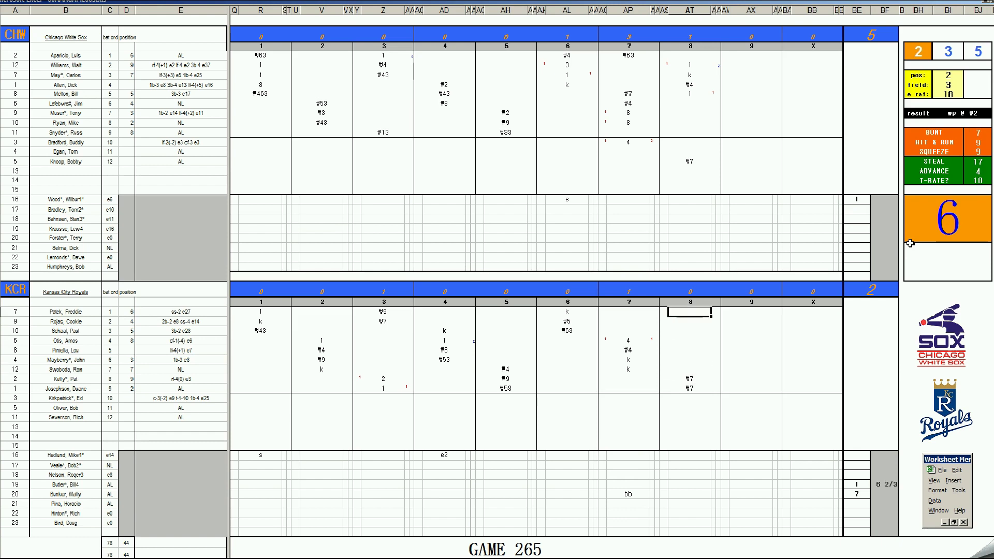
type("k")
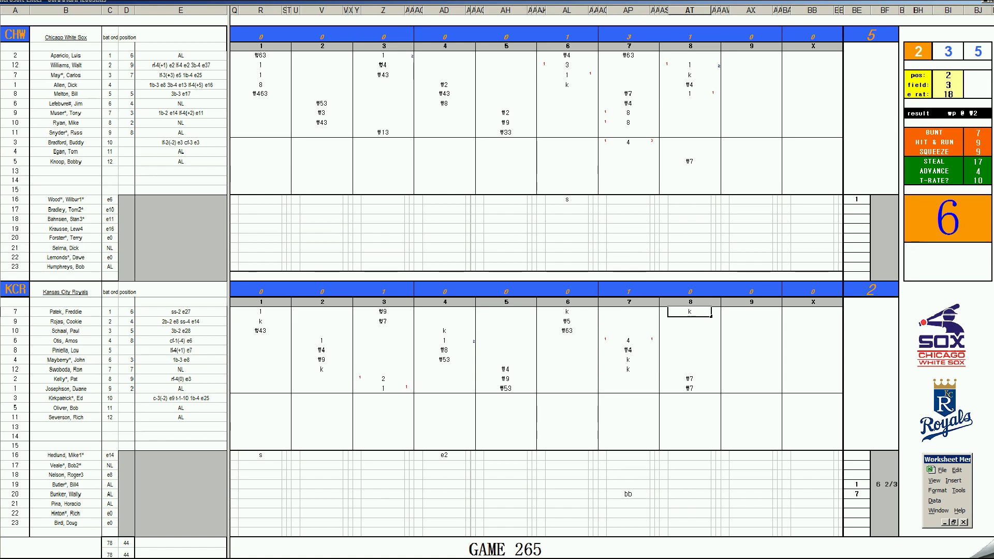
left_click(880, 493)
type("+4/3")
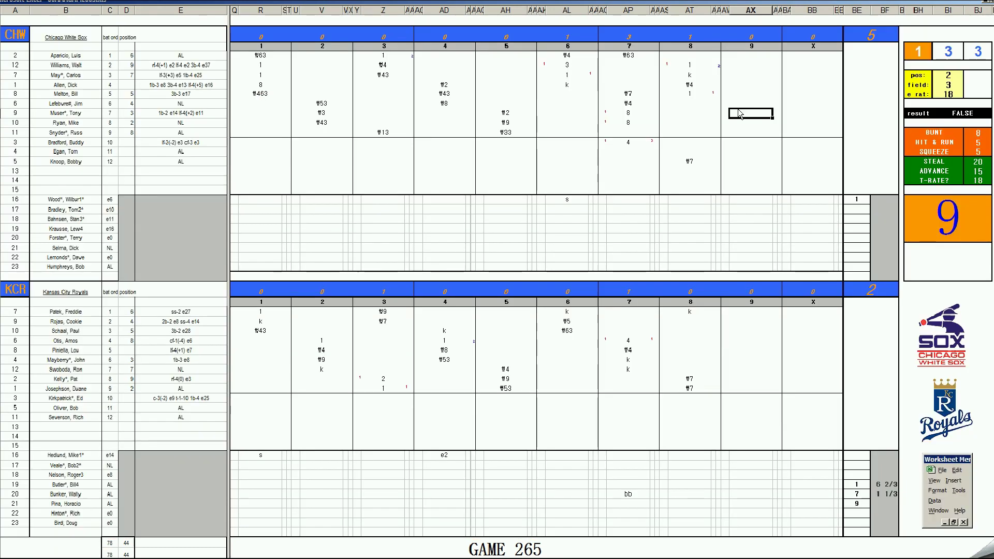
Step: Enter k and 1 in the White Sox ninth, pos 4, field 2, then #463 in the next cell
type("k")
key("Return")
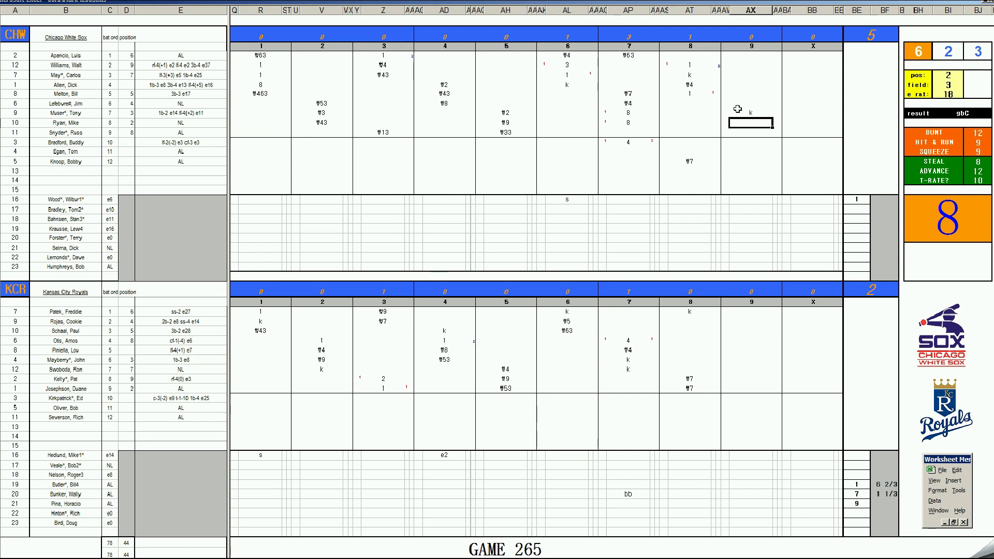
type("1")
key("Return")
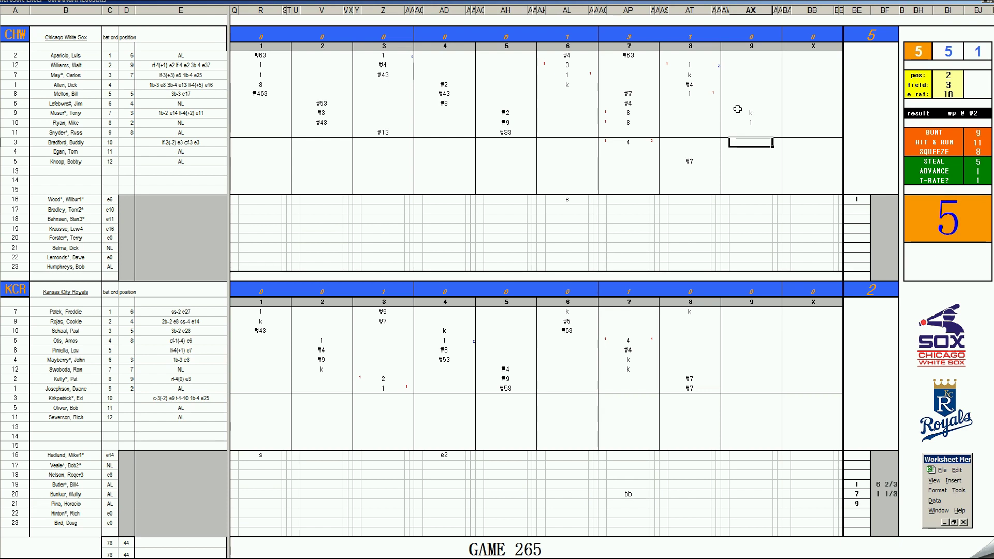
key("ctrl+r")
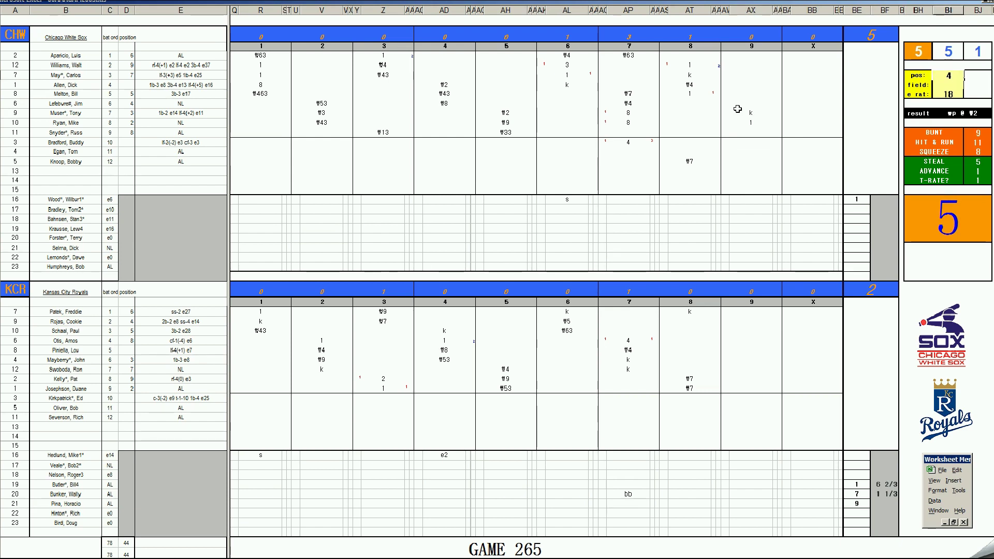
key("Return")
type("2")
key("Return")
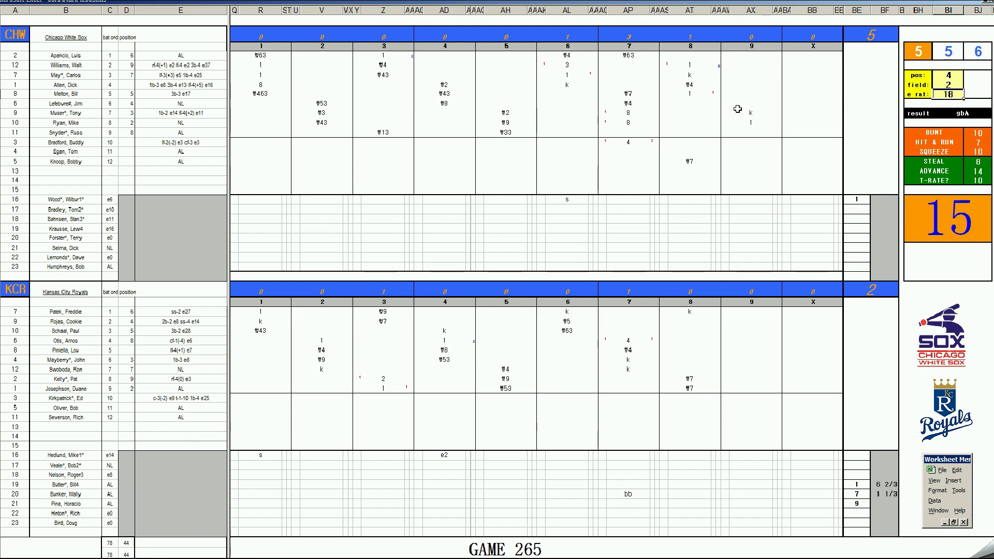
left_click(749, 144)
type("7463")
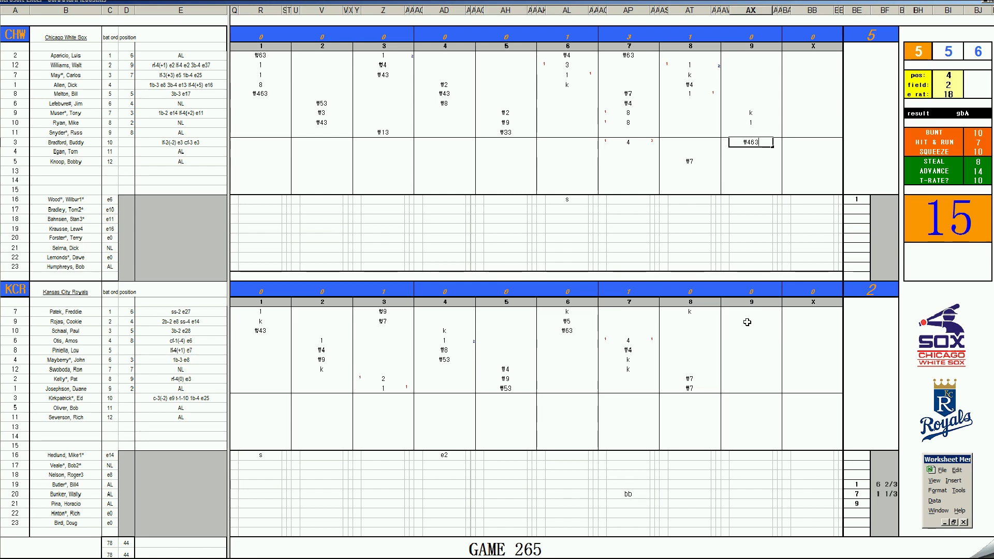
Step: Score the Royals' ninth as #4, #63 and #7 outs, ending the game
left_click(744, 324)
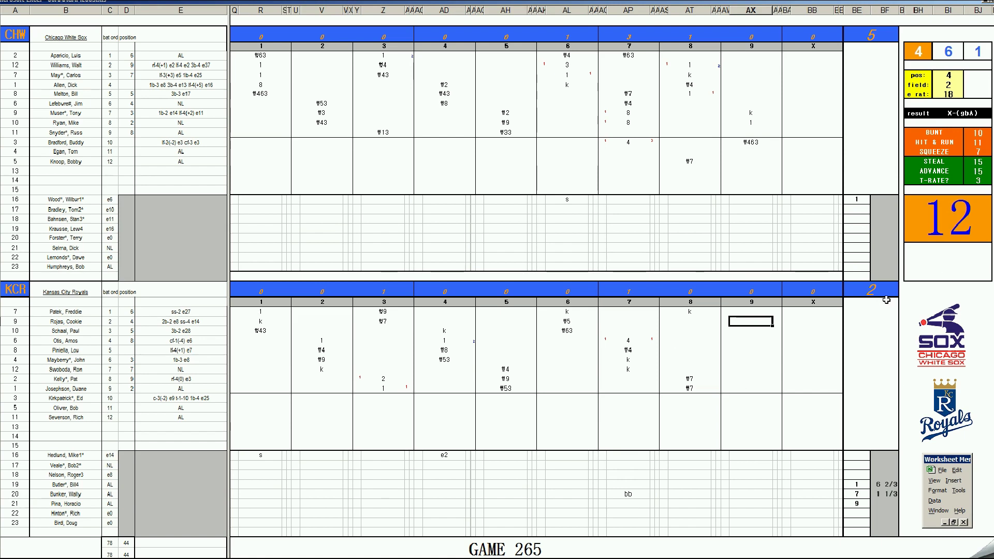
type("#4")
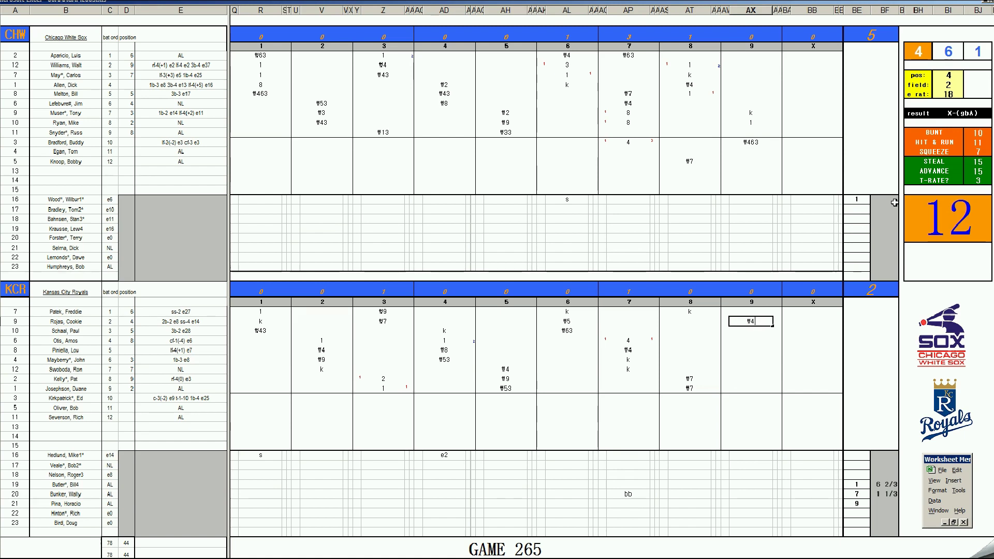
key("Return")
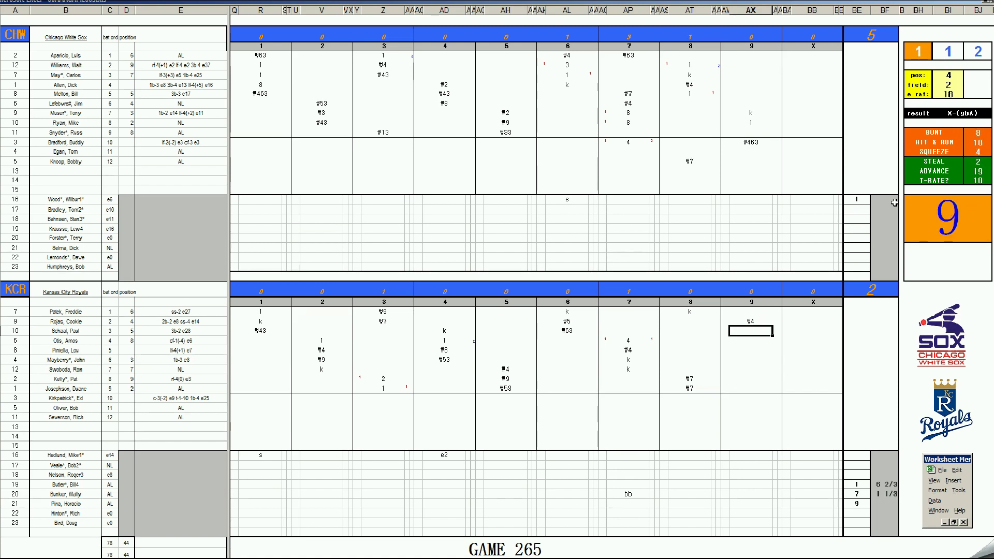
type("#63")
key("Return")
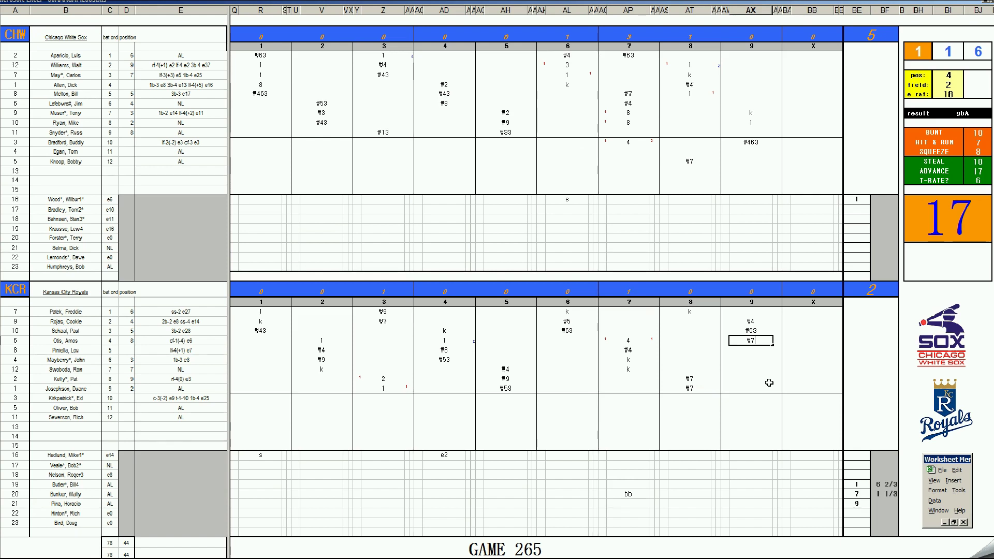
left_click(752, 378)
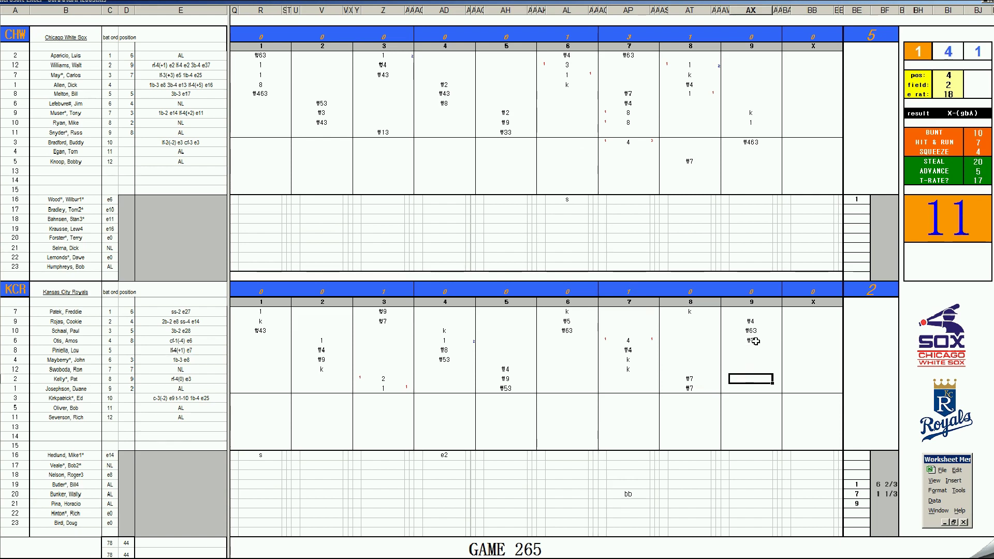
Step: Enter 9 innings in BF16 and 1 in BF21, then run the Ctrl+N reset macro
left_click(884, 200)
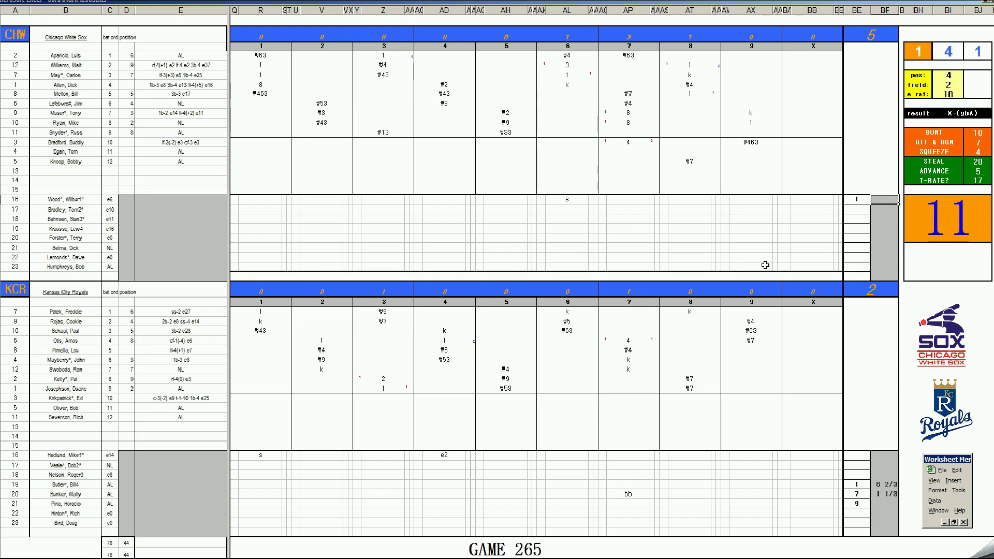
type("9")
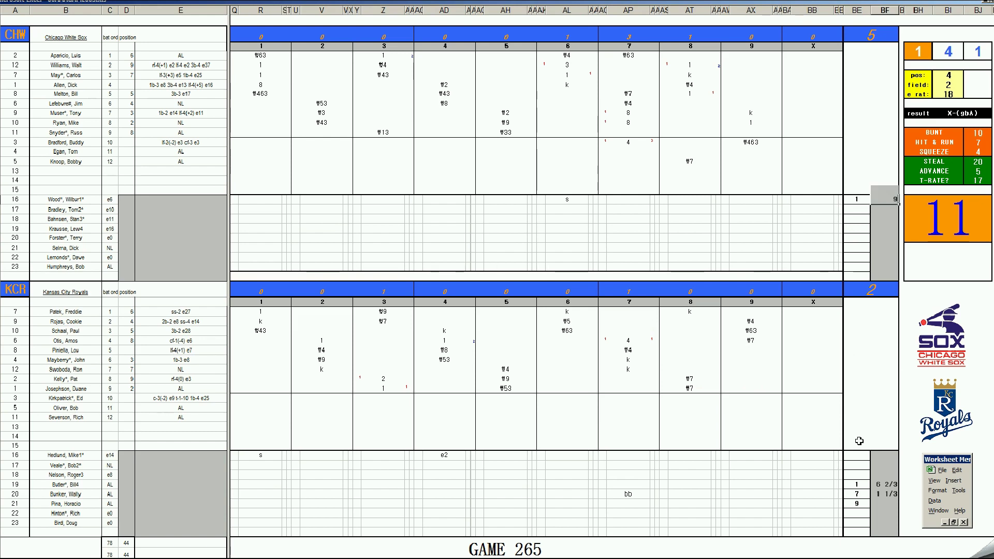
left_click(885, 503)
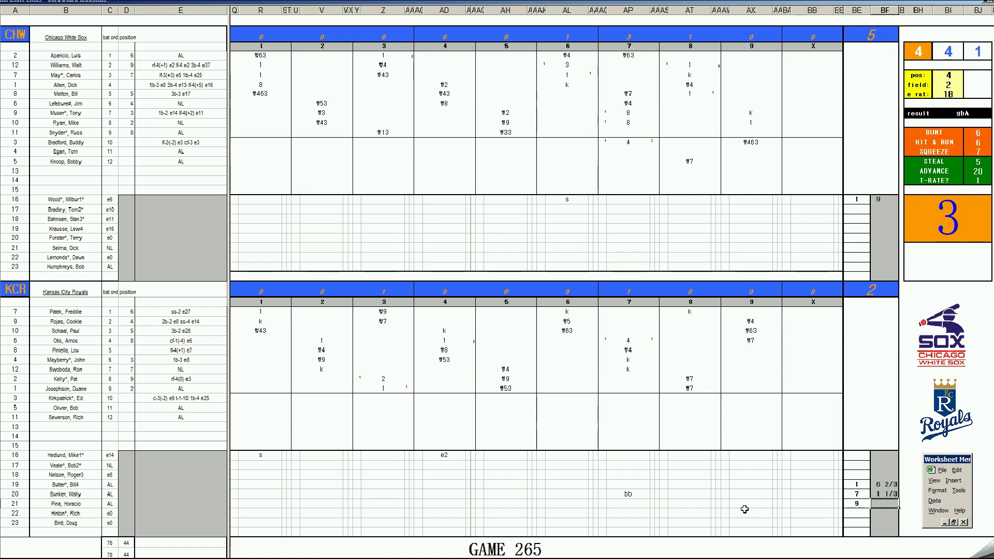
type("1")
key("Return")
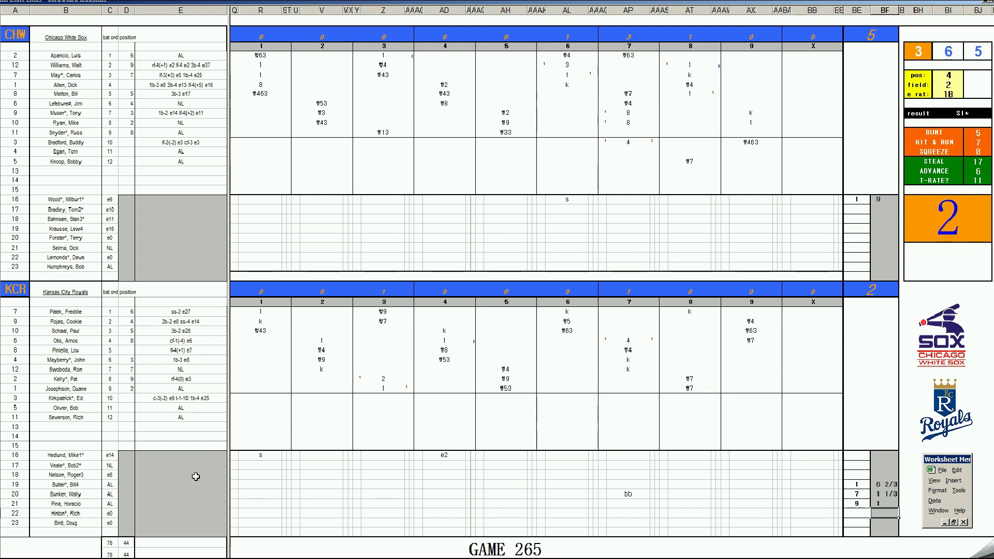
left_click(194, 476)
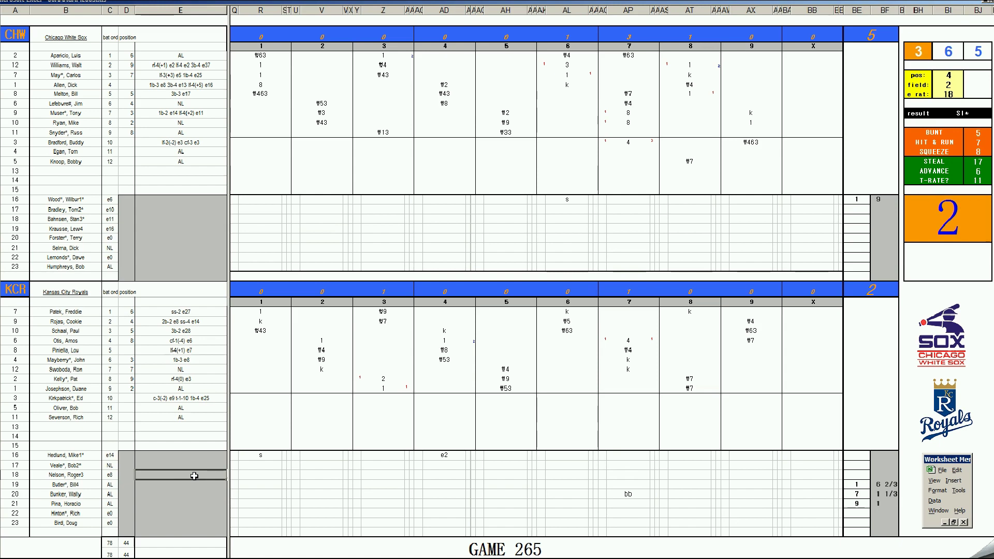
key("ctrl+n")
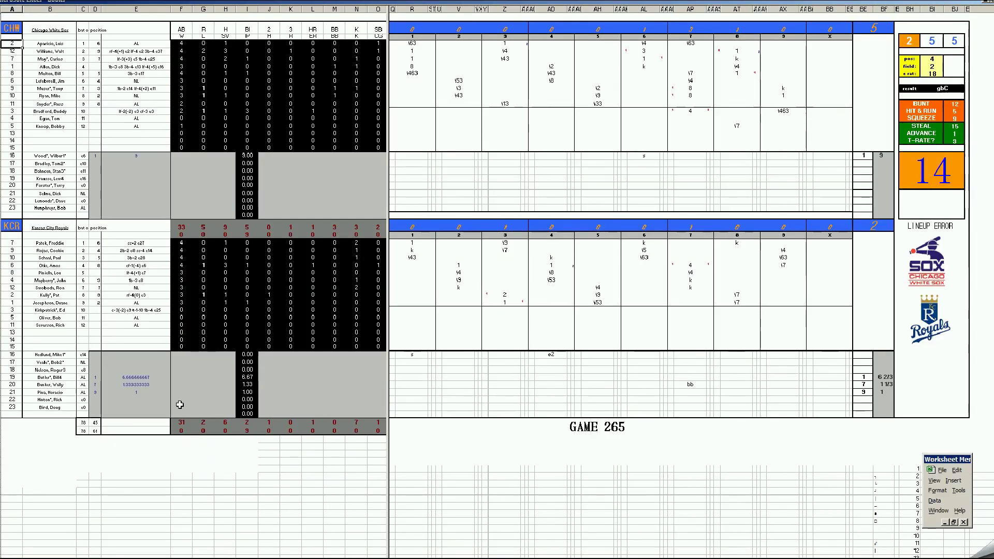
Step: Fill the Royals relievers' lines: 1 in J21 and N21, and 3, 2, 2, 1 across row 20
left_click(182, 385)
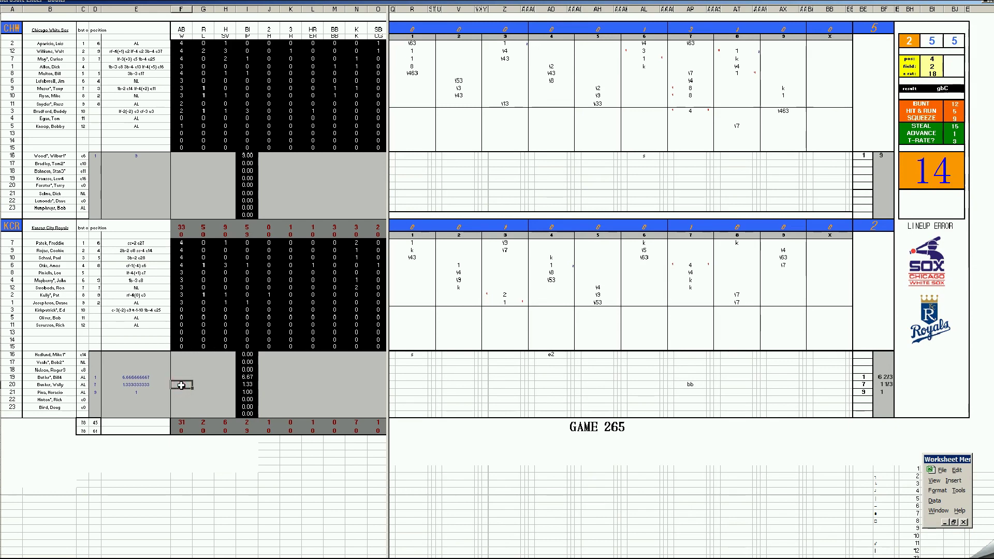
key("Down")
key("Right")
key("Right")
key("Right")
key("Right")
type("1")
key("Right")
key("Right")
key("Right")
key("Right")
type("1")
key("Left")
key("Left")
key("Left")
key("Left")
key("Up")
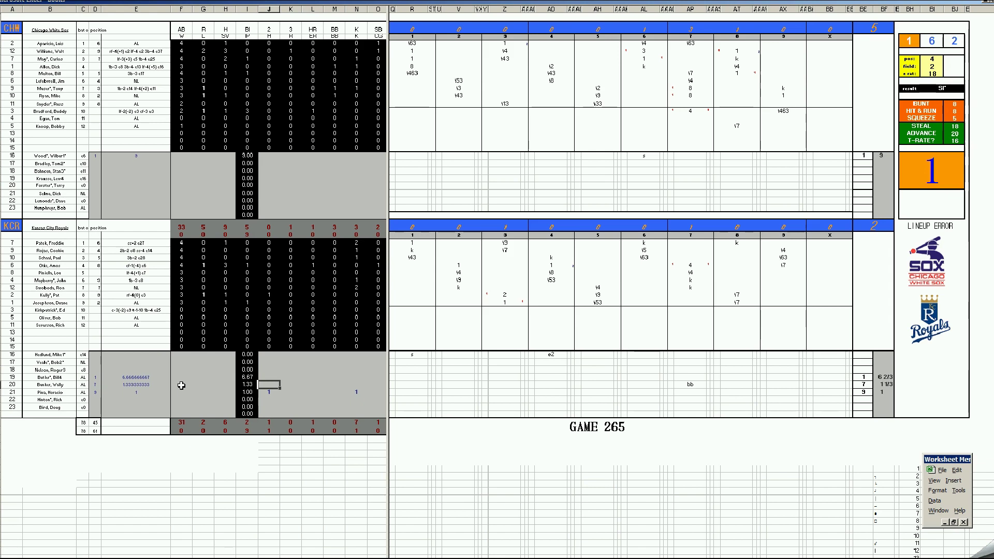
type("3")
key("Tab")
type("2")
key("Tab")
type("2")
key("Tab")
key("Tab")
key("Tab")
type("1")
key("Left")
key("Left")
key("Left")
key("Up")
key("Left")
key("Left")
key("Left")
key("Left")
Step: Enter the Royals pitcher's row 19 line: 1 in G19, then H 5, R 3, ER 3, BB 3, K 1
type("1")
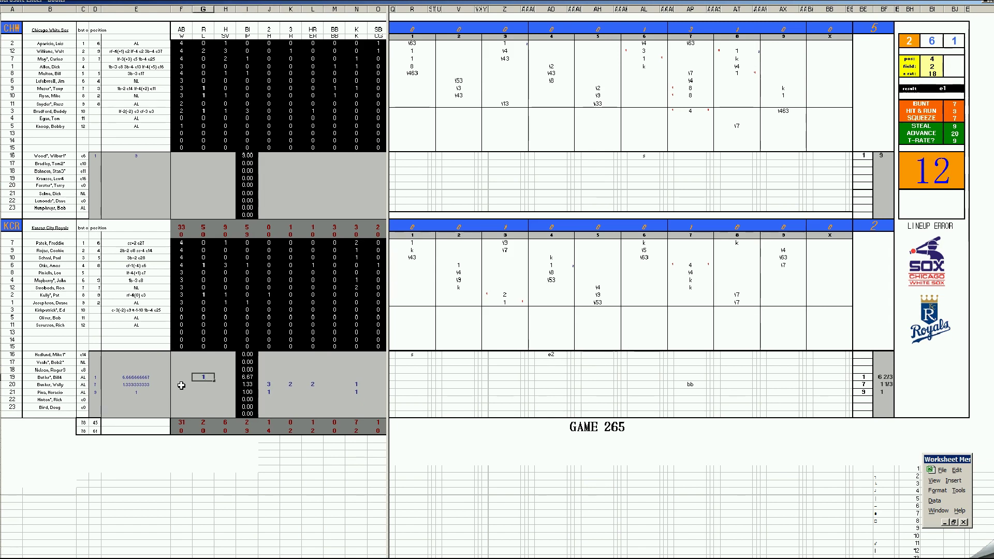
key("Tab")
key("Tab")
key("Tab")
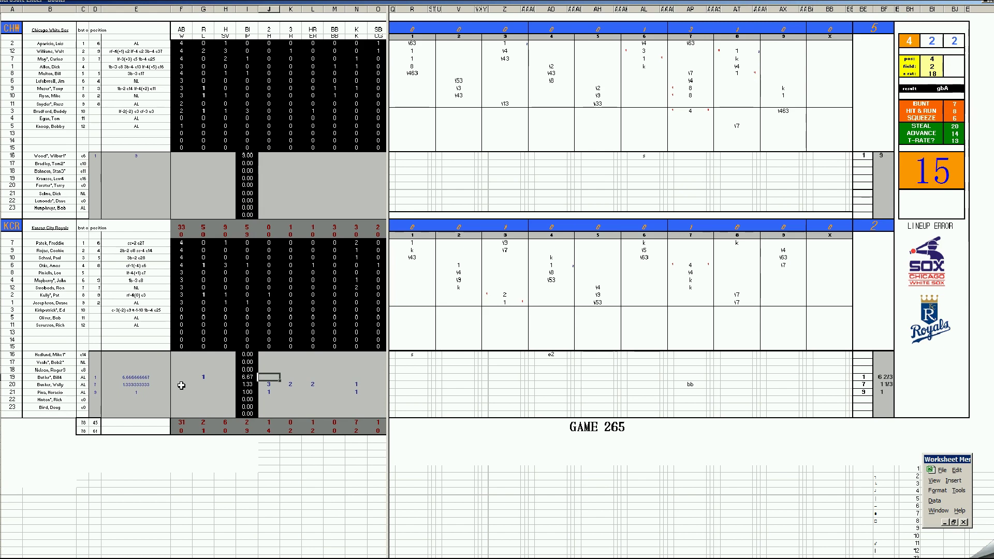
type("5")
key("Tab")
type("3")
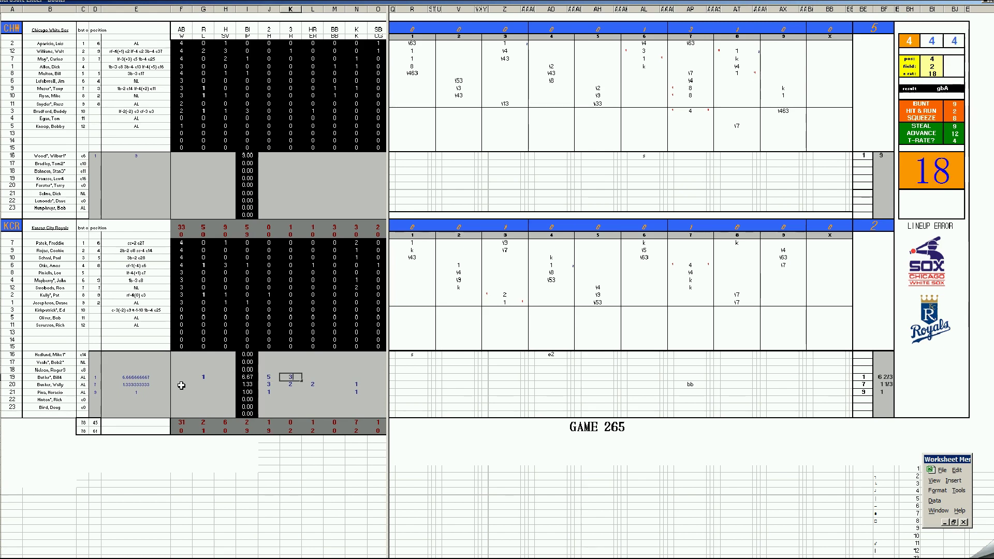
key("Tab")
type("3")
key("Tab")
type("3")
key("Tab")
type("1")
key("Return")
Step: Complete the White Sox pitcher's row 16 line: W 1, H 6, R 2, ER 2, K 7, CG 1
key("Up")
key("Up")
key("Up")
key("Up")
key("Up")
key("Up")
key("Up")
key("Up")
key("Up")
key("Up")
key("Up")
key("Up")
key("Up")
key("Up")
key("Up")
key("Up")
key("Up")
key("Up")
key("Up")
key("Up")
key("Up")
key("Up")
key("Up")
key("Up")
key("Up")
key("Up")
key("Up")
key("Up")
key("Left")
type("1")
key("Tab")
key("Tab")
key("Tab")
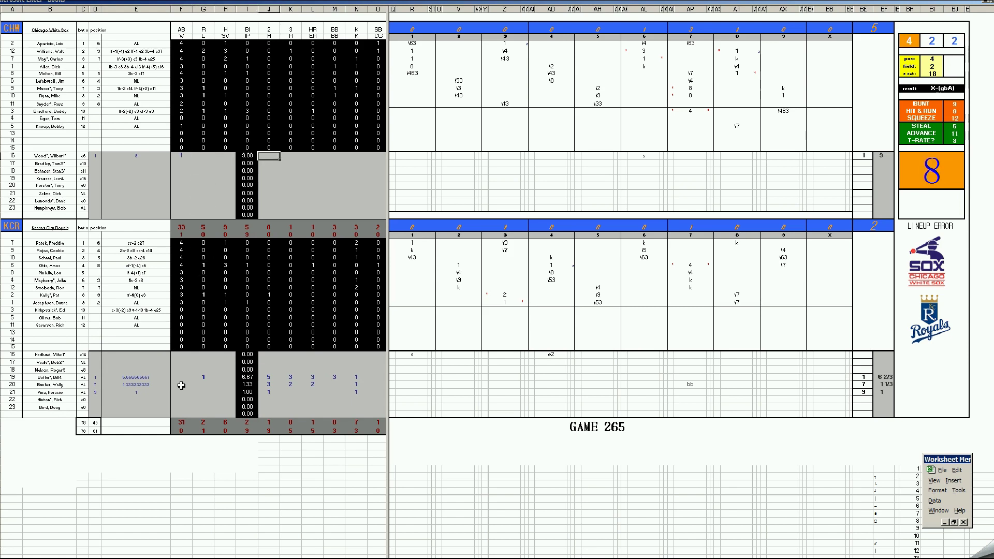
type("6")
key("Tab")
type("2")
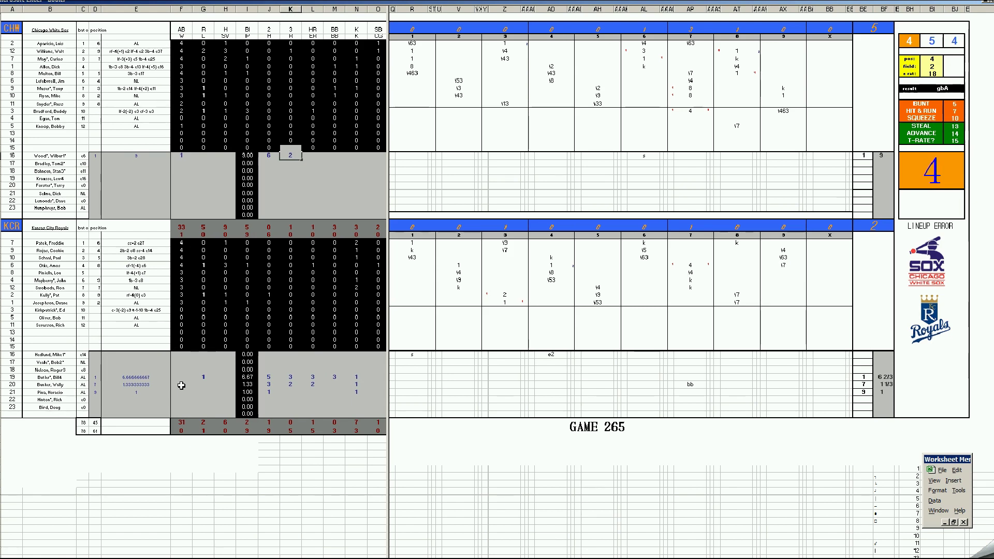
key("Tab")
type("2")
key("Tab")
key("Tab")
type("7")
key("Tab")
type("1")
key("Return")
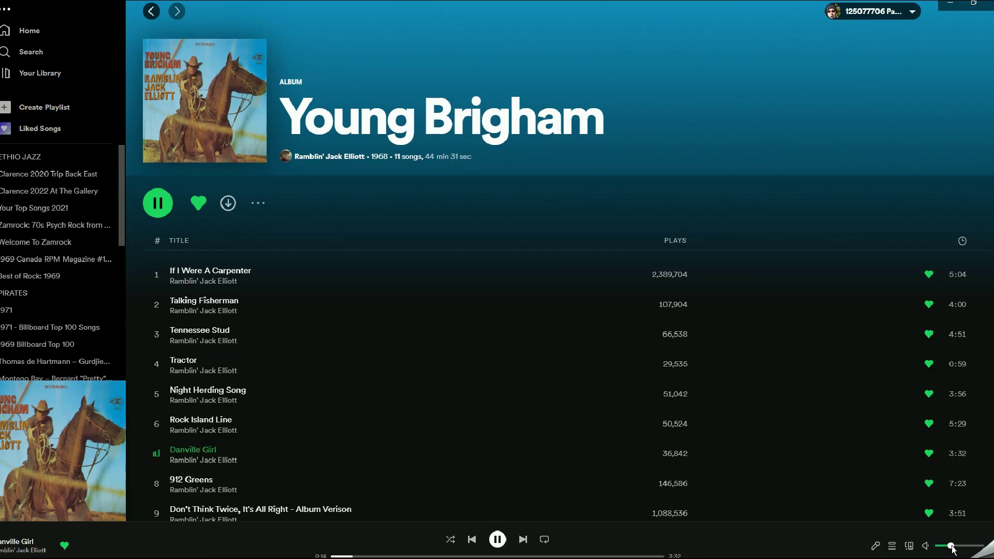
Step: Lower Spotify's volume slightly and Alt+Tab back to the Excel scoresheet
left_click(952, 547)
left_click_drag(953, 550, 945, 549)
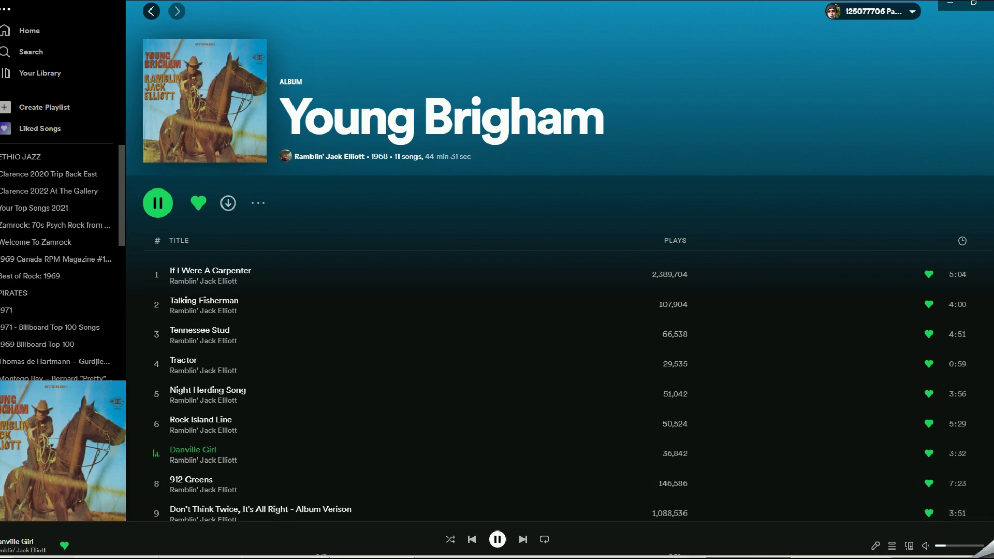
key("alt+Tab")
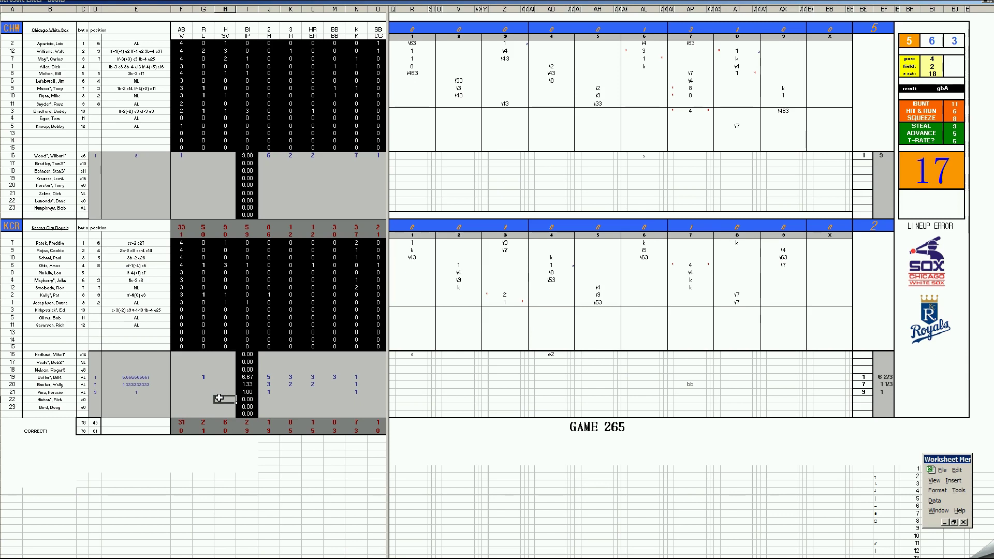
Step: Save the scoresheet as 46chwkcr.xls, editing the previous 45chwkcr.xls name
key("ctrl+s")
left_click(688, 211)
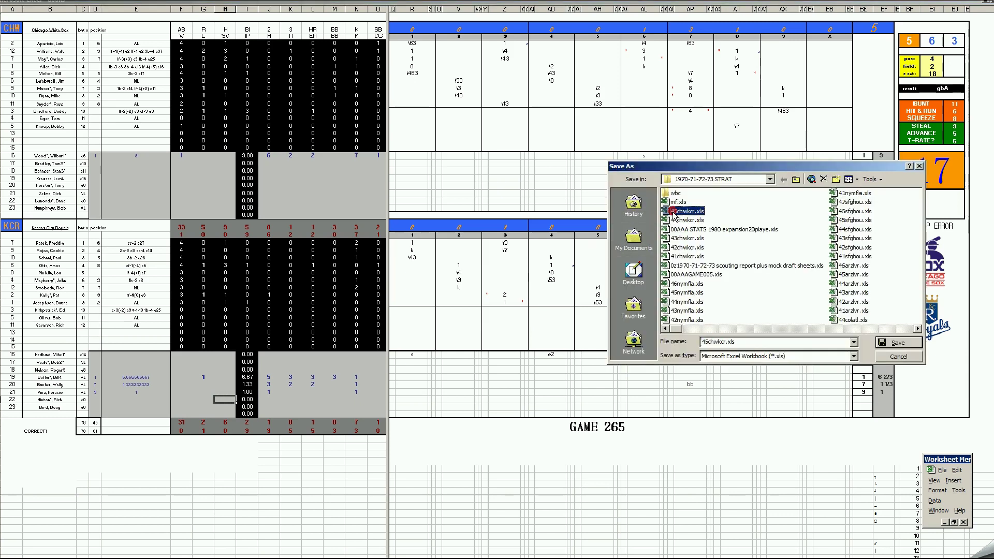
left_click(707, 342)
key("BackSpace")
type("6")
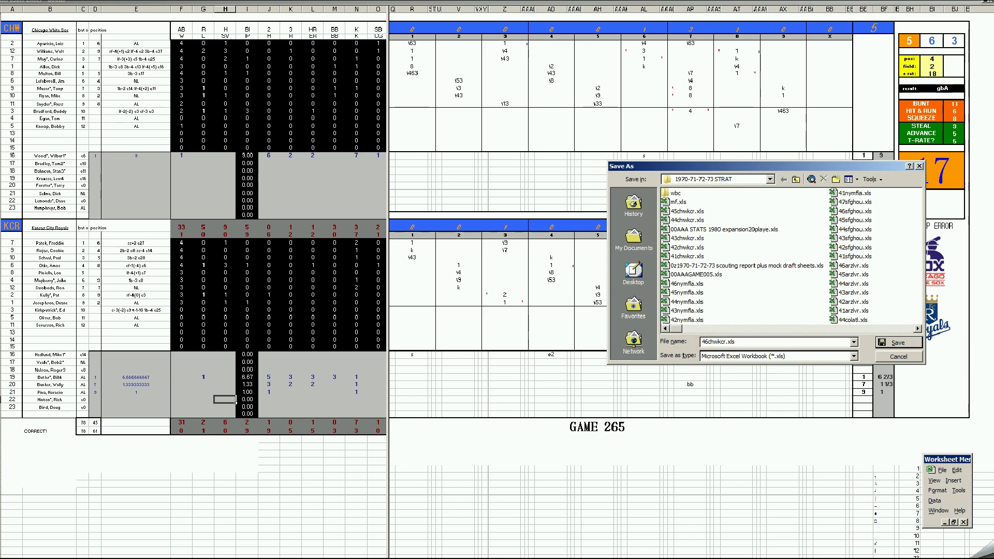
key("Return")
Step: Save another copy as mf.xls, replacing the existing file, and bring up the season stats workbook
key("F12")
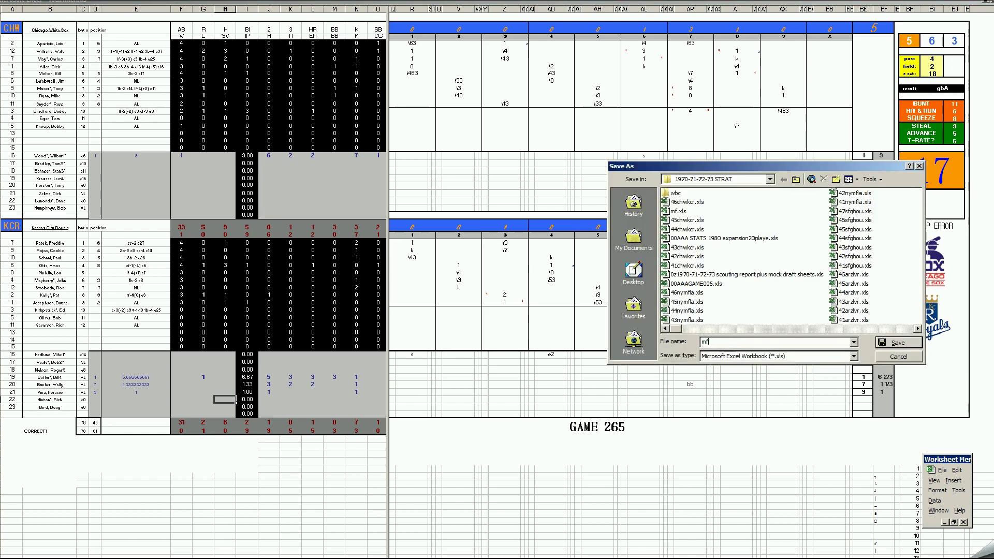
type("mf.xls")
key("Return")
key("y")
key("ctrl+w")
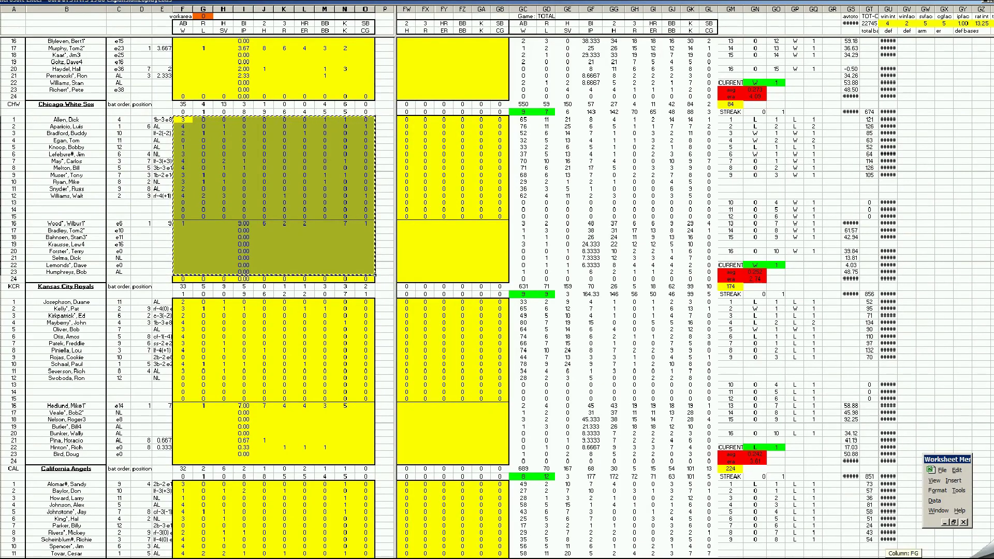
Step: Paste the White Sox game stats into the season sheet's Game 6 columns
left_click_drag(673, 544, 642, 491)
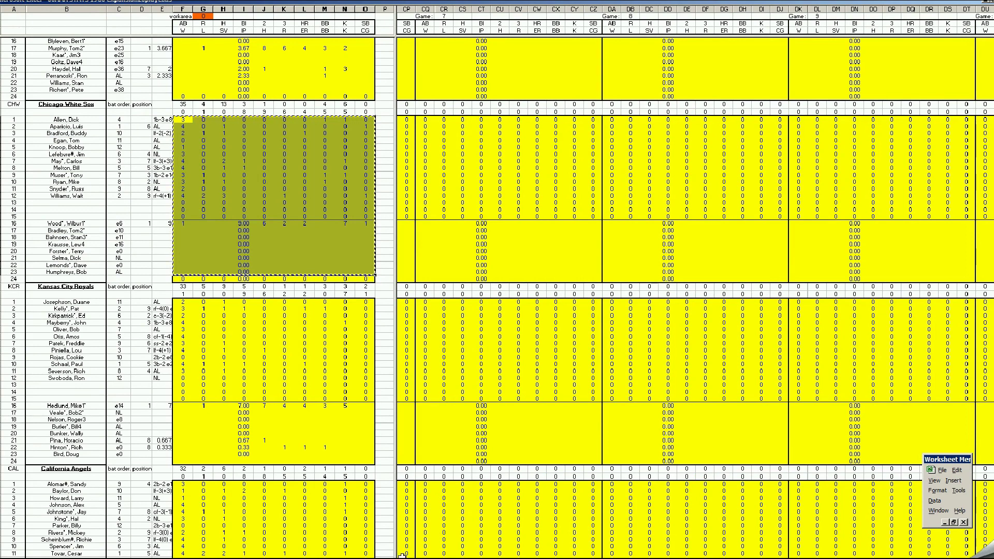
scroll(593, 264, "left", 6)
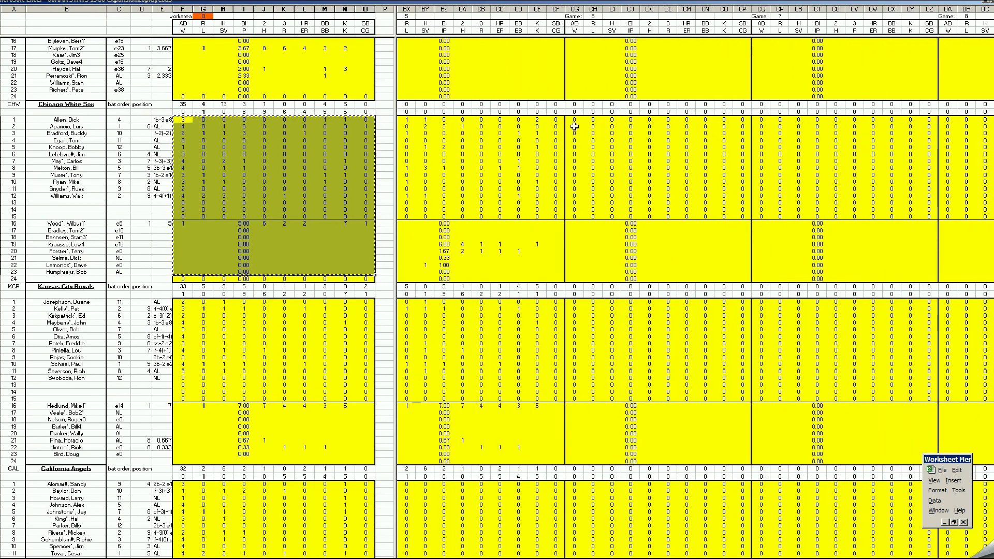
right_click(572, 120)
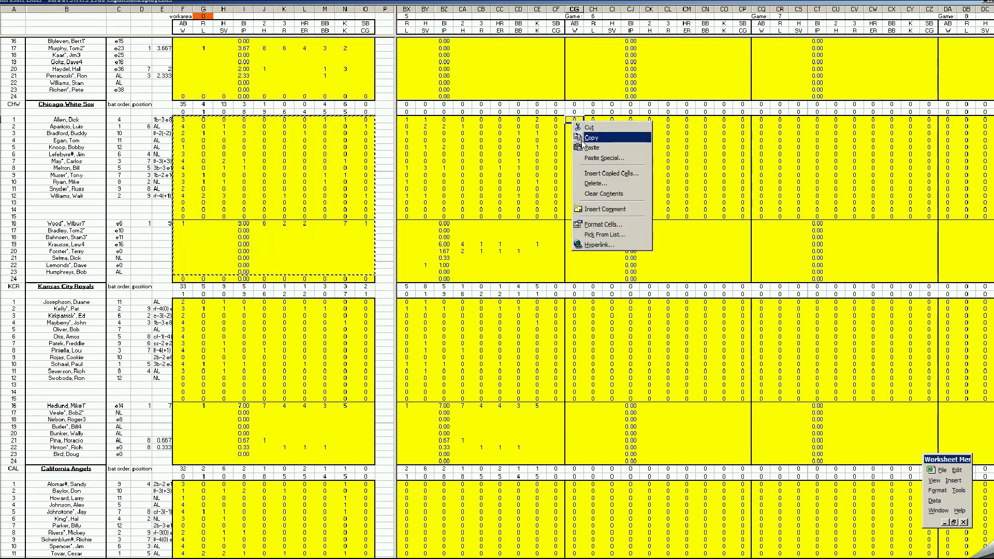
left_click(585, 143)
Step: Copy the Royals game stat block and paste it into the Royals Game 6 columns
left_click(346, 216)
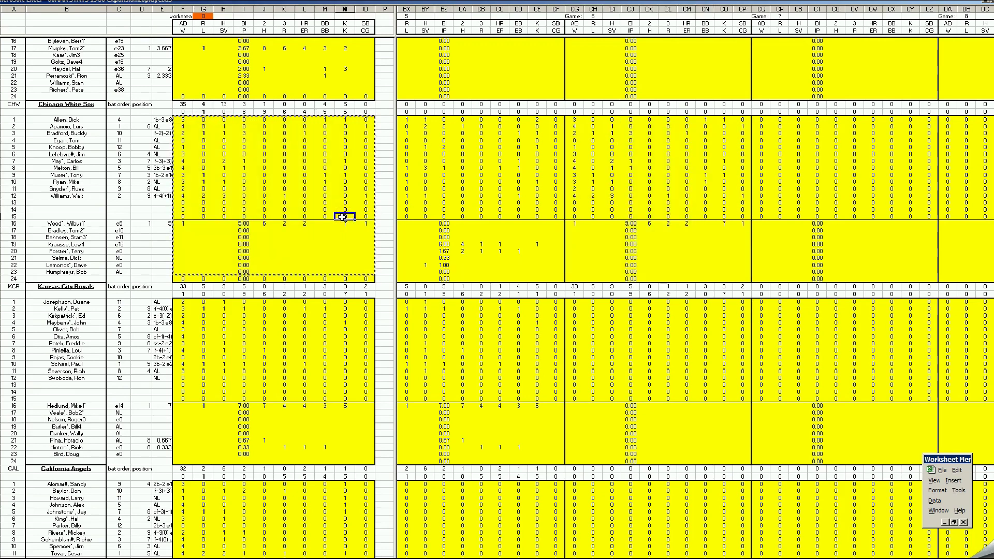
key("ctrl+shift+g")
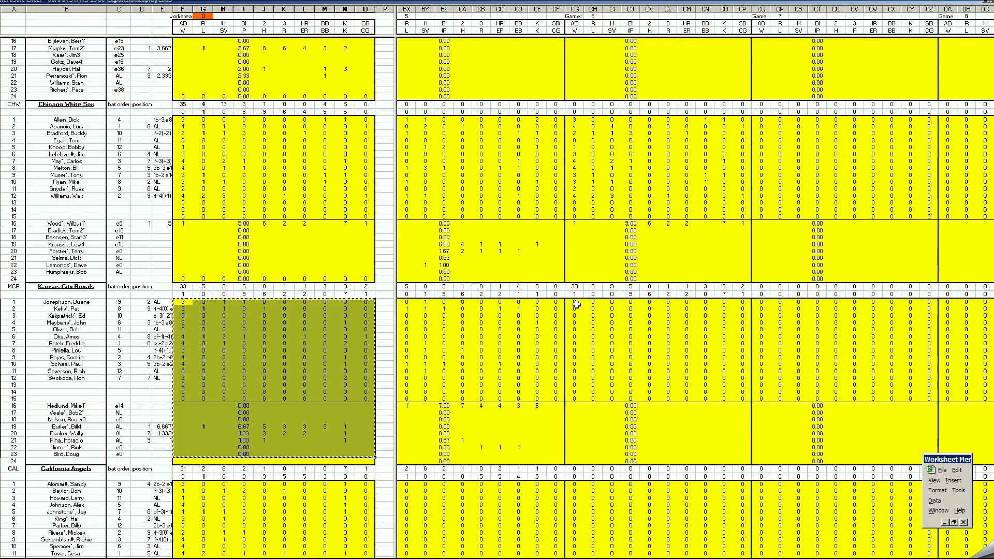
right_click(576, 305)
left_click(585, 328)
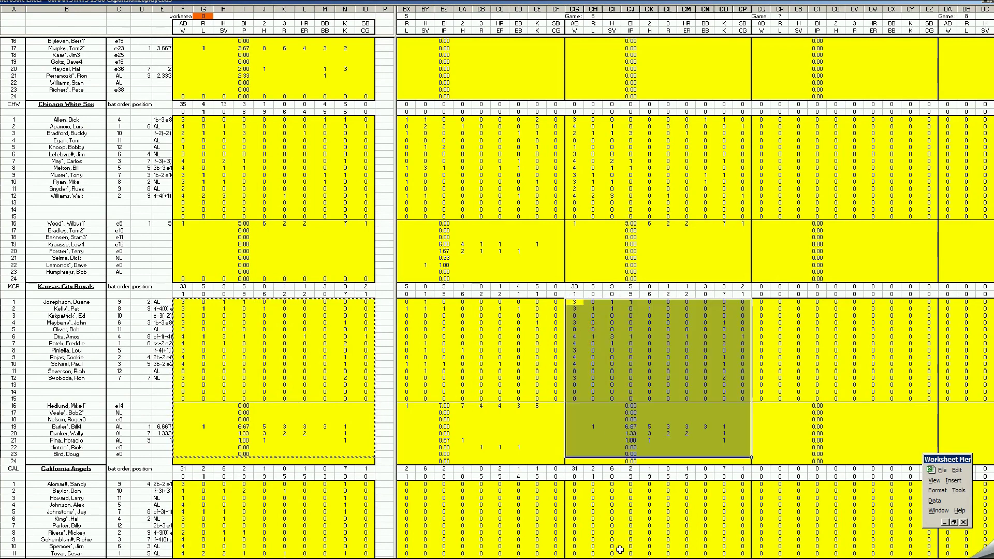
left_click_drag(626, 558, 642, 558)
left_click(518, 440)
Step: Save the season stats workbook using File > Save on the Worksheet Menu Bar
left_click(942, 470)
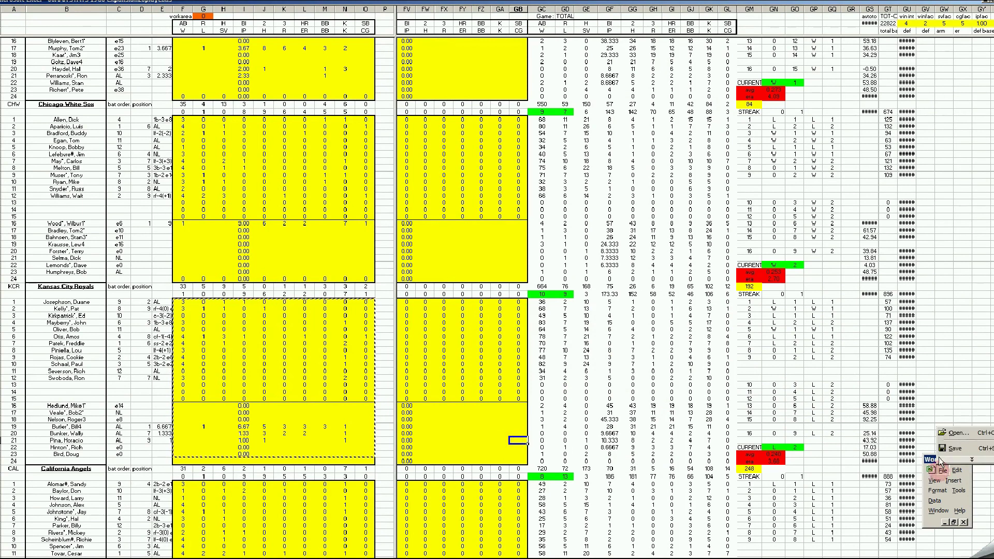
left_click(950, 448)
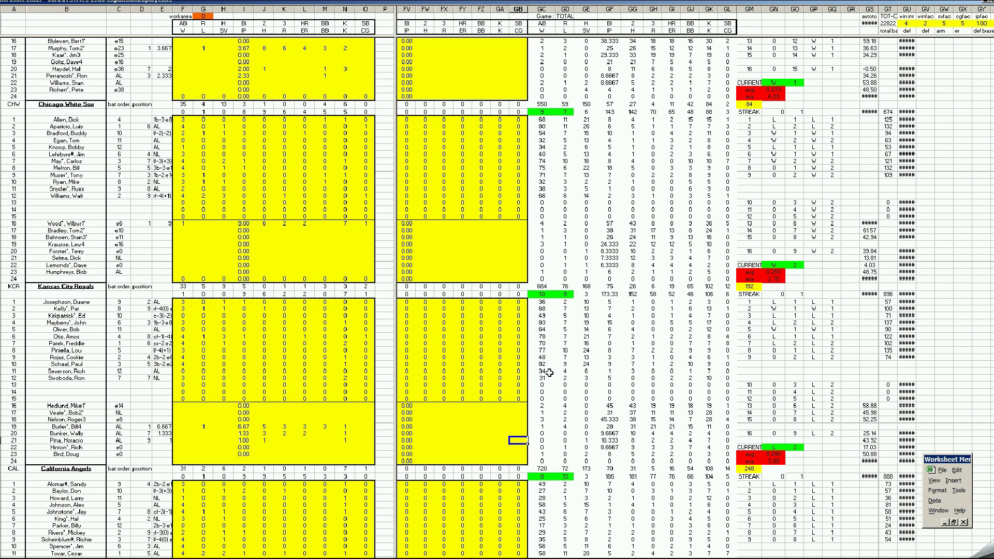
left_click(498, 420)
type(".312")
key("Return")
key("Up")
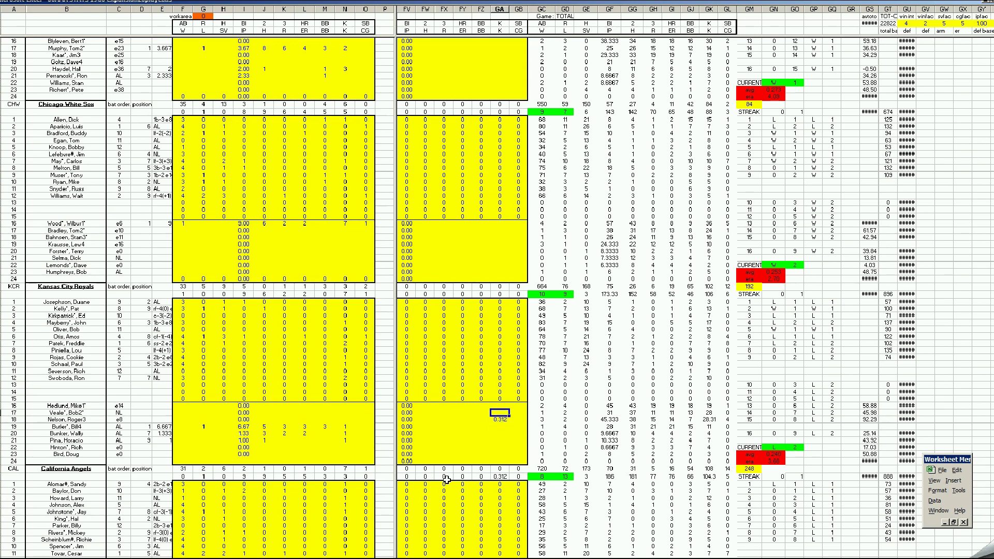
key("Delete")
left_click(779, 272)
left_click(773, 279)
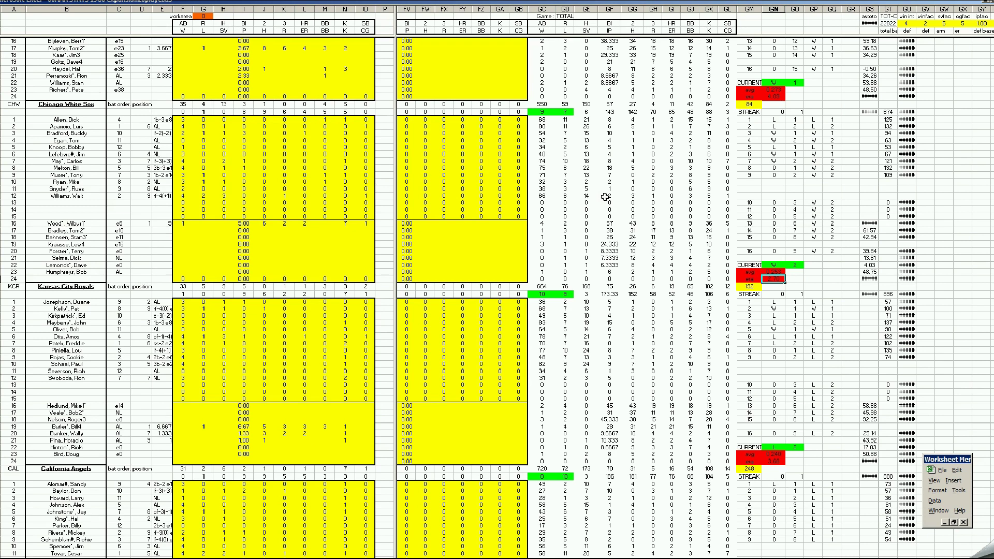
left_click(546, 162)
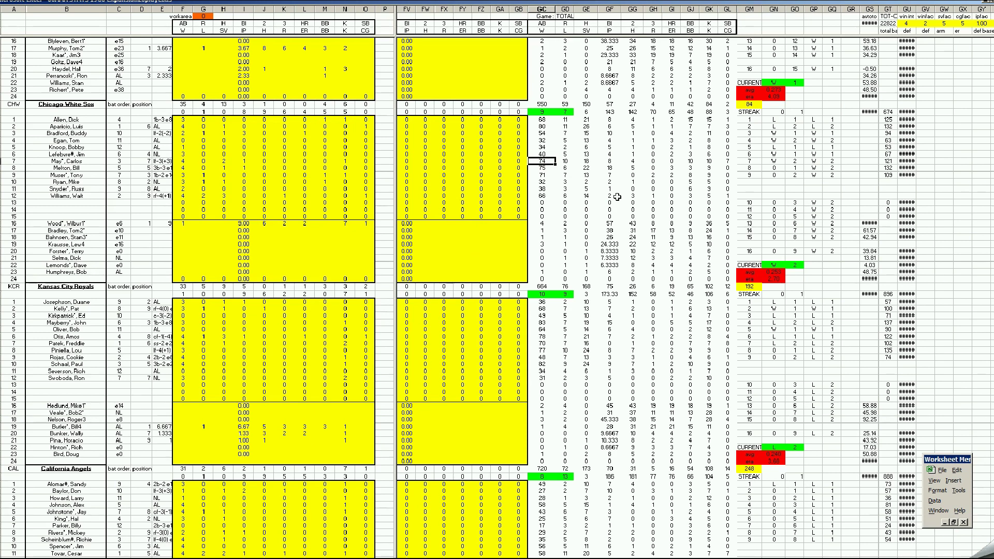
left_click(672, 161)
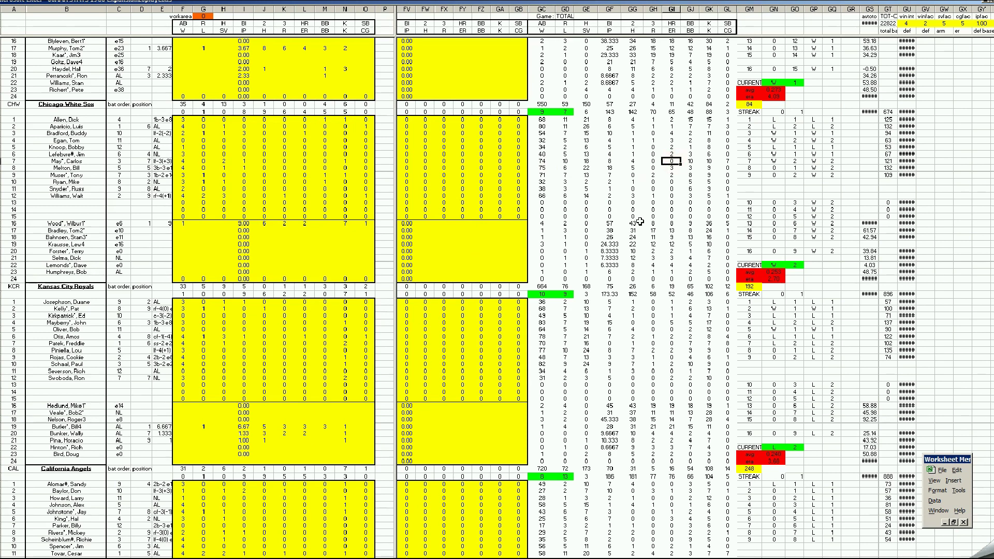
left_click(499, 244)
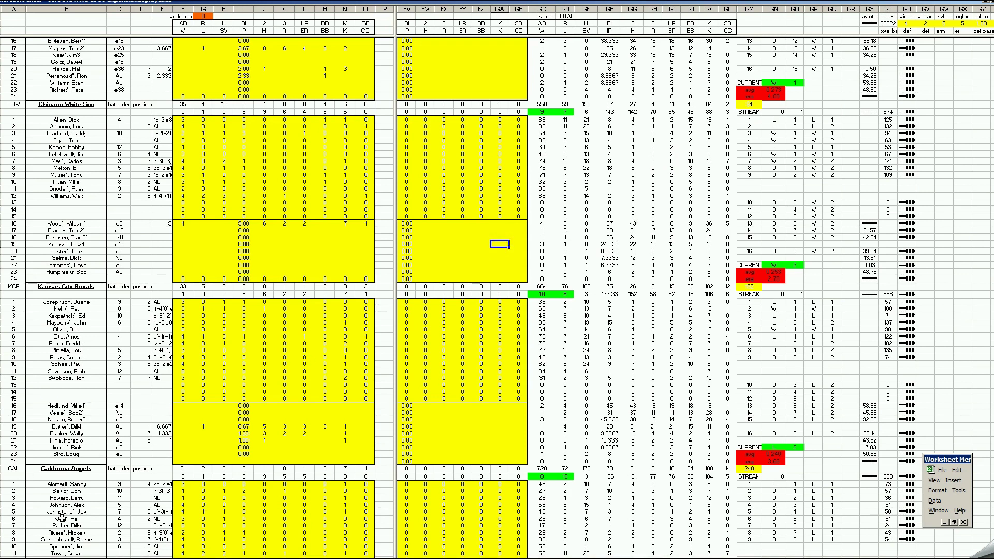
Step: Check the Astros and AL division standings, then switch to the blank Game 265 scorecard workbook
key("ctrl+Page_Down")
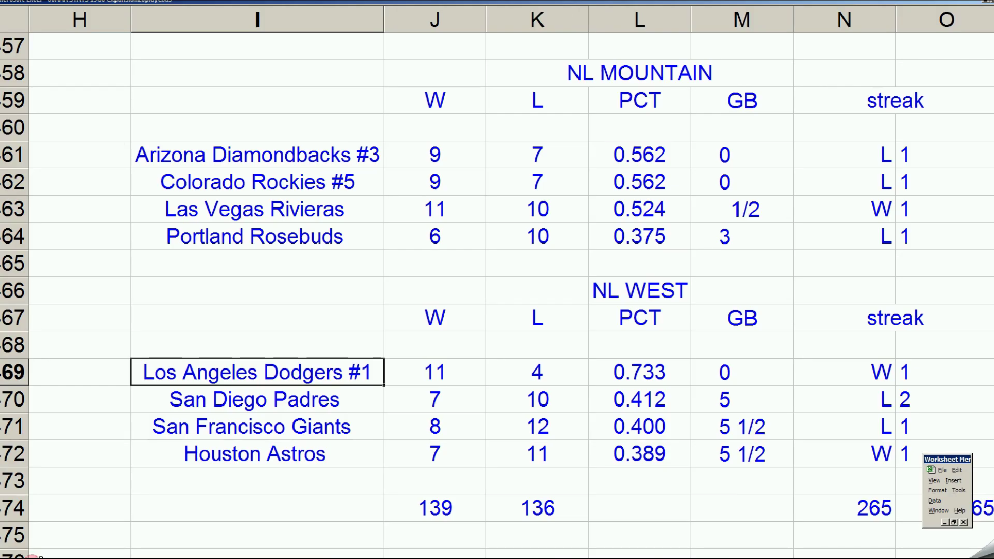
left_click(233, 443)
key("Left")
key("Left")
key("Left")
key("Left")
key("Left")
key("Left")
key("Left")
key("Left")
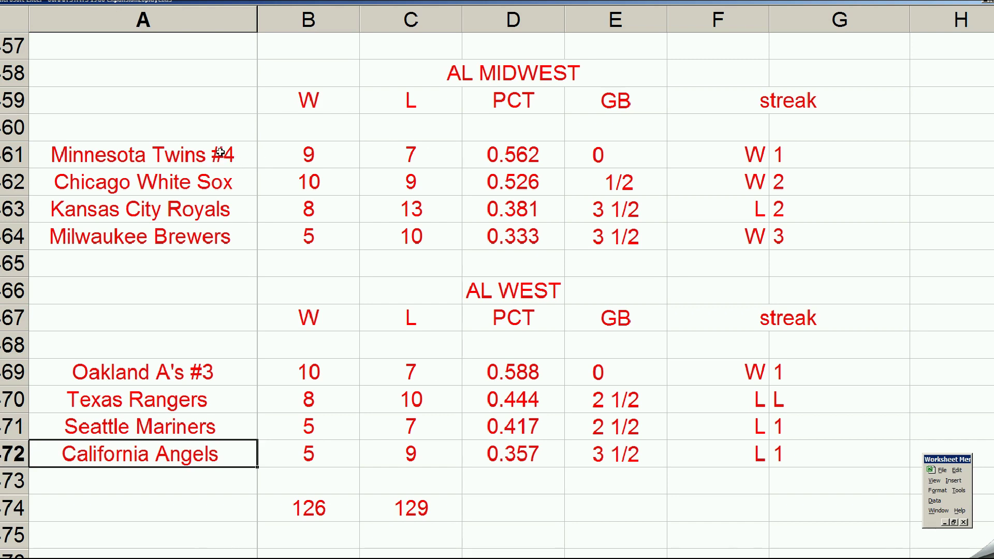
key("ctrl+F6")
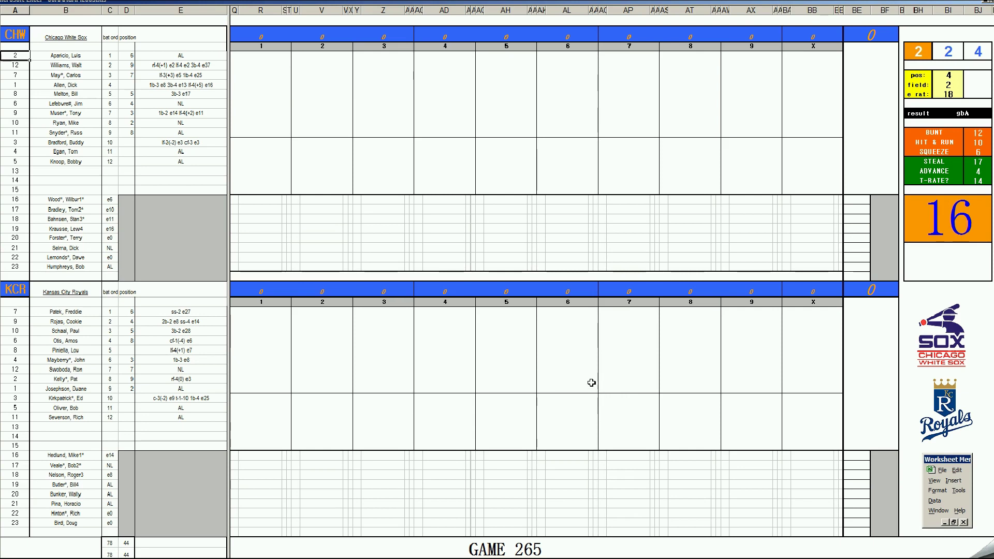
left_click(572, 358)
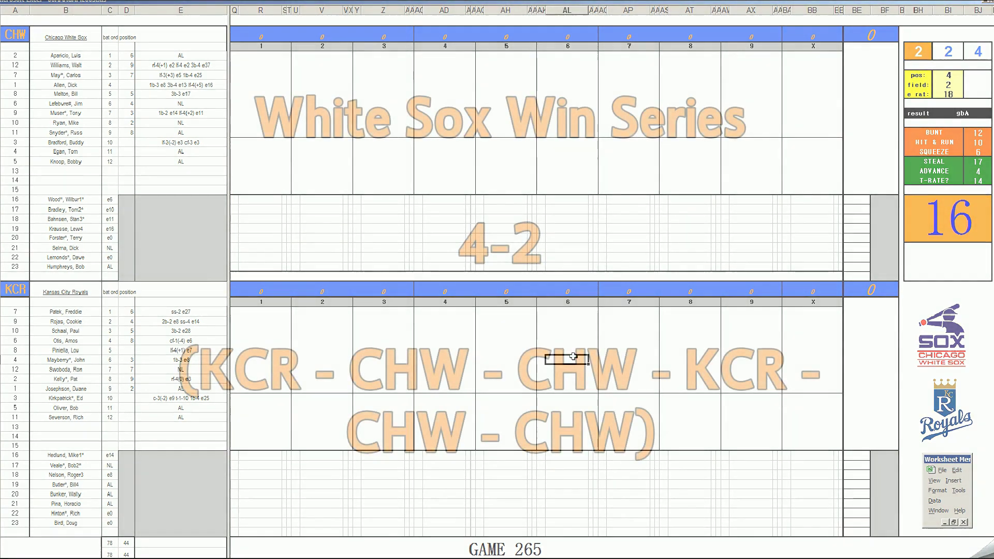